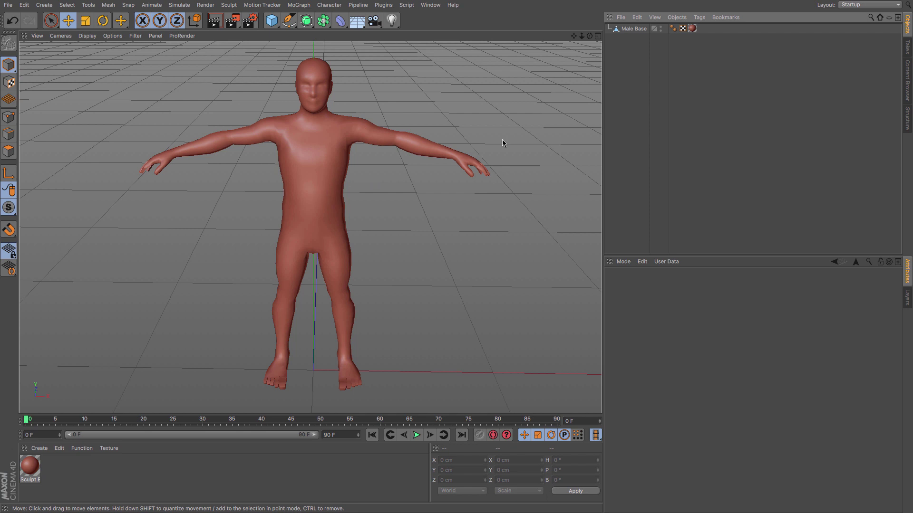
Step: Delete the existing UVW tag from the Male Base object
{"action": "left_click", "coordinate": [878, 5]}
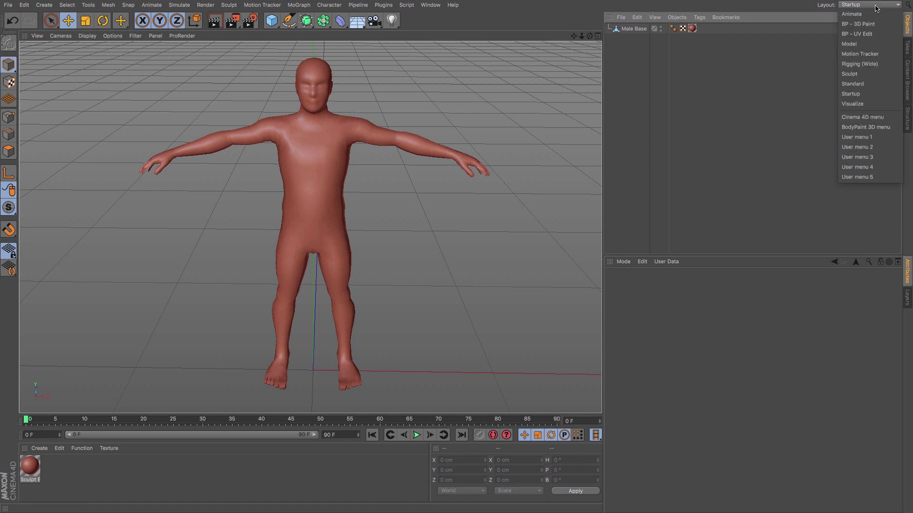
{"action": "left_click", "coordinate": [680, 30]}
{"action": "left_click", "coordinate": [685, 31]}
{"action": "key", "text": "Delete"}
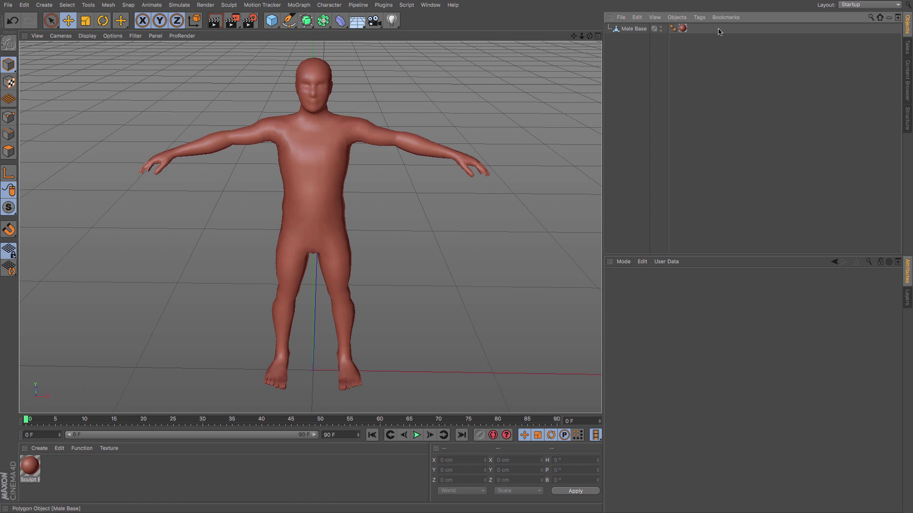
Step: Switch to the BP - UV Edit layout and select the Male Base mesh
{"action": "left_click", "coordinate": [853, 5]}
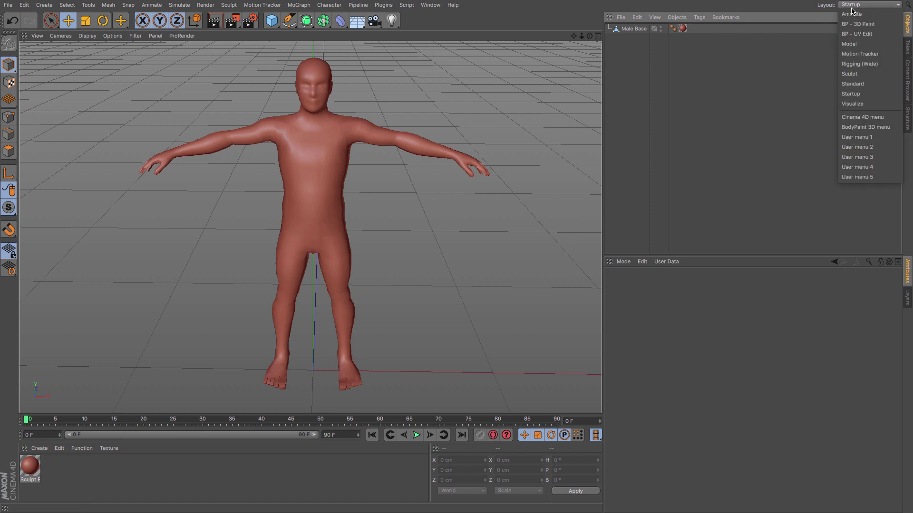
{"action": "left_click", "coordinate": [859, 35]}
{"action": "left_click", "coordinate": [239, 119]}
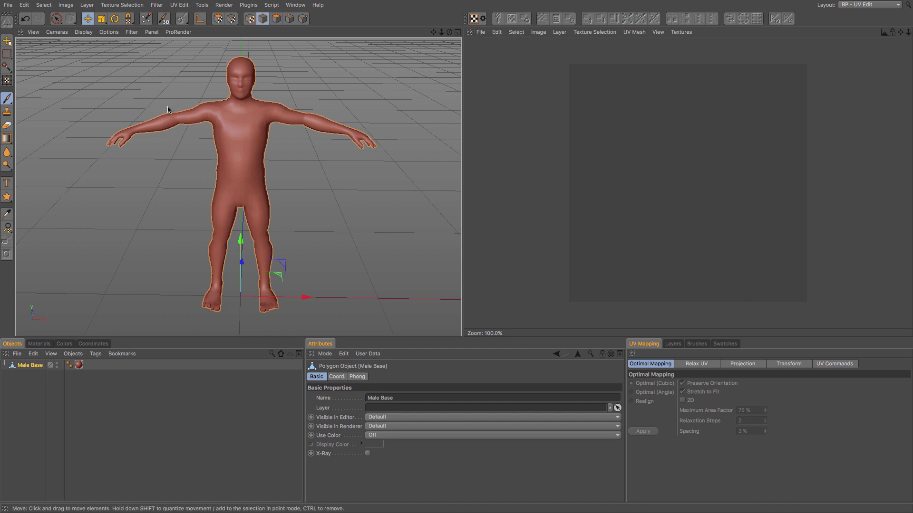
Step: Show the body in the front view and create new UVW coordinates for it with a Frontal projection
{"action": "key", "text": "F4"}
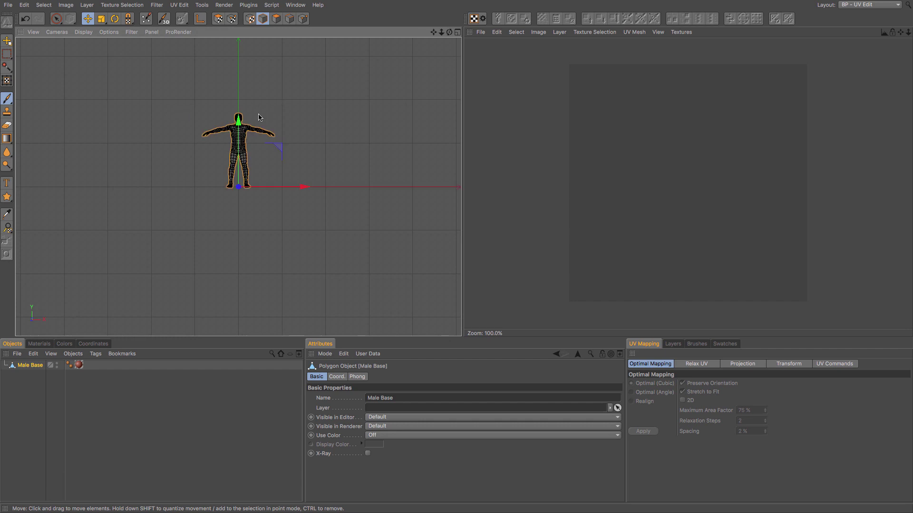
{"action": "scroll", "coordinate": [252, 122], "scroll_direction": "up", "scroll_amount": 5}
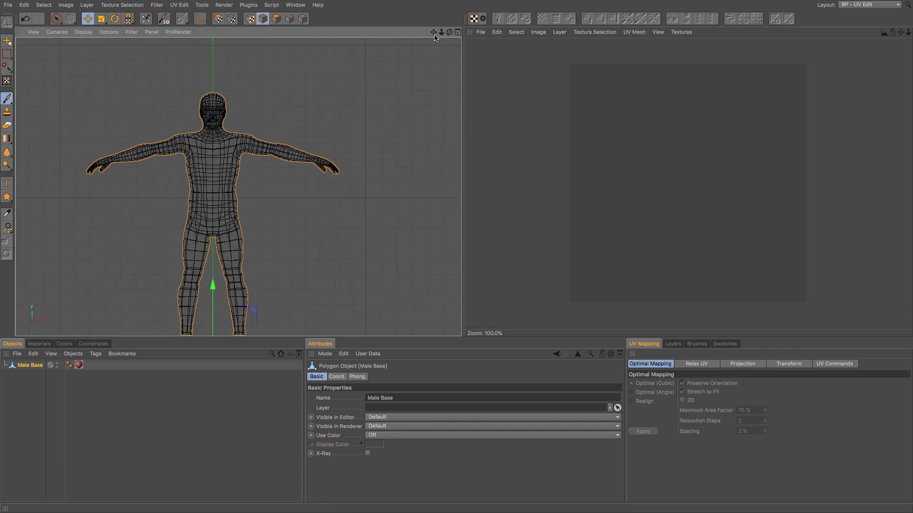
{"action": "left_click_drag", "start_coordinate": [434, 35], "coordinate": [443, 35]}
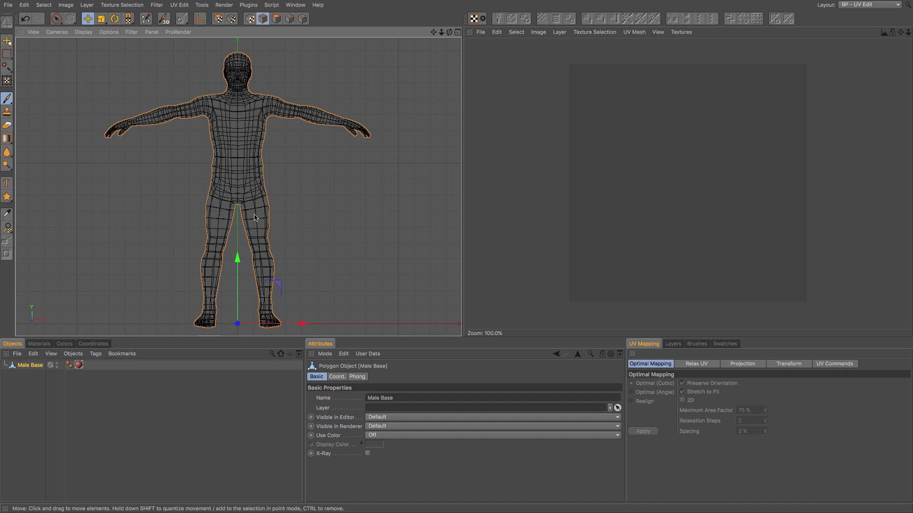
{"action": "left_click", "coordinate": [474, 19]}
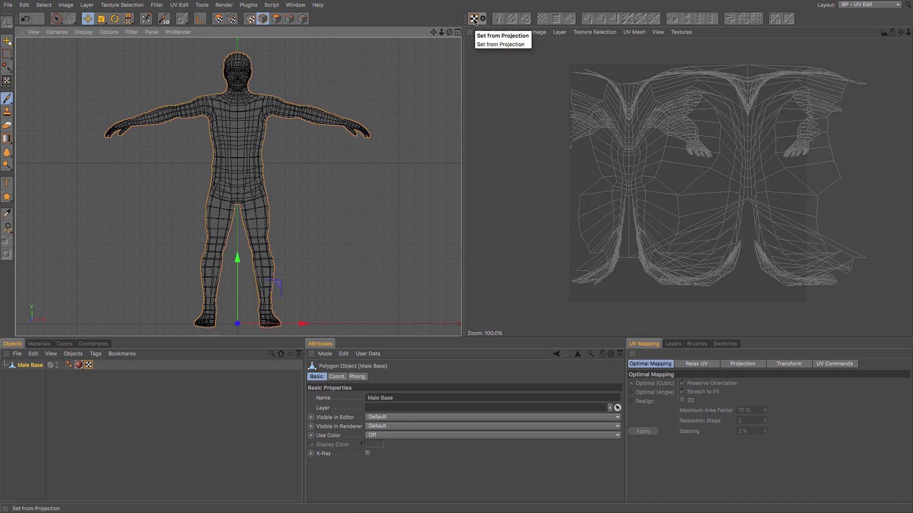
{"action": "key", "text": "ctrl+z"}
{"action": "left_click", "coordinate": [482, 22]}
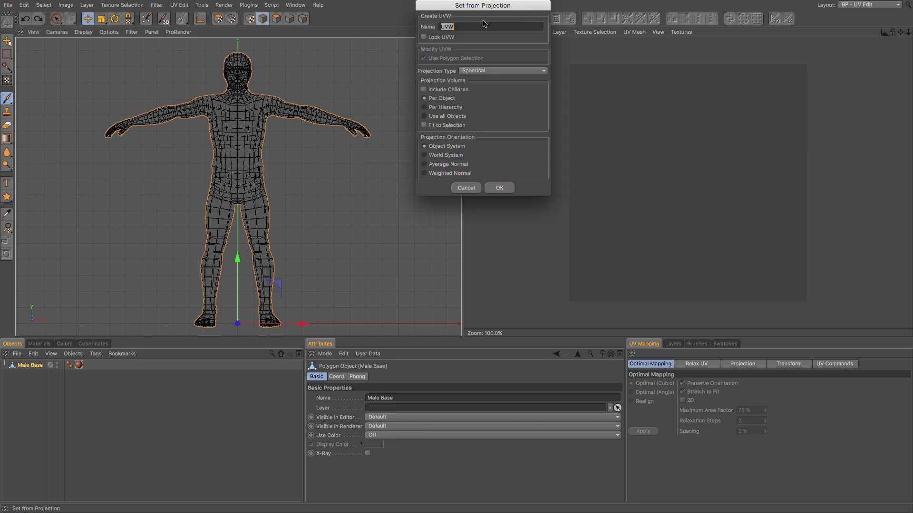
{"action": "left_click", "coordinate": [483, 72]}
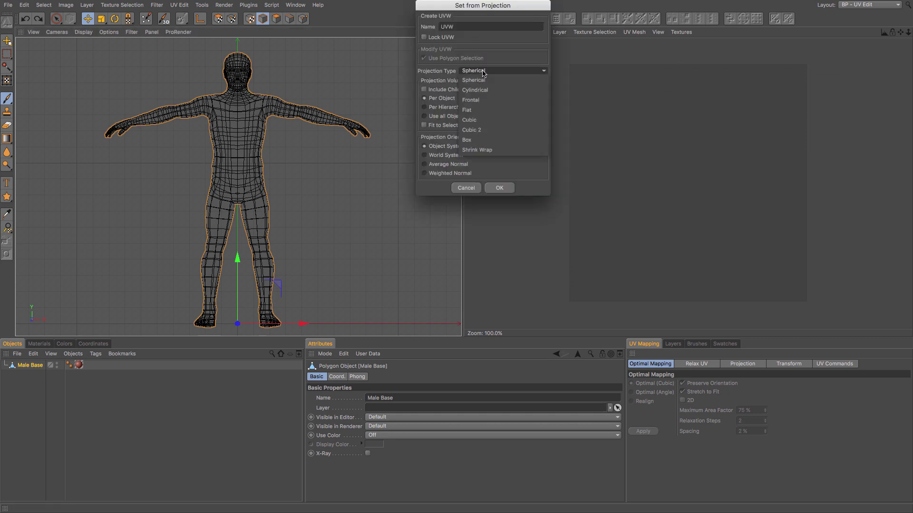
{"action": "left_click", "coordinate": [478, 100]}
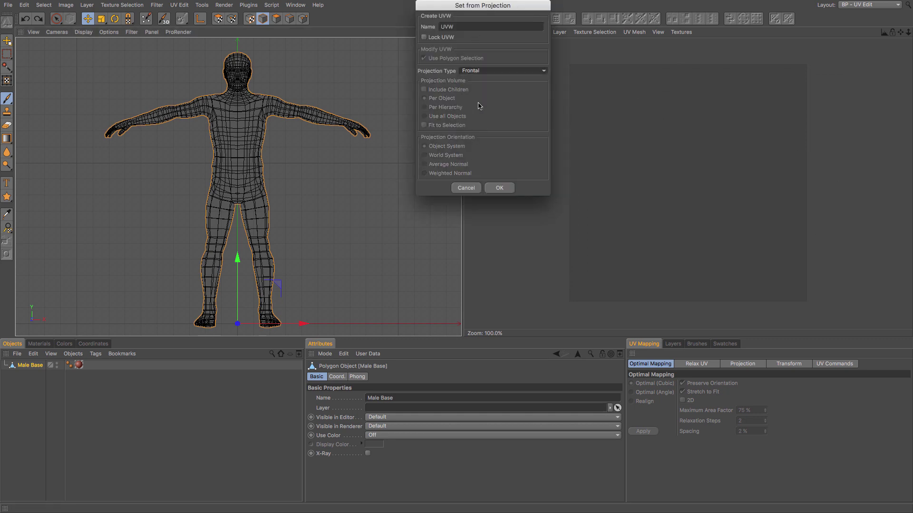
{"action": "left_click", "coordinate": [498, 189]}
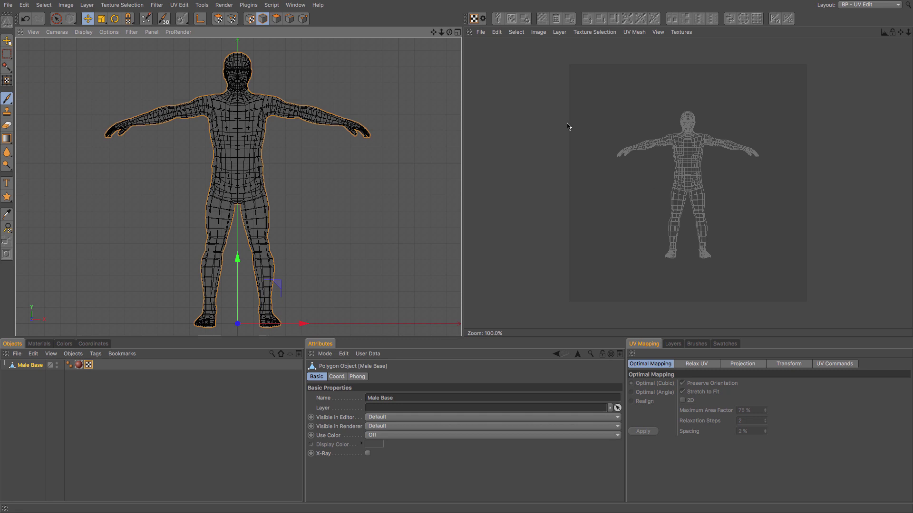
Step: Return to the perspective view and select the head and upper neck in UV polygon mode using Live Selection with Only Select Visible Elements off
{"action": "key", "text": "F1"}
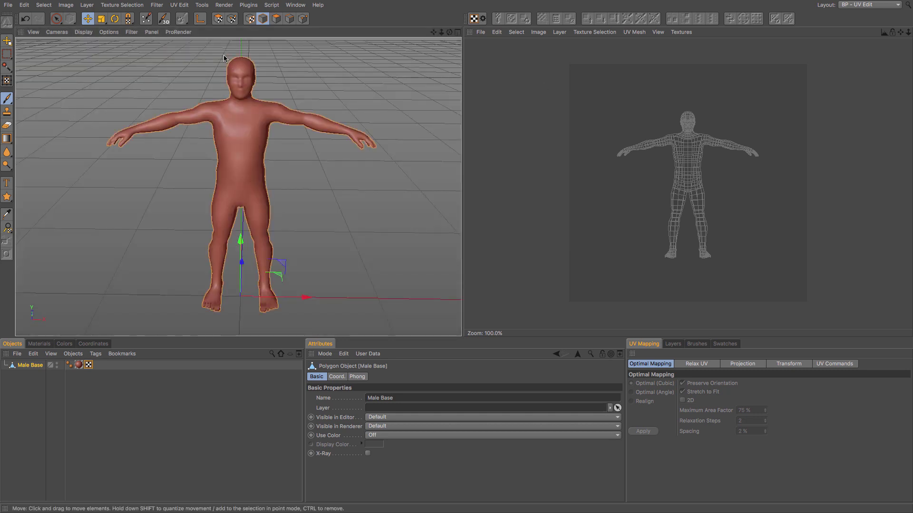
{"action": "scroll", "coordinate": [224, 58], "scroll_direction": "up", "scroll_amount": 8}
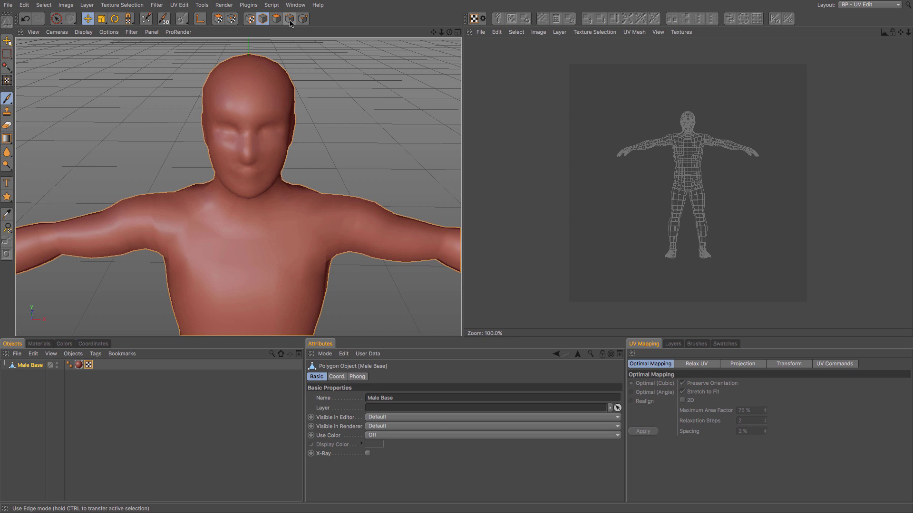
{"action": "left_click", "coordinate": [218, 18]}
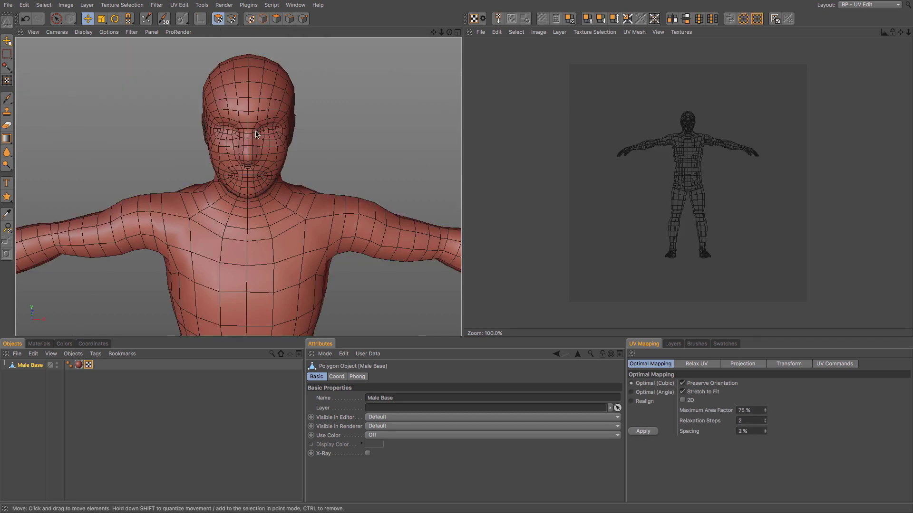
{"action": "left_click_drag", "start_coordinate": [239, 143], "coordinate": [277, 130], "text": "alt"}
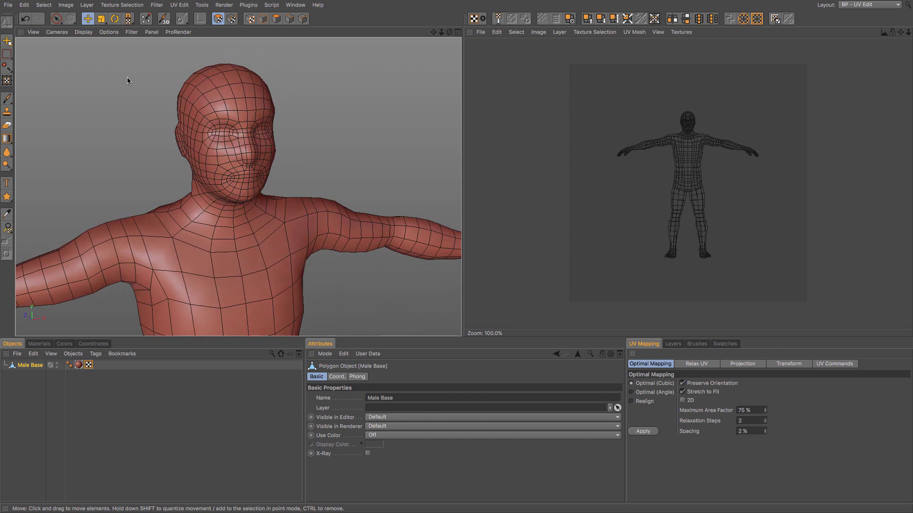
{"action": "left_click", "coordinate": [56, 18]}
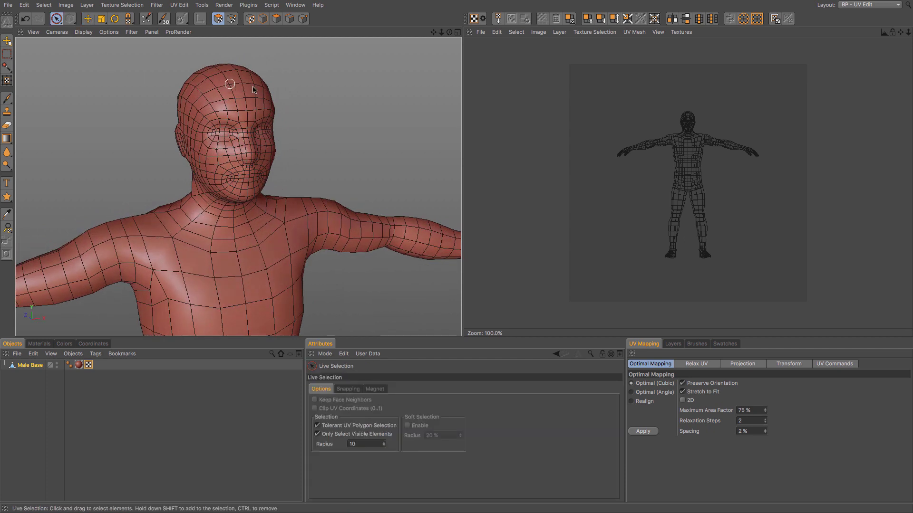
{"action": "mouse_move", "coordinate": [240, 86]}
{"action": "left_mouse_down"}
{"action": "mouse_move", "coordinate": [155, 82]}
{"action": "mouse_move", "coordinate": [129, 135]}
{"action": "mouse_move", "coordinate": [297, 152]}
{"action": "mouse_move", "coordinate": [143, 147]}
{"action": "mouse_move", "coordinate": [285, 187]}
{"action": "mouse_move", "coordinate": [227, 212]}
{"action": "mouse_move", "coordinate": [245, 207]}
{"action": "mouse_move", "coordinate": [283, 229]}
{"action": "mouse_move", "coordinate": [318, 212]}
{"action": "mouse_move", "coordinate": [291, 203]}
{"action": "mouse_move", "coordinate": [143, 216]}
{"action": "left_mouse_up"}
{"action": "mouse_move", "coordinate": [345, 83]}
{"action": "left_mouse_down", "text": "shift"}
{"action": "mouse_move", "coordinate": [372, 89]}
{"action": "mouse_move", "coordinate": [401, 221]}
{"action": "mouse_move", "coordinate": [362, 257]}
{"action": "mouse_move", "coordinate": [319, 261]}
{"action": "left_mouse_up", "text": "shift"}
{"action": "mouse_move", "coordinate": [312, 165]}
{"action": "left_mouse_down", "text": "alt"}
{"action": "mouse_move", "coordinate": [404, 164]}
{"action": "mouse_move", "coordinate": [404, 104]}
{"action": "left_mouse_up", "text": "alt"}
{"action": "mouse_move", "coordinate": [269, 259]}
{"action": "left_mouse_down", "text": "shift"}
{"action": "mouse_move", "coordinate": [245, 251]}
{"action": "mouse_move", "coordinate": [214, 212]}
{"action": "mouse_move", "coordinate": [86, 201]}
{"action": "left_mouse_up", "text": "shift"}
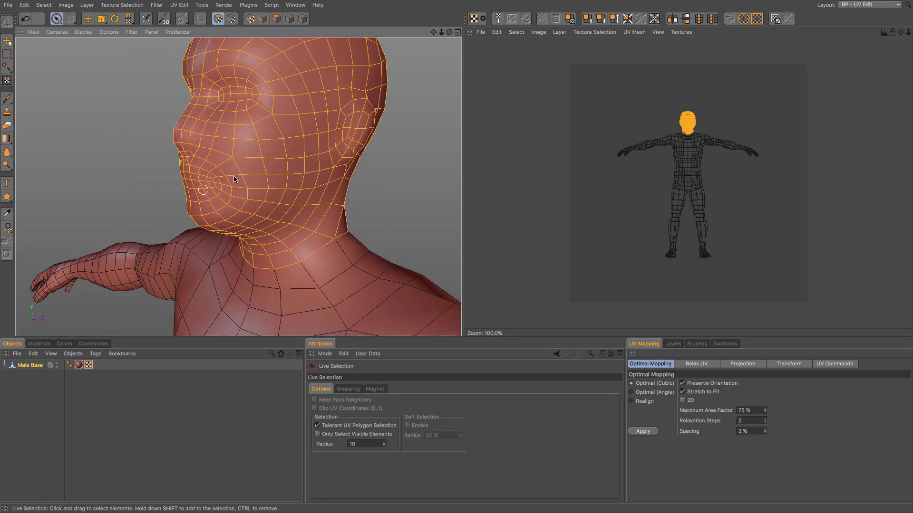
Step: Refine the head's polygon selection along the base of the neck, checking it from both sides
{"action": "scroll", "coordinate": [334, 173], "scroll_direction": "down", "scroll_amount": 4}
{"action": "left_click_drag", "start_coordinate": [311, 236], "coordinate": [401, 228], "text": "alt"}
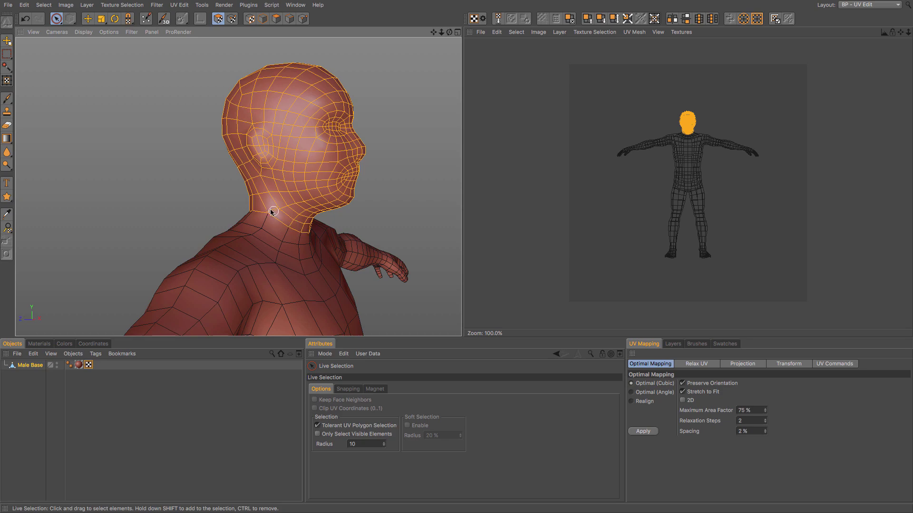
{"action": "left_click_drag", "start_coordinate": [311, 231], "coordinate": [243, 224], "text": "alt"}
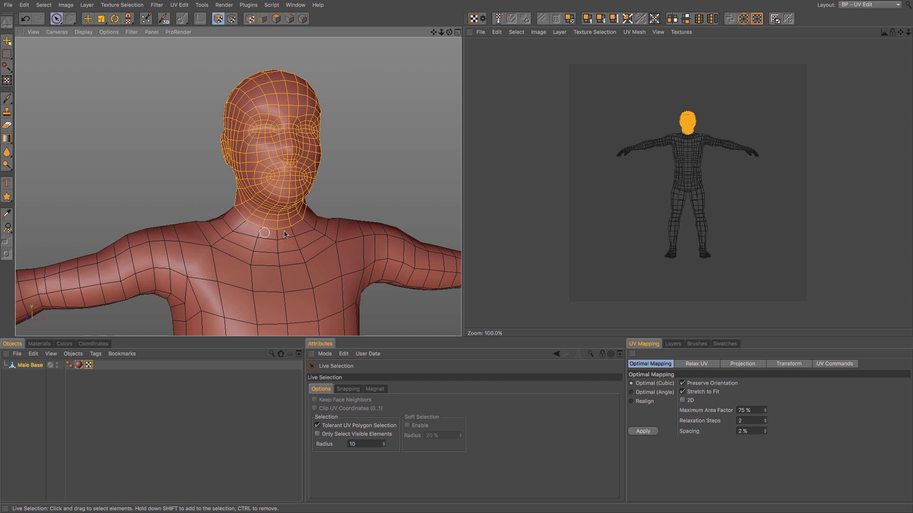
{"action": "left_click_drag", "start_coordinate": [308, 241], "coordinate": [241, 246], "text": "alt"}
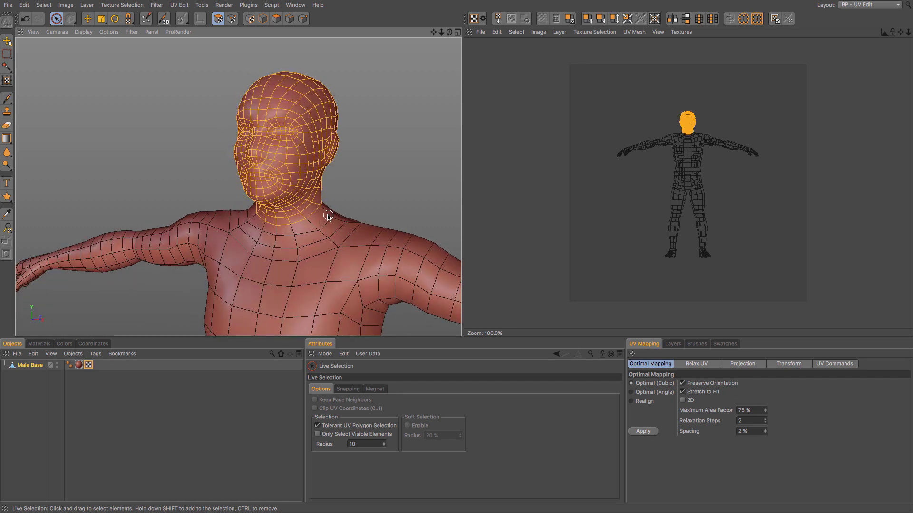
{"action": "left_click_drag", "start_coordinate": [328, 216], "coordinate": [282, 21], "text": "alt"}
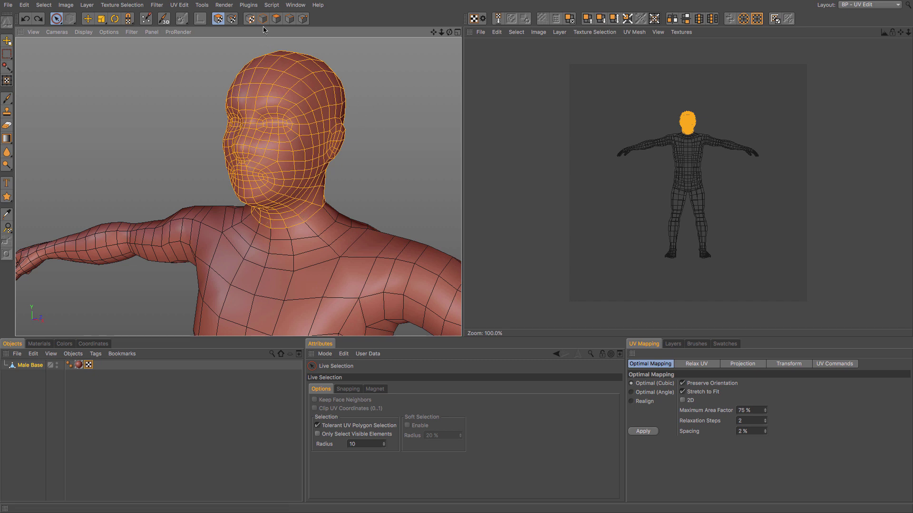
Step: In edge mode, select the full edge loop around the base of the neck with Loop Selection
{"action": "left_click", "coordinate": [290, 19]}
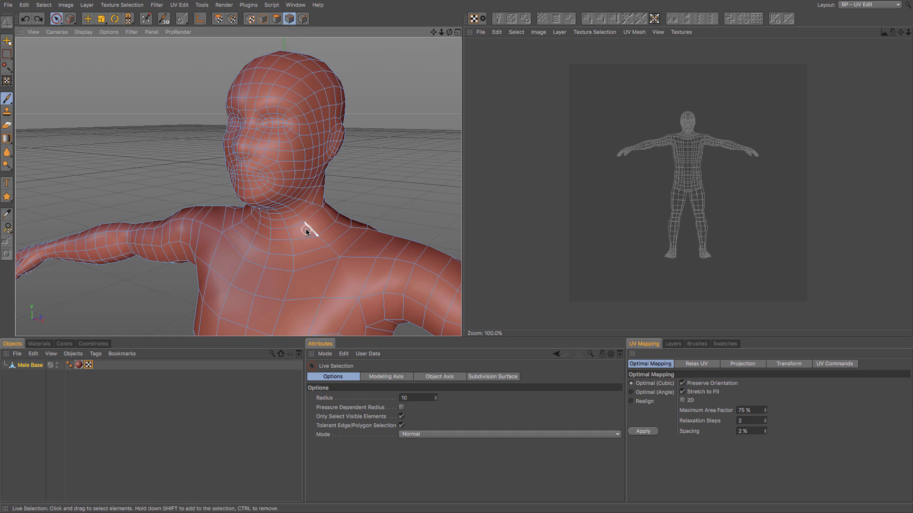
{"action": "key", "text": "u"}
{"action": "key", "text": "l"}
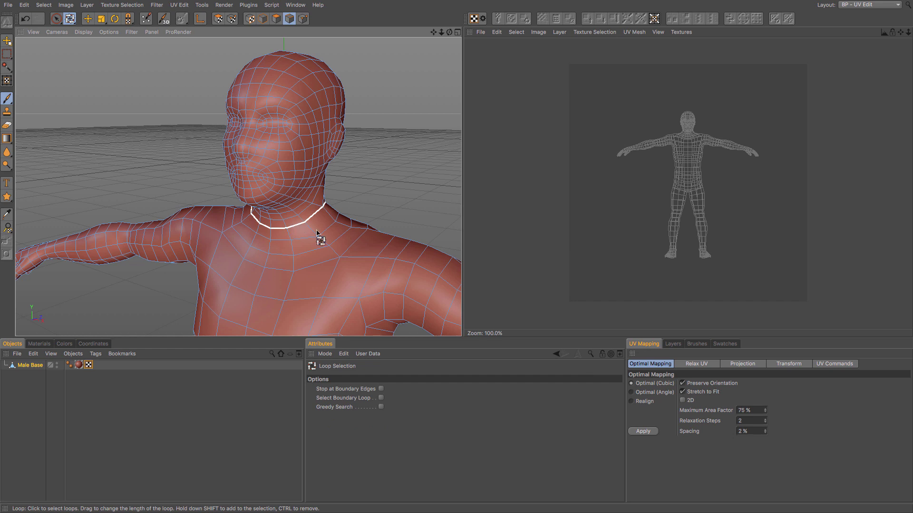
{"action": "left_click", "coordinate": [324, 203]}
{"action": "left_click_drag", "start_coordinate": [320, 232], "coordinate": [78, 237], "text": "alt"}
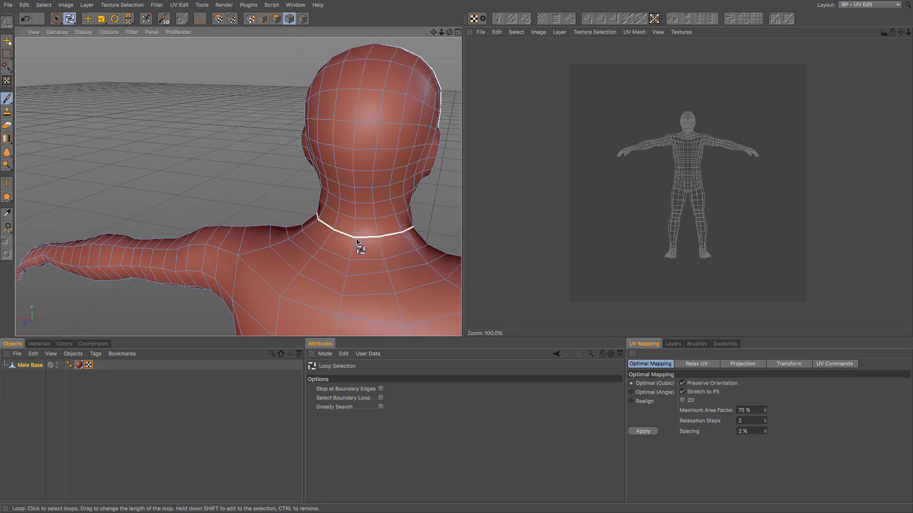
Step: Add the centre edges running from the back of the neck to the top of the head to the seam selection
{"action": "left_click", "coordinate": [88, 18]}
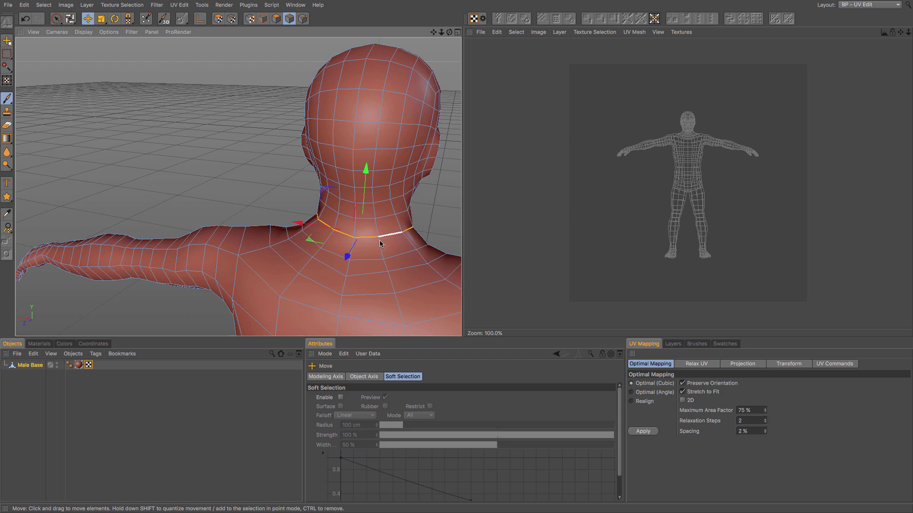
{"action": "left_click_drag", "start_coordinate": [328, 223], "coordinate": [351, 211], "text": "alt"}
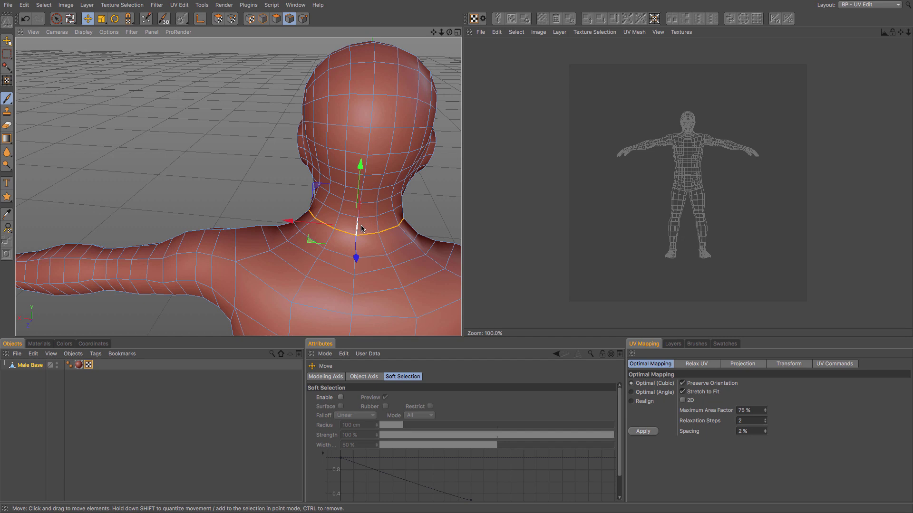
{"action": "left_click", "coordinate": [361, 228], "text": "shift"}
{"action": "left_click", "coordinate": [374, 50], "text": "shift"}
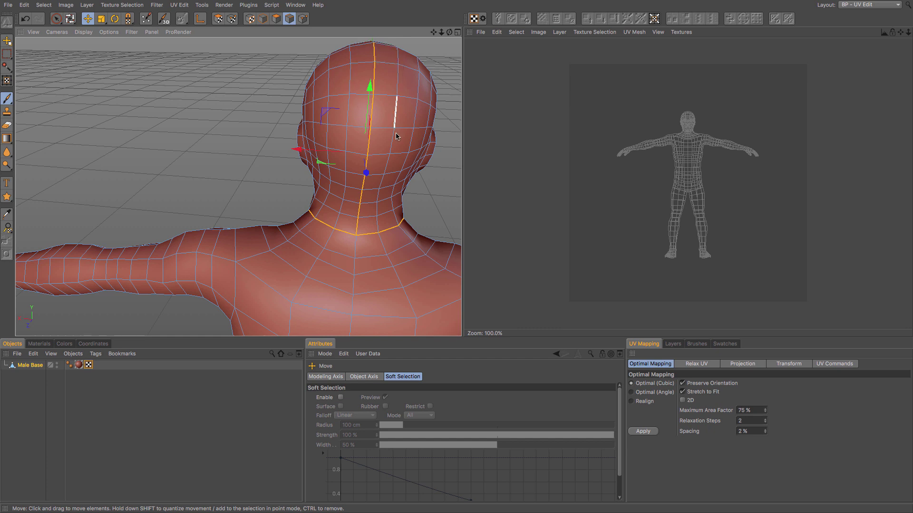
{"action": "left_click_drag", "start_coordinate": [354, 87], "coordinate": [340, 71]}
{"action": "key", "text": "super+z"}
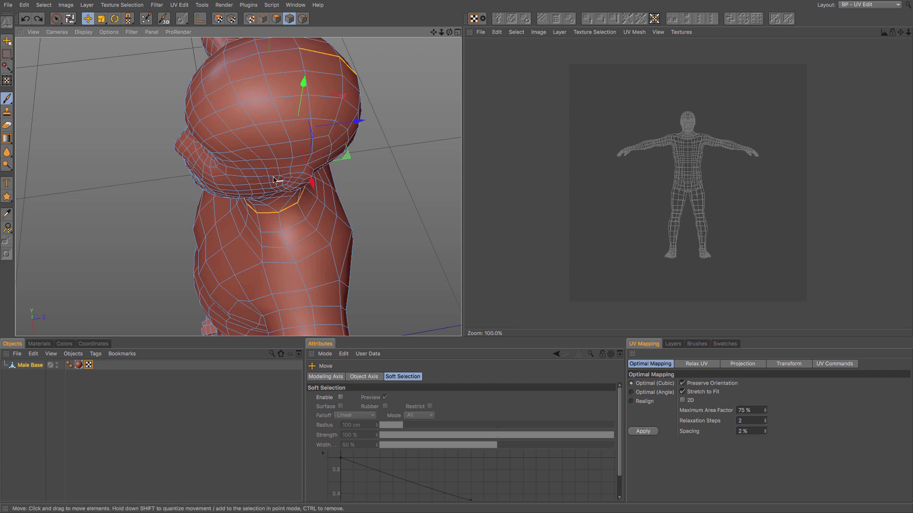
{"action": "left_click_drag", "start_coordinate": [252, 173], "coordinate": [383, 110], "text": "alt"}
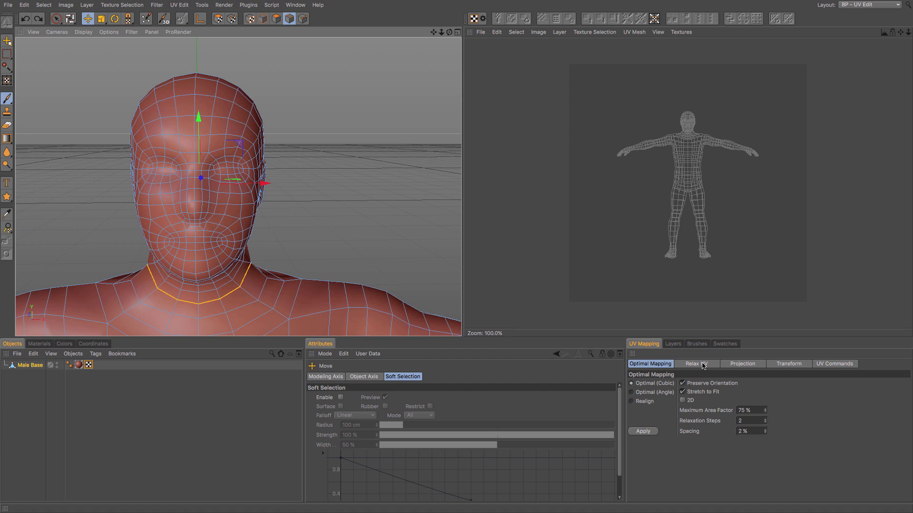
Step: Enable Pin Point Selection and Cut Selected Edges in the Relax UV options
{"action": "left_click", "coordinate": [742, 364]}
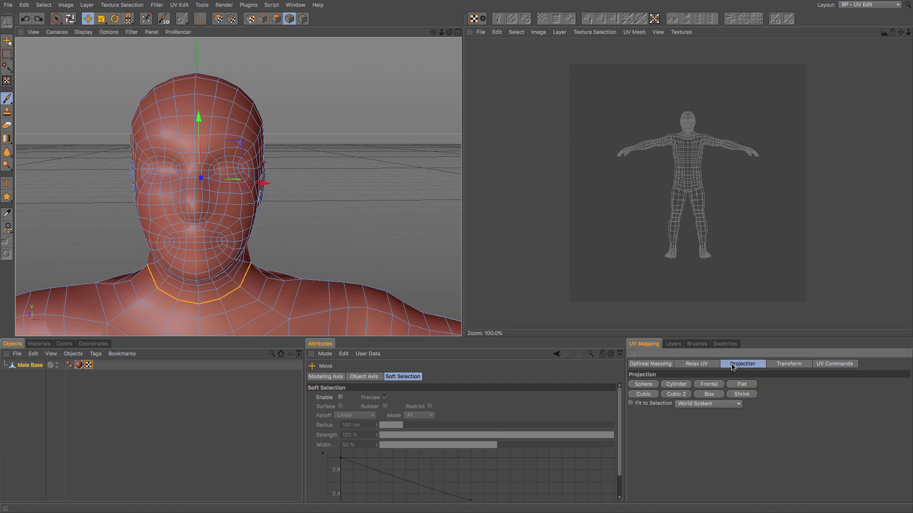
{"action": "left_click", "coordinate": [699, 364]}
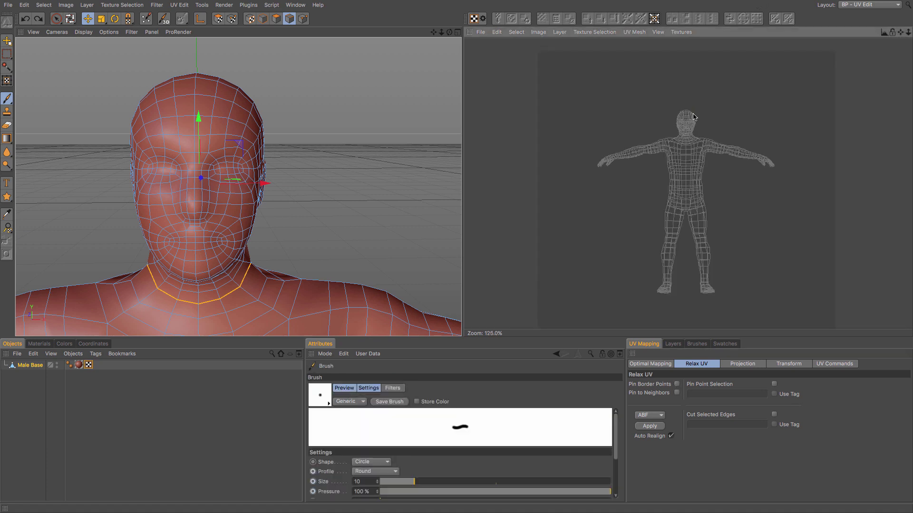
{"action": "scroll", "coordinate": [695, 118], "scroll_direction": "up", "scroll_amount": 1}
{"action": "left_click", "coordinate": [695, 364]}
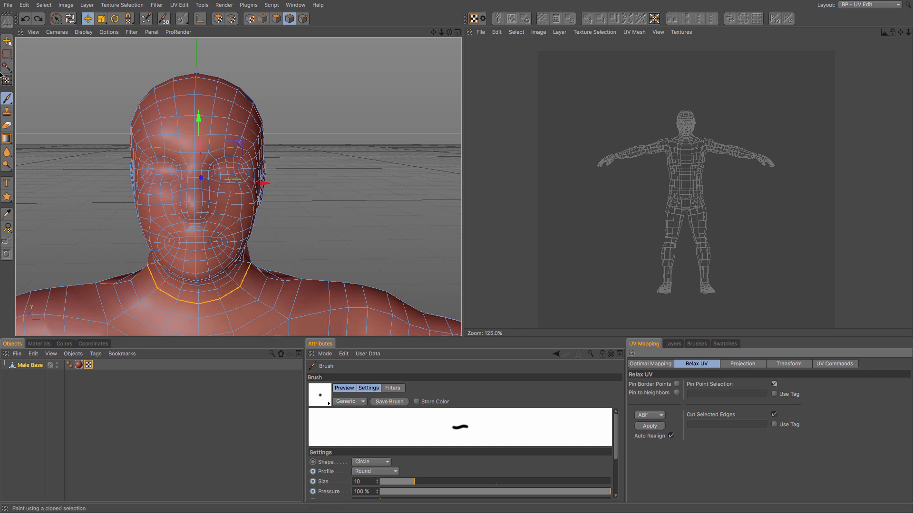
Step: In UV point mode, select four centreline points from the forehead down to the base of the nose as pinned points
{"action": "left_click", "coordinate": [231, 18]}
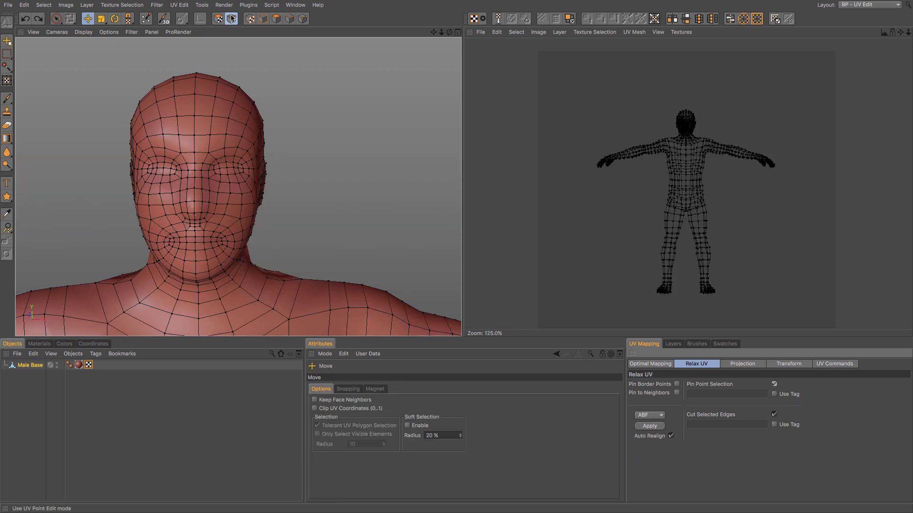
{"action": "left_click", "coordinate": [194, 115]}
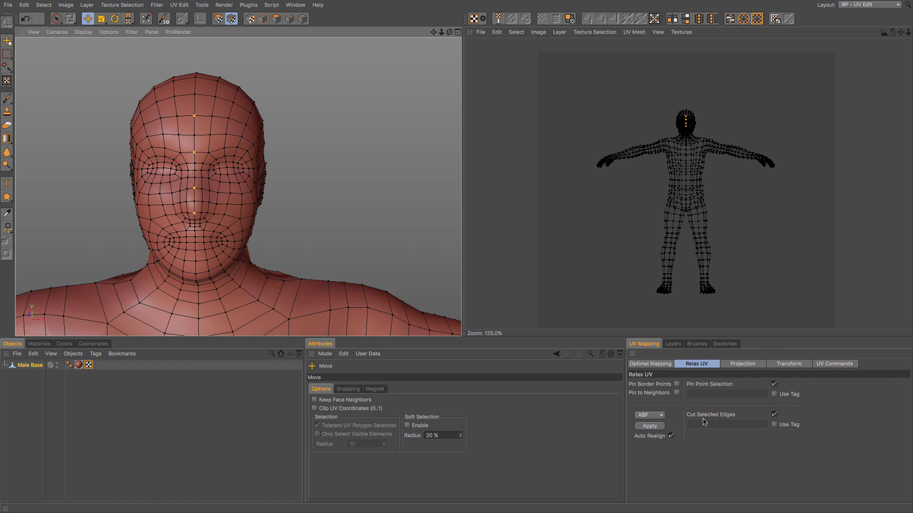
{"action": "left_click", "coordinate": [773, 415]}
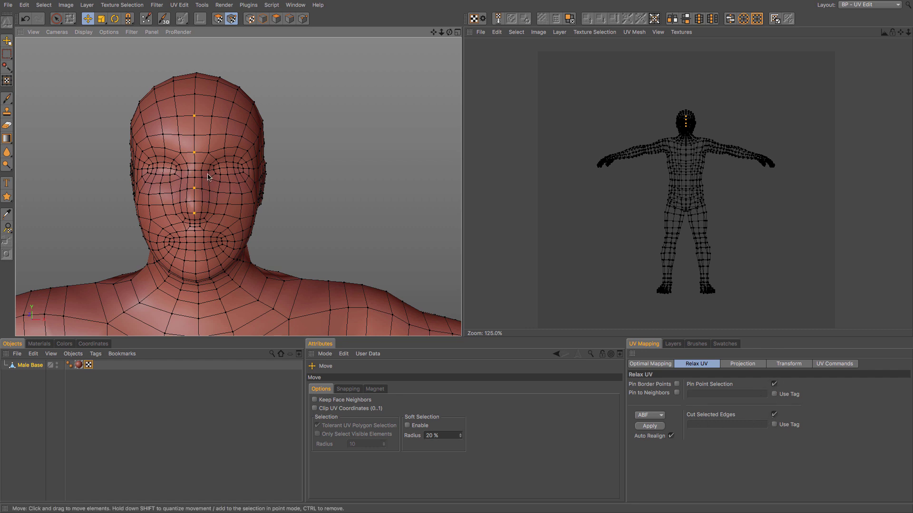
Step: Relax the selected head polygons' UVs with ABF, reapplying the relax to compare the layouts
{"action": "left_click", "coordinate": [217, 20]}
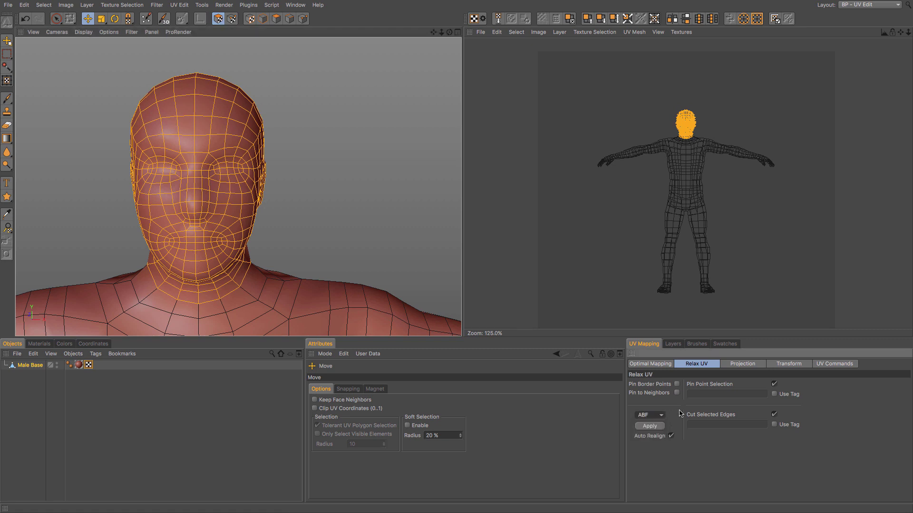
{"action": "left_click", "coordinate": [654, 429]}
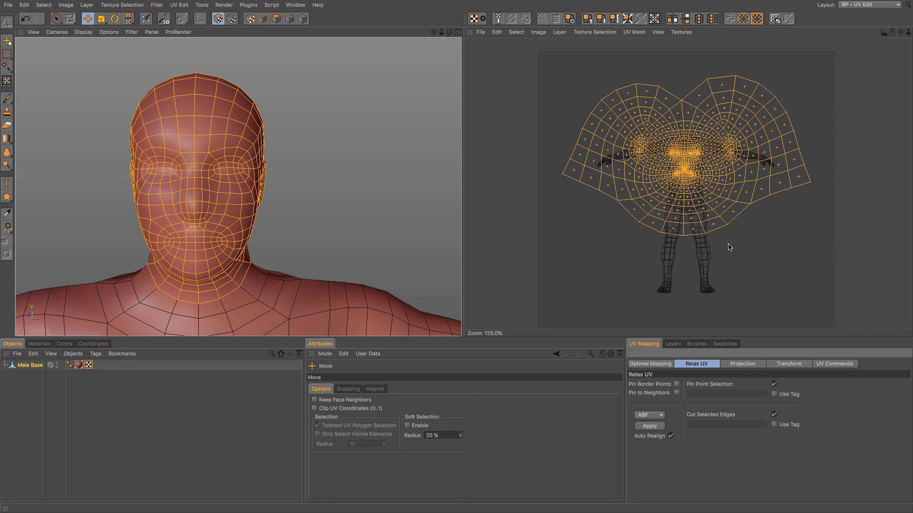
{"action": "scroll", "coordinate": [694, 177], "scroll_direction": "up", "scroll_amount": 6}
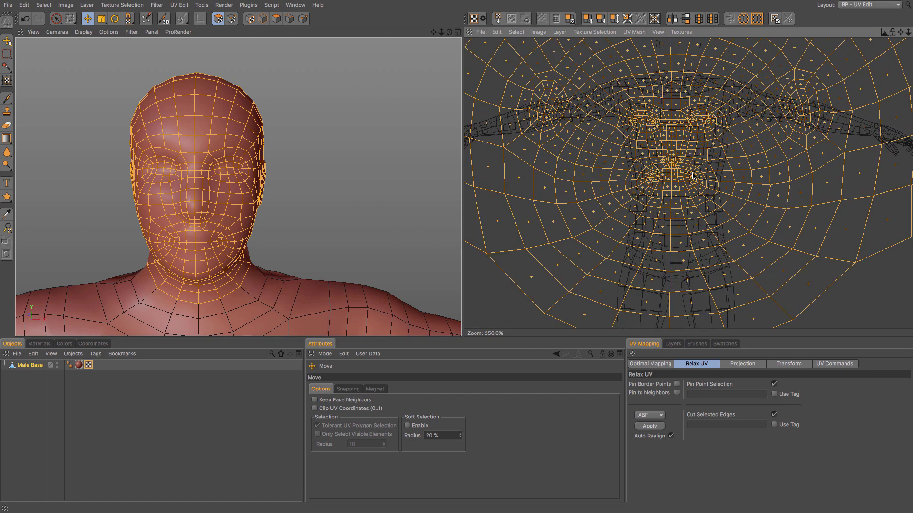
{"action": "scroll", "coordinate": [693, 176], "scroll_direction": "down", "scroll_amount": 6}
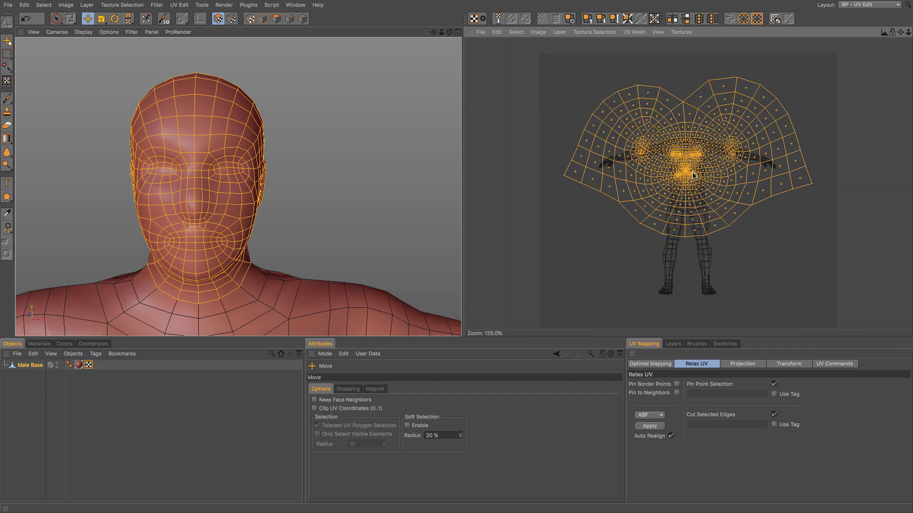
{"action": "scroll", "coordinate": [693, 176], "scroll_direction": "down", "scroll_amount": 1}
{"action": "scroll", "coordinate": [693, 176], "scroll_direction": "up", "scroll_amount": 2}
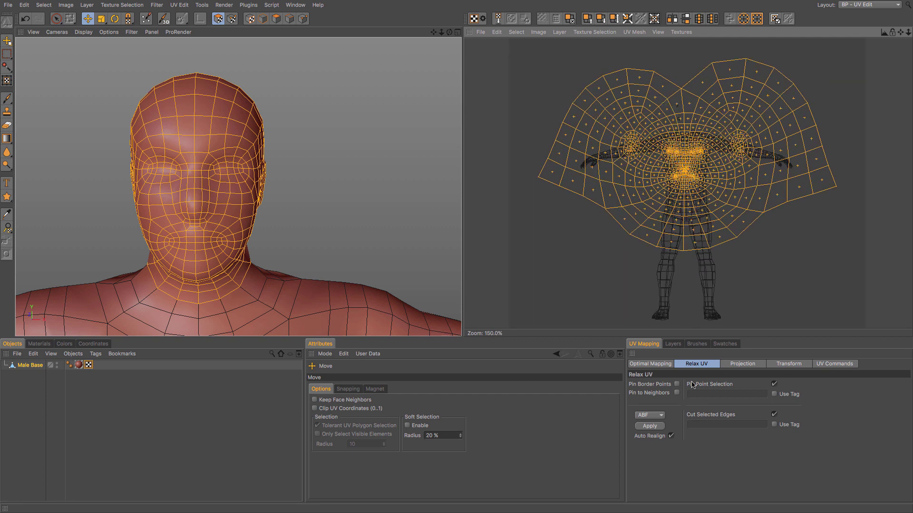
{"action": "left_click", "coordinate": [650, 426]}
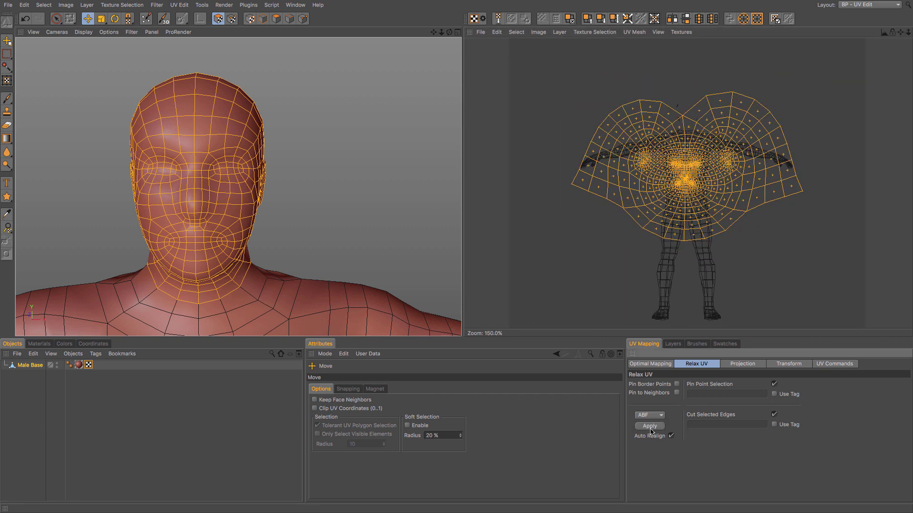
{"action": "left_click", "coordinate": [650, 426]}
Step: Switch the Relax UV method to LSCM and apply it to the head UVs
{"action": "left_click", "coordinate": [656, 415]}
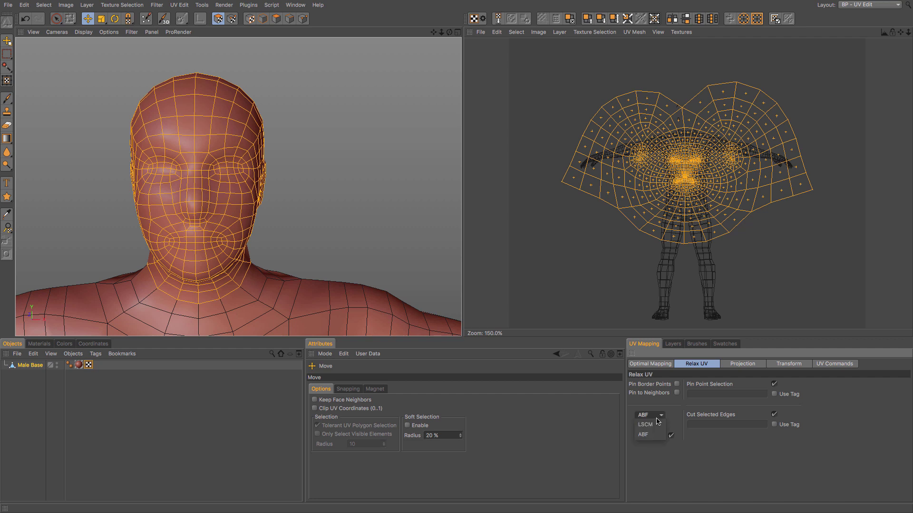
{"action": "left_click", "coordinate": [653, 424]}
{"action": "left_click", "coordinate": [652, 429]}
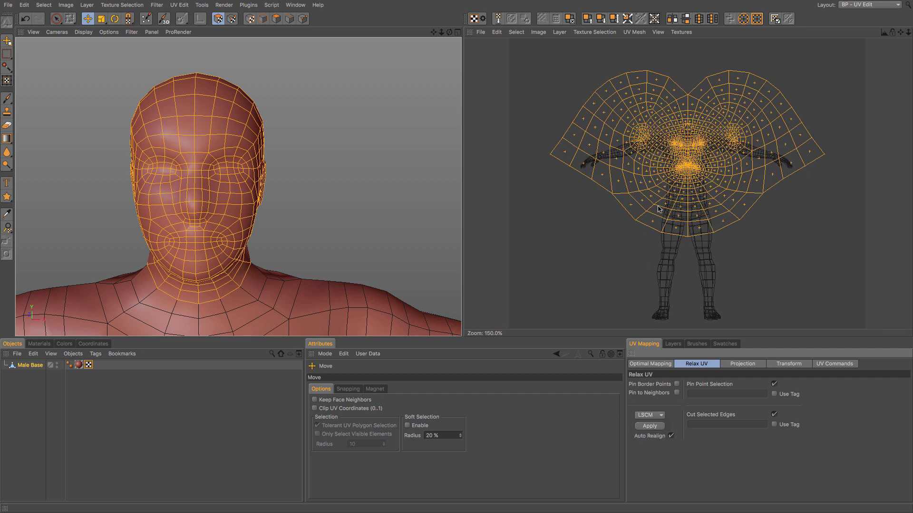
Step: Try moving the overlapping UV point at the base of the nose straight up in UV point mode
{"action": "scroll", "coordinate": [697, 172], "scroll_direction": "up", "scroll_amount": 8}
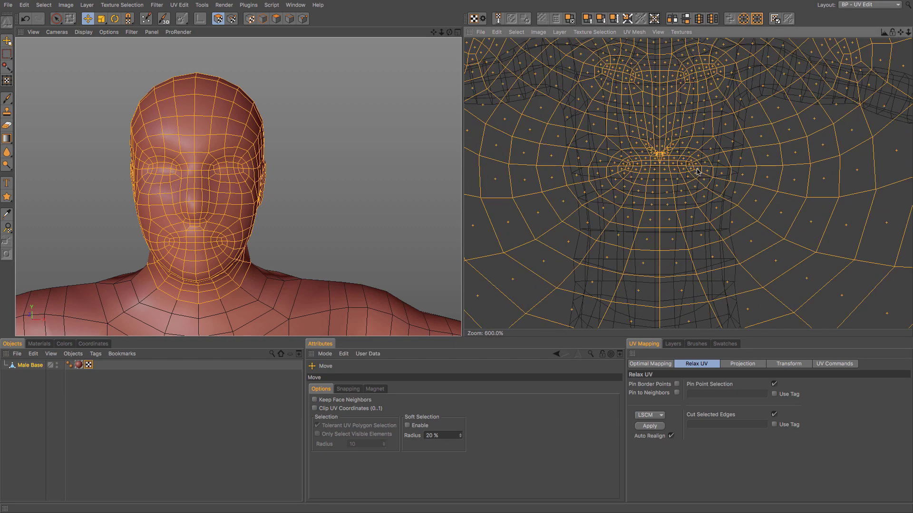
{"action": "scroll", "coordinate": [666, 160], "scroll_direction": "up", "scroll_amount": 10}
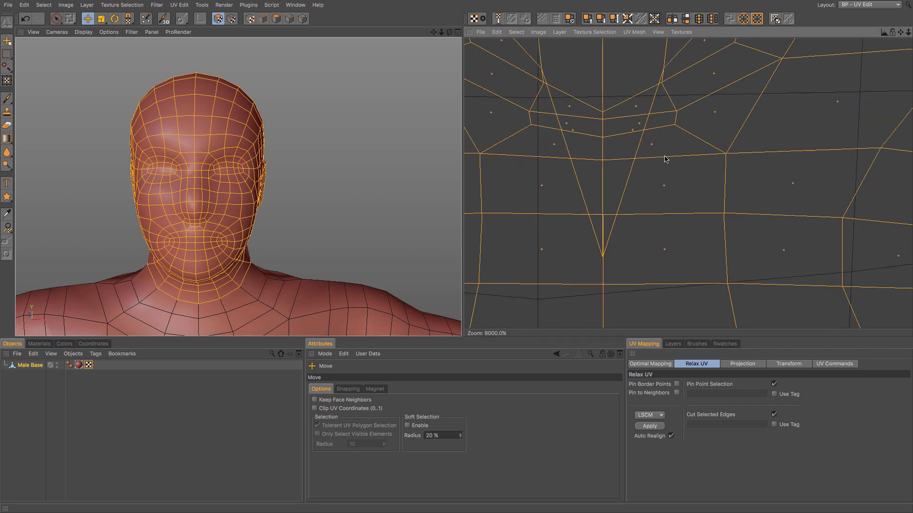
{"action": "scroll", "coordinate": [665, 159], "scroll_direction": "down", "scroll_amount": 8}
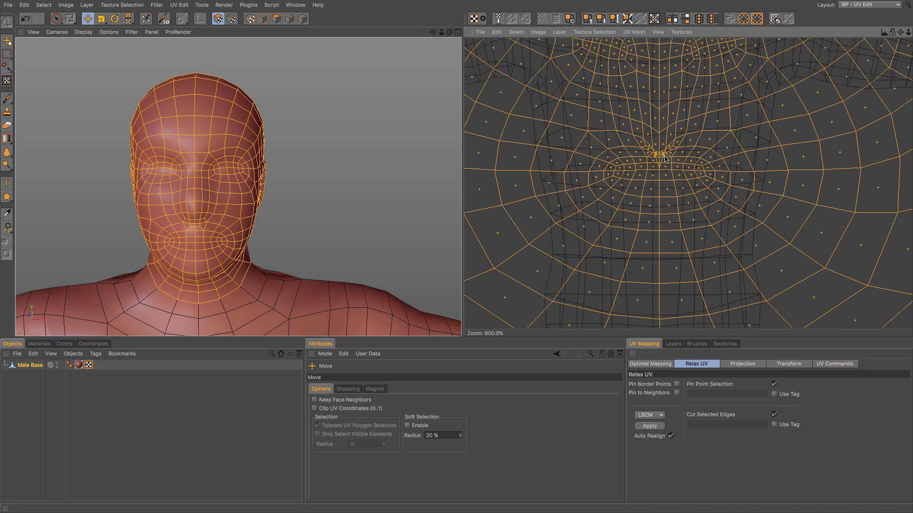
{"action": "scroll", "coordinate": [665, 159], "scroll_direction": "down", "scroll_amount": 3}
{"action": "scroll", "coordinate": [665, 159], "scroll_direction": "down", "scroll_amount": 4}
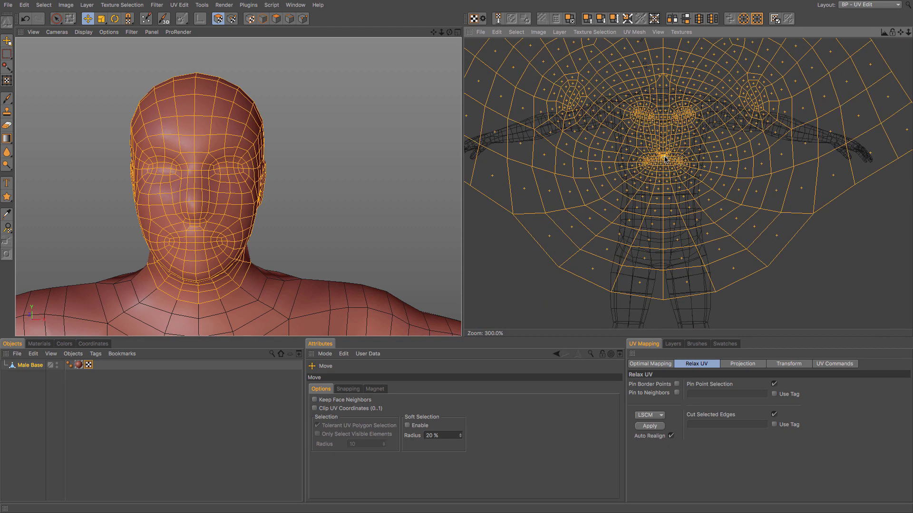
{"action": "scroll", "coordinate": [665, 159], "scroll_direction": "up", "scroll_amount": 15}
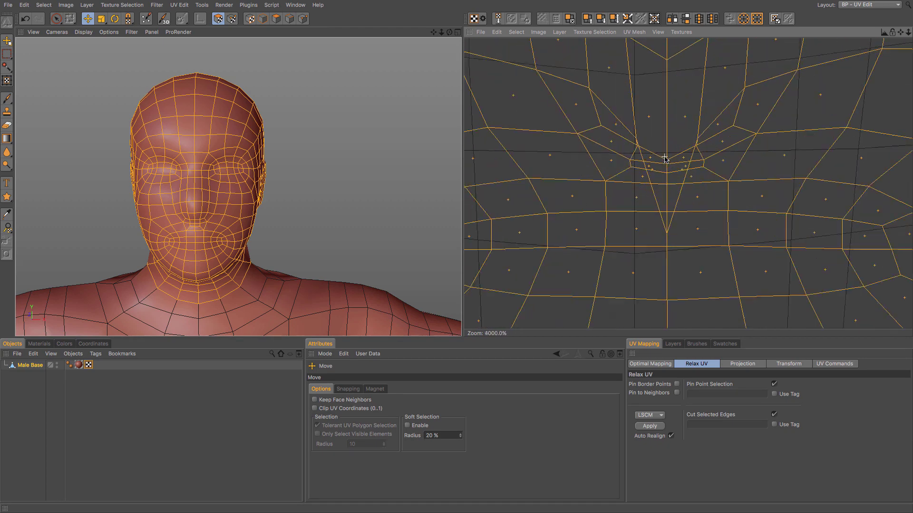
{"action": "scroll", "coordinate": [664, 159], "scroll_direction": "down", "scroll_amount": 2}
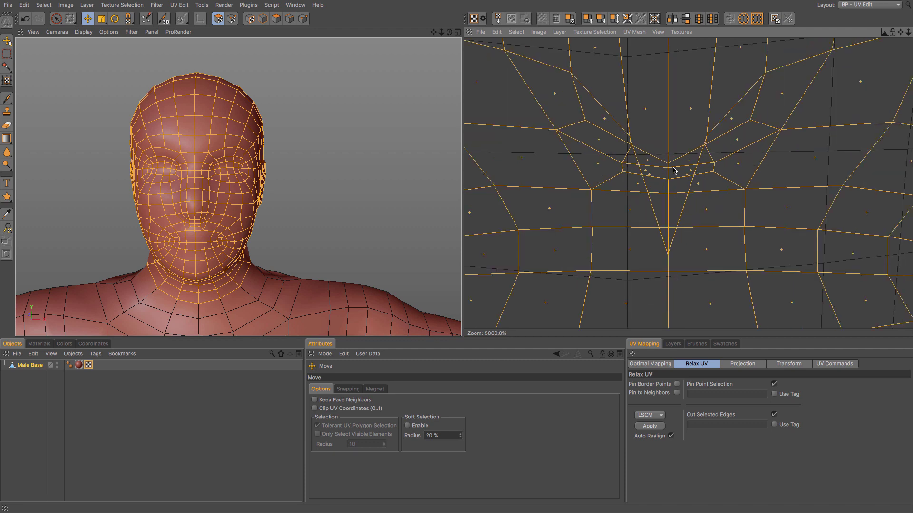
{"action": "left_click", "coordinate": [232, 18]}
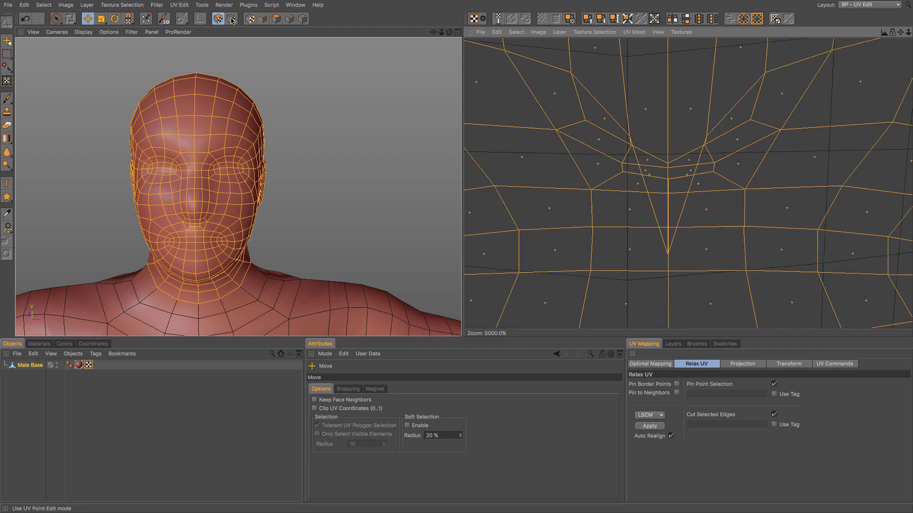
{"action": "left_click", "coordinate": [671, 257]}
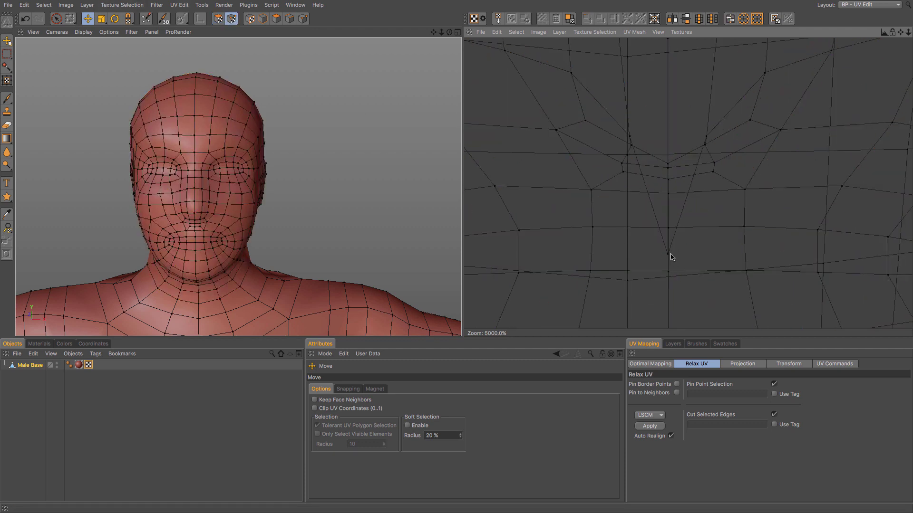
{"action": "left_click_drag", "start_coordinate": [667, 254], "coordinate": [667, 152]}
{"action": "scroll", "coordinate": [658, 265], "scroll_direction": "down", "scroll_amount": 15}
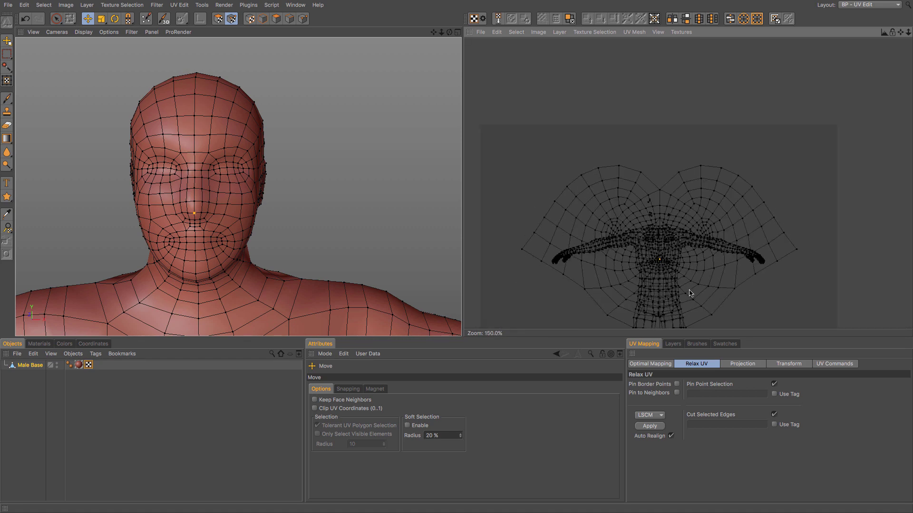
{"action": "scroll", "coordinate": [655, 218], "scroll_direction": "up", "scroll_amount": 7}
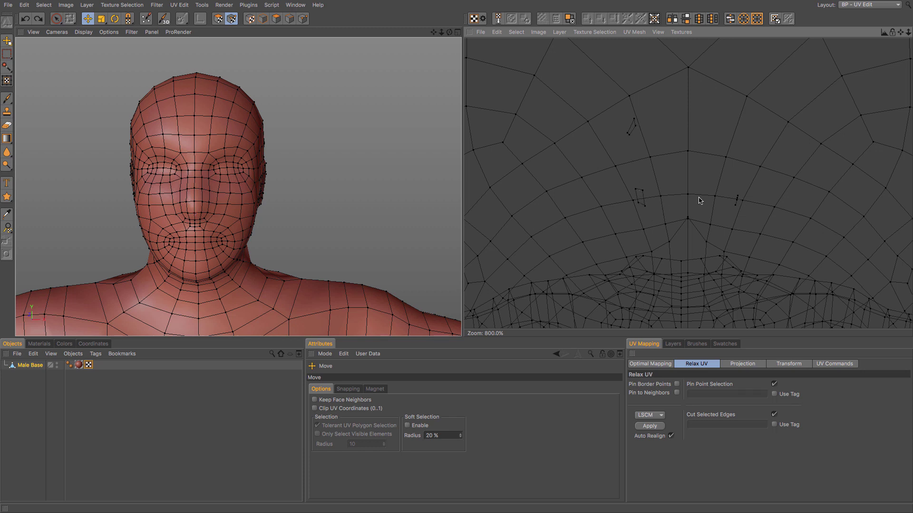
Step: Undo the nose point edit and the relaxes, going back to the original head UV layout
{"action": "key", "text": "super+z"}
{"action": "key", "text": "super+z"}
{"action": "key", "text": "super+z"}
{"action": "key", "text": "super+z"}
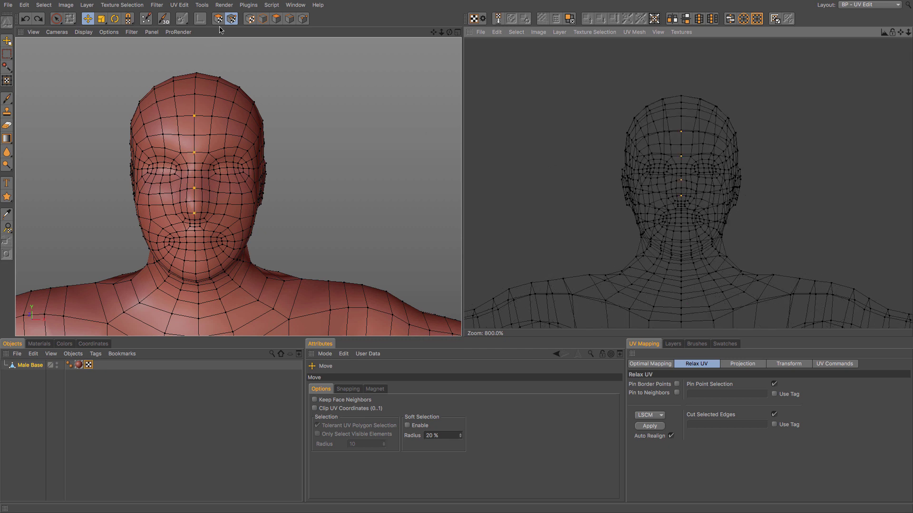
Step: Try moving the selected head UV polygons up and left of the body's UVs, undoing each trial move
{"action": "left_click", "coordinate": [38, 20]}
{"action": "left_click", "coordinate": [56, 19]}
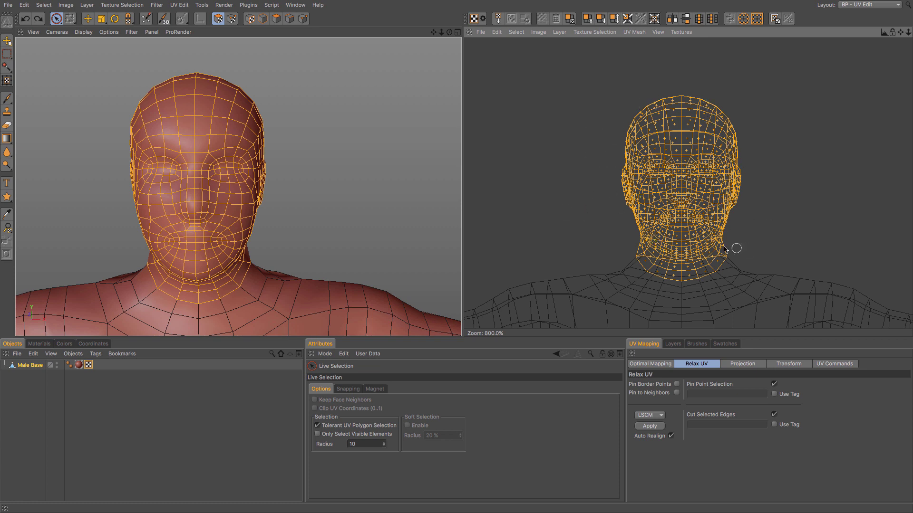
{"action": "key", "text": "e"}
{"action": "left_click_drag", "start_coordinate": [674, 211], "coordinate": [519, 179]}
{"action": "key", "text": "space"}
{"action": "key", "text": "super+z"}
{"action": "left_click", "coordinate": [670, 205]}
{"action": "key", "text": "super+z"}
{"action": "key", "text": "space"}
{"action": "left_click_drag", "start_coordinate": [678, 209], "coordinate": [525, 173]}
{"action": "key", "text": "space"}
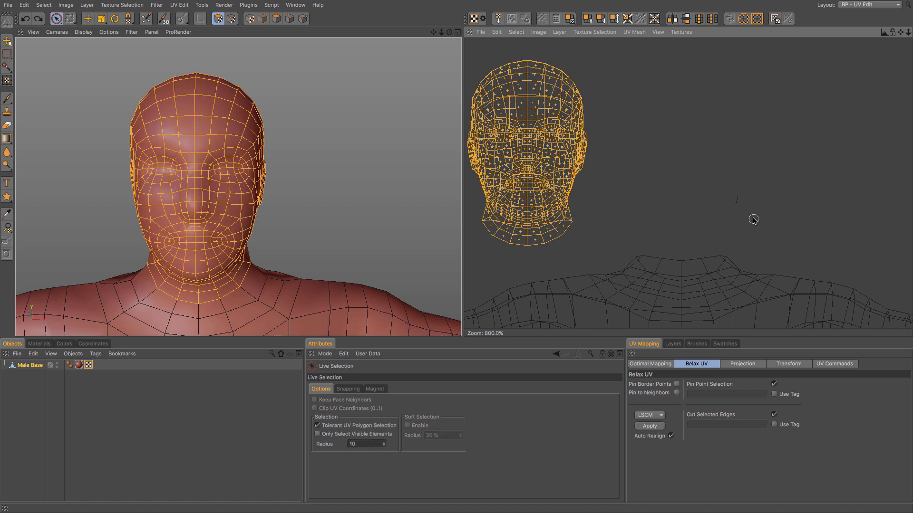
{"action": "key", "text": "ctrl+z"}
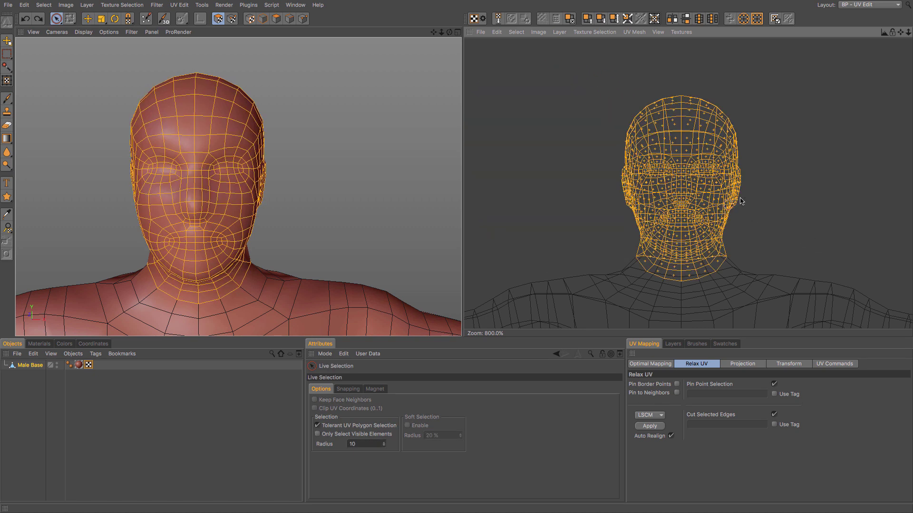
{"action": "key", "text": "e"}
{"action": "left_click_drag", "start_coordinate": [685, 205], "coordinate": [568, 179]}
{"action": "key", "text": "space"}
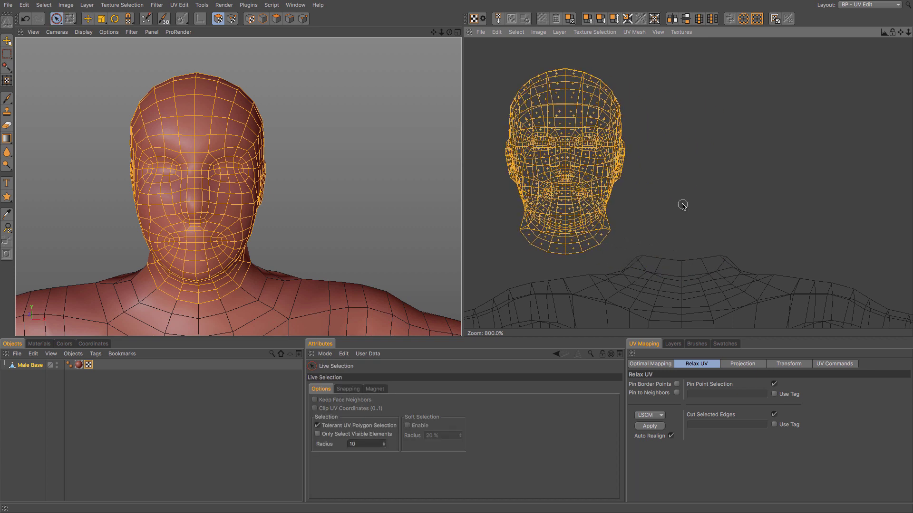
{"action": "key", "text": "super+z"}
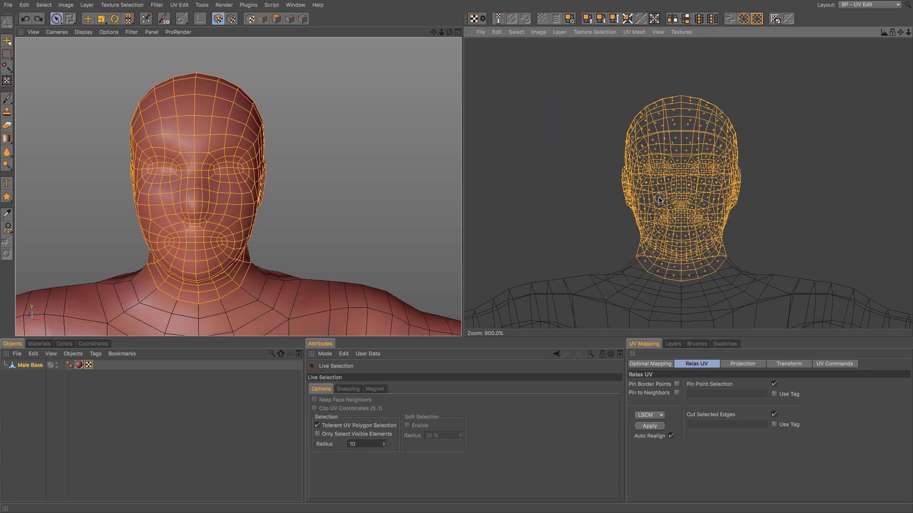
Step: Return to edge mode, set the Relax UV method to ABF and apply it to the head
{"action": "left_click", "coordinate": [231, 19]}
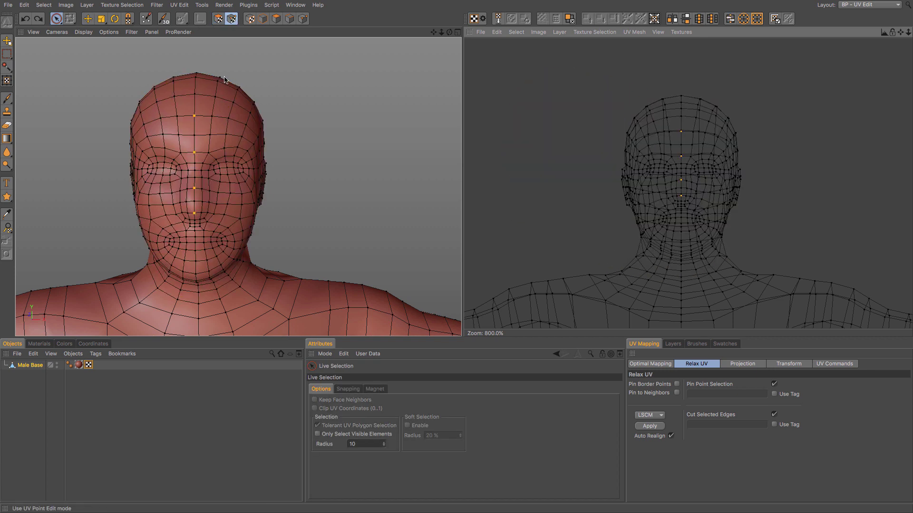
{"action": "left_click", "coordinate": [289, 18]}
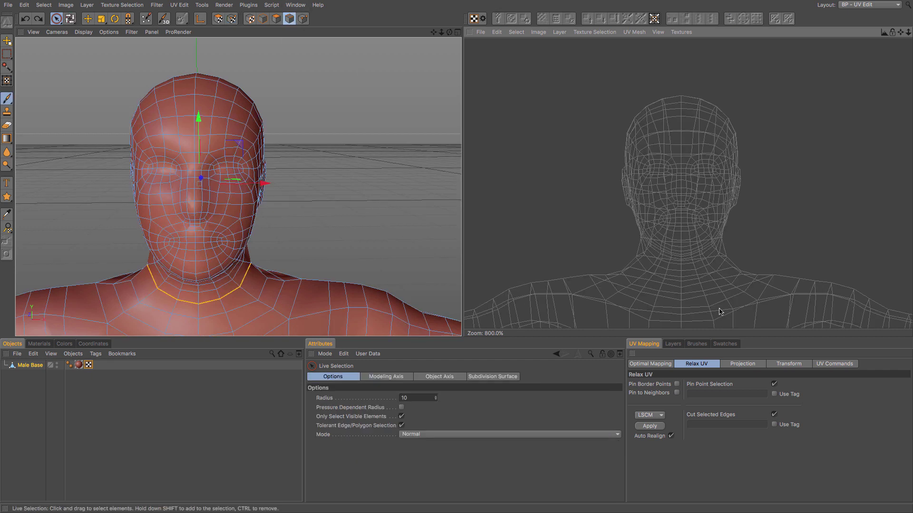
{"action": "left_click", "coordinate": [662, 417]}
{"action": "left_click", "coordinate": [651, 432]}
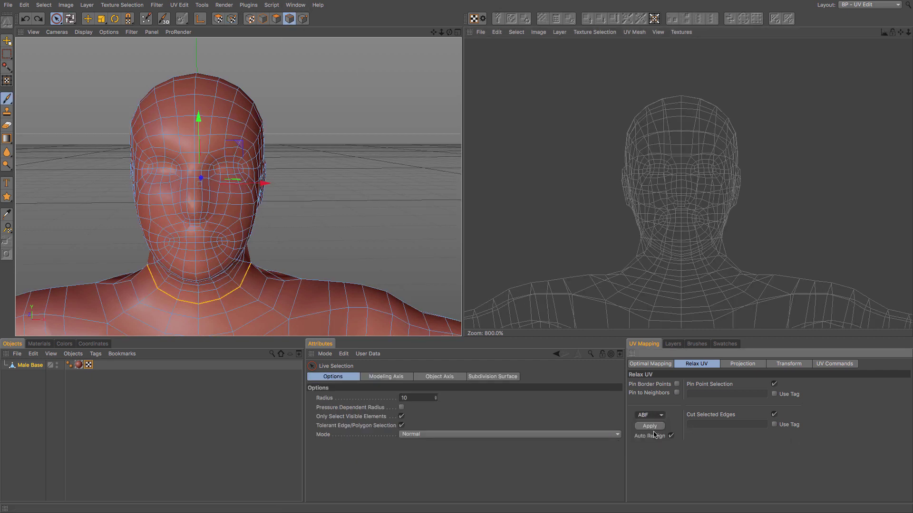
{"action": "left_click", "coordinate": [651, 425]}
Step: In UV polygon mode, move the relaxed head UV island above the UV canvas, clear of the body's UVs
{"action": "scroll", "coordinate": [672, 308], "scroll_direction": "down", "scroll_amount": 10}
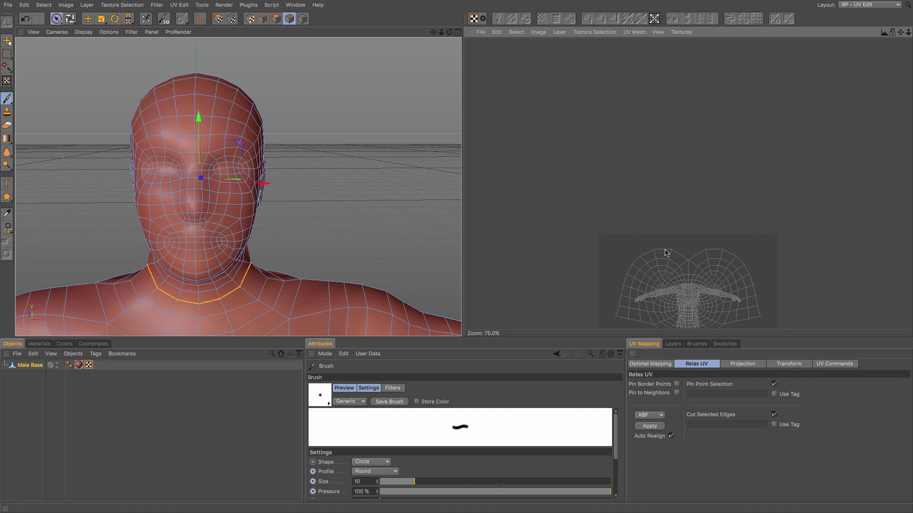
{"action": "left_click", "coordinate": [217, 20]}
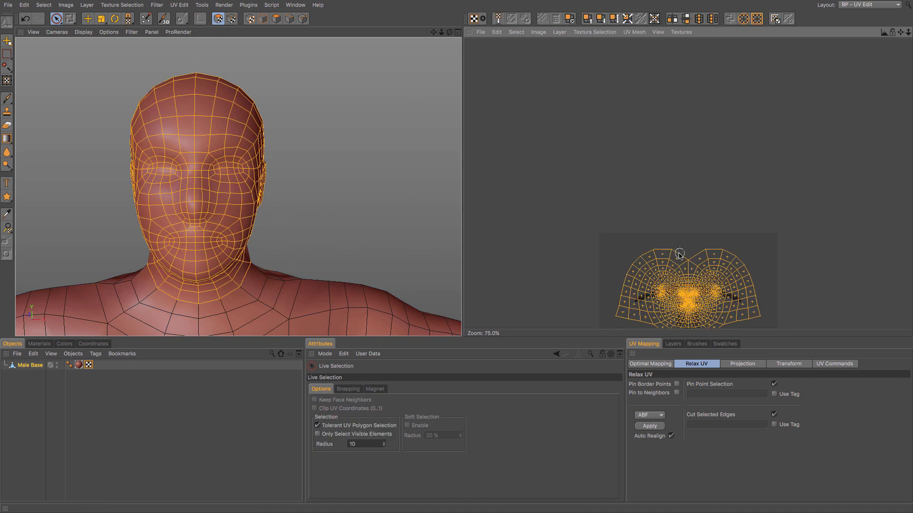
{"action": "left_click_drag", "start_coordinate": [702, 317], "coordinate": [700, 203]}
{"action": "key", "text": "space"}
{"action": "scroll", "coordinate": [700, 170], "scroll_direction": "up", "scroll_amount": 4}
{"action": "scroll", "coordinate": [700, 173], "scroll_direction": "up", "scroll_amount": 3}
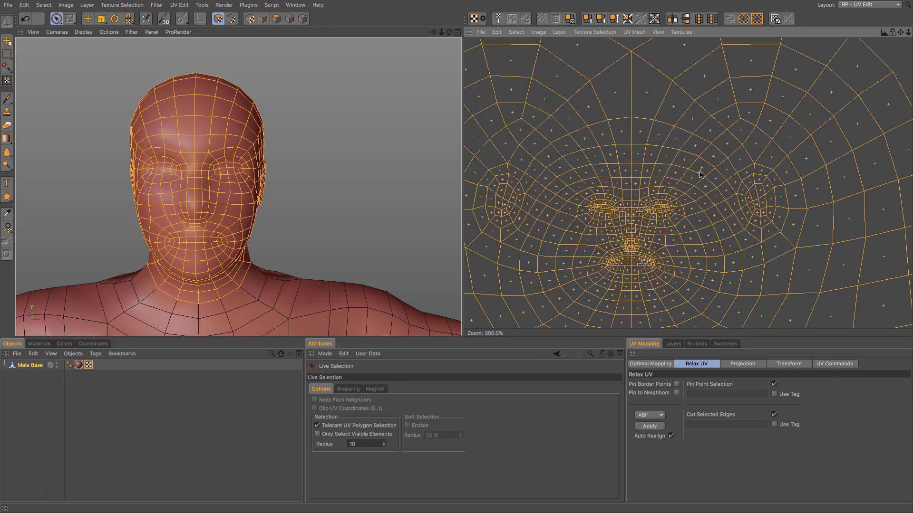
{"action": "scroll", "coordinate": [640, 228], "scroll_direction": "up", "scroll_amount": 2}
{"action": "scroll", "coordinate": [639, 228], "scroll_direction": "down", "scroll_amount": 5}
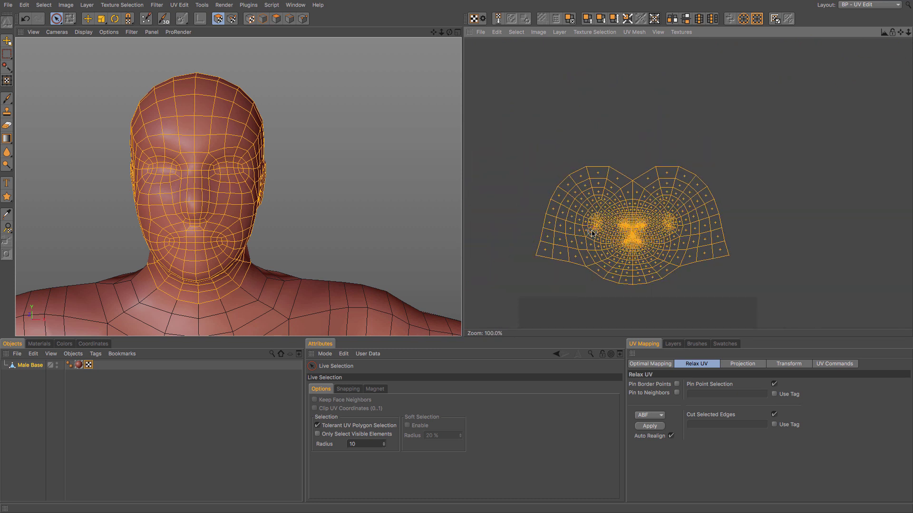
{"action": "scroll", "coordinate": [618, 233], "scroll_direction": "down", "scroll_amount": 2}
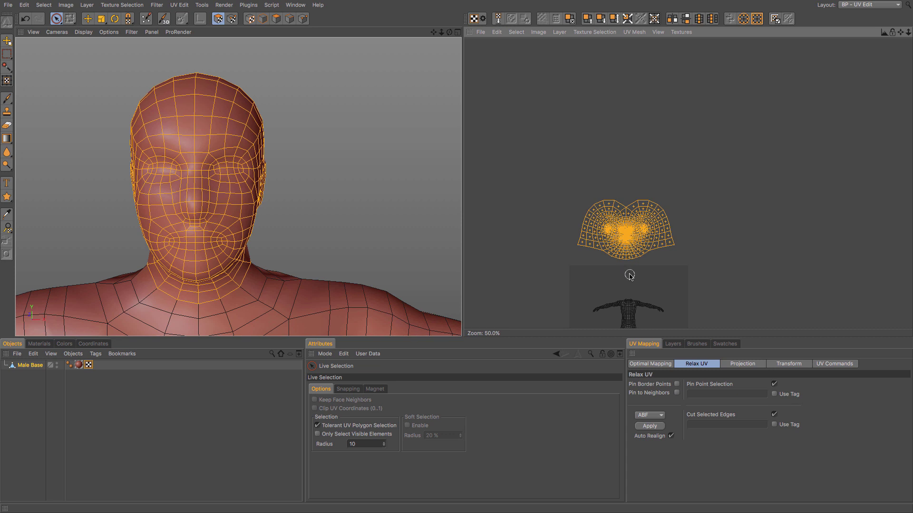
{"action": "middle_click_drag", "start_coordinate": [632, 275], "coordinate": [635, 186], "text": "alt"}
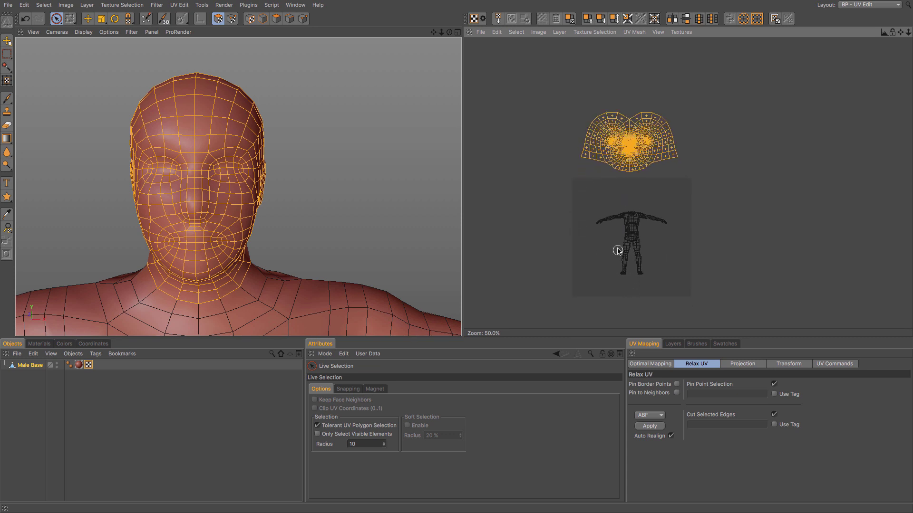
Step: Select the body's torso UV polygons from the neck to the waist, leaving out the arms
{"action": "scroll", "coordinate": [618, 249], "scroll_direction": "up", "scroll_amount": 3}
{"action": "scroll", "coordinate": [232, 244], "scroll_direction": "down", "scroll_amount": 6}
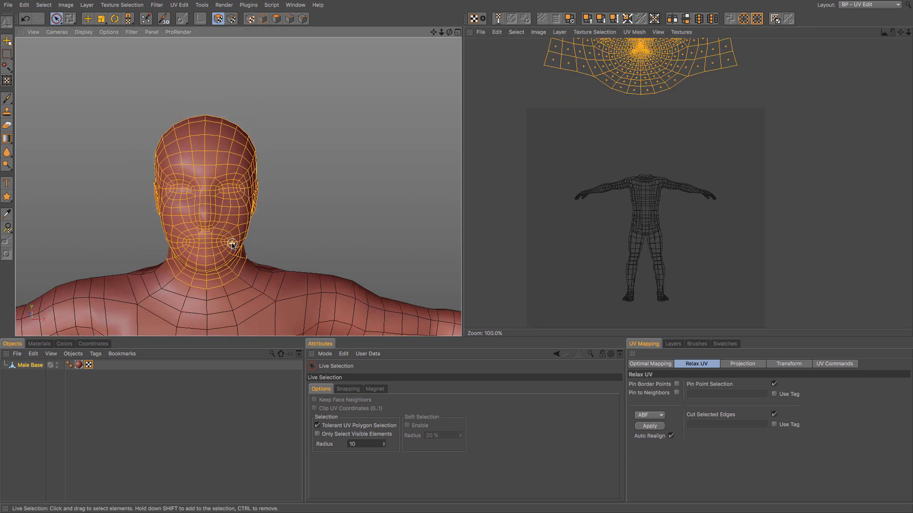
{"action": "scroll", "coordinate": [233, 268], "scroll_direction": "down", "scroll_amount": 1}
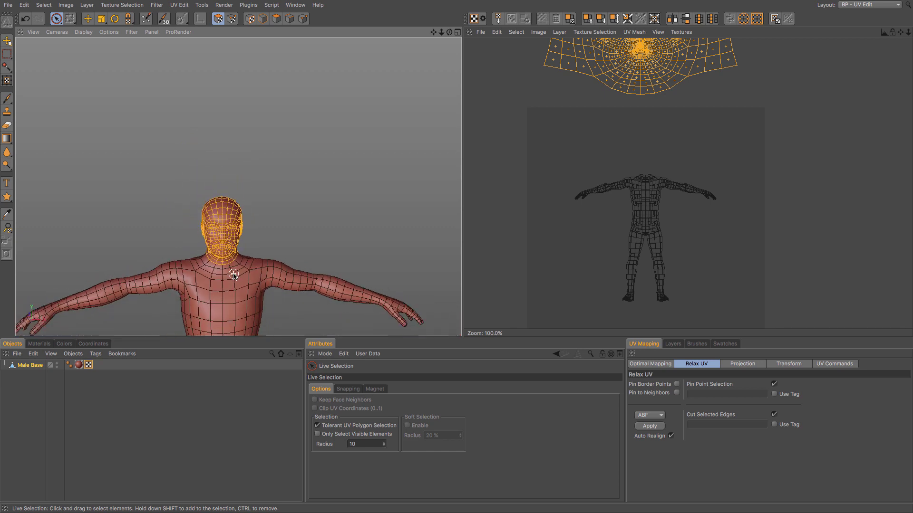
{"action": "scroll", "coordinate": [238, 248], "scroll_direction": "down", "scroll_amount": 1}
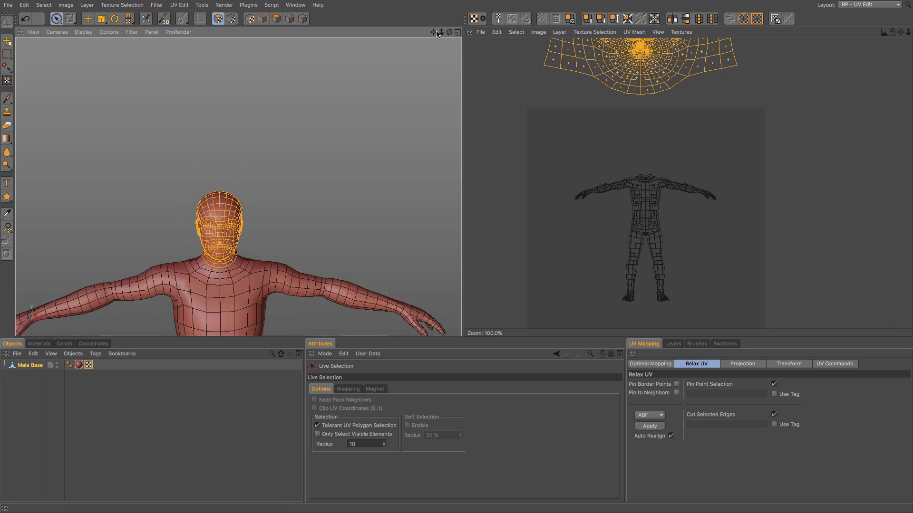
{"action": "left_click_drag", "start_coordinate": [434, 32], "coordinate": [457, 258]}
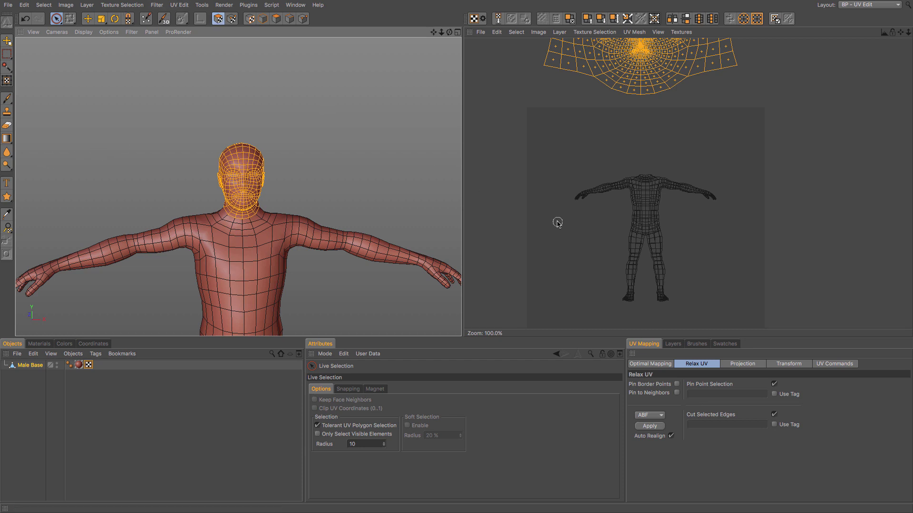
{"action": "mouse_move", "coordinate": [673, 212]}
{"action": "left_mouse_down"}
{"action": "mouse_move", "coordinate": [629, 209]}
{"action": "mouse_move", "coordinate": [656, 192]}
{"action": "mouse_move", "coordinate": [631, 198]}
{"action": "mouse_move", "coordinate": [625, 109]}
{"action": "mouse_move", "coordinate": [635, 168]}
{"action": "mouse_move", "coordinate": [658, 142]}
{"action": "mouse_move", "coordinate": [660, 120]}
{"action": "mouse_move", "coordinate": [685, 111]}
{"action": "mouse_move", "coordinate": [682, 176]}
{"action": "left_mouse_up"}
{"action": "scroll", "coordinate": [653, 199], "scroll_direction": "up", "scroll_amount": 8}
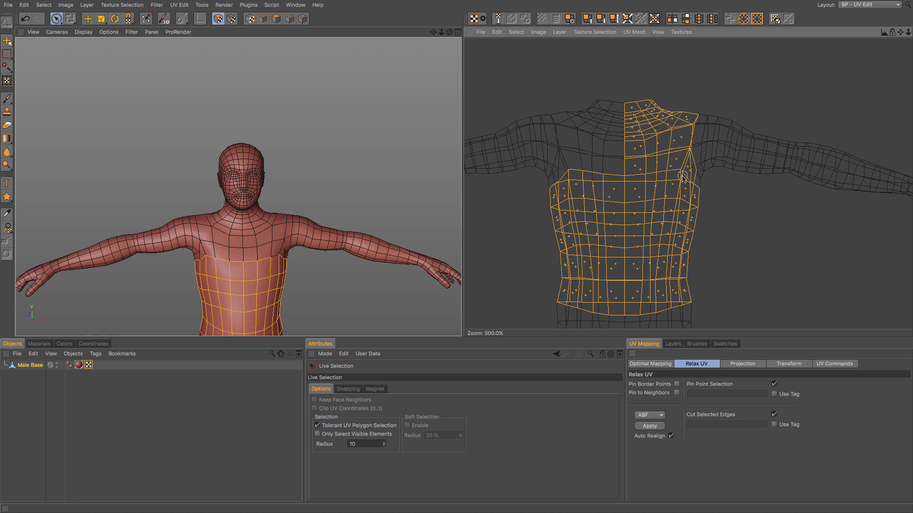
{"action": "mouse_move", "coordinate": [633, 101]}
{"action": "left_mouse_down", "text": "shift"}
{"action": "mouse_move", "coordinate": [629, 125]}
{"action": "mouse_move", "coordinate": [594, 105]}
{"action": "mouse_move", "coordinate": [568, 189]}
{"action": "mouse_move", "coordinate": [557, 103]}
{"action": "left_mouse_up", "text": "shift"}
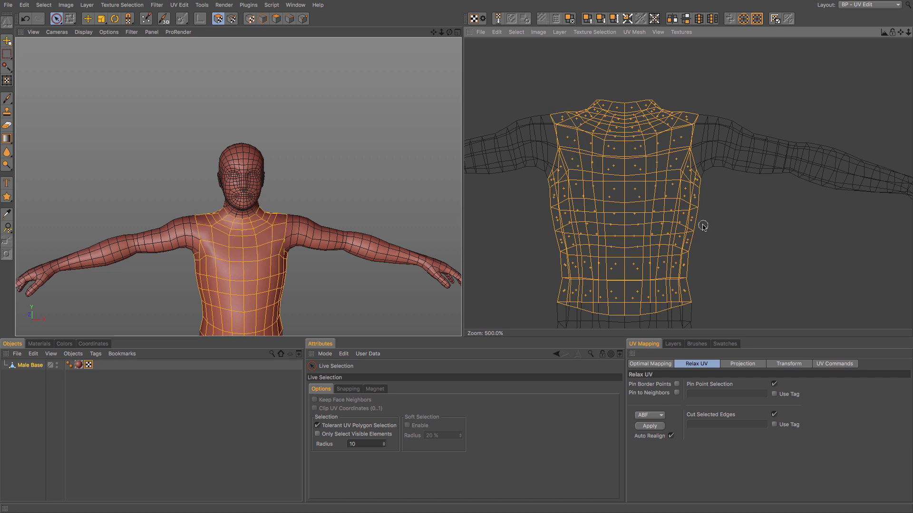
{"action": "mouse_move", "coordinate": [560, 288]}
{"action": "left_mouse_down", "text": "shift"}
{"action": "mouse_move", "coordinate": [693, 306]}
{"action": "mouse_move", "coordinate": [549, 309]}
{"action": "left_mouse_up", "text": "shift"}
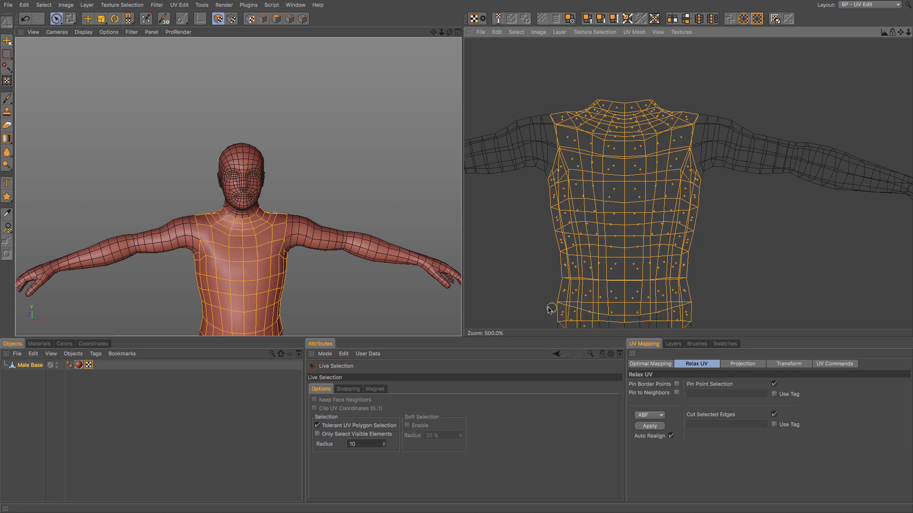
Step: Extend the torso UV polygon selection over the hips to the tops of the legs, and check its front and back coverage on the model
{"action": "middle_click_drag", "start_coordinate": [678, 291], "coordinate": [679, 148], "text": "alt"}
{"action": "scroll", "coordinate": [466, 259], "scroll_direction": "up", "scroll_amount": 1}
{"action": "mouse_move", "coordinate": [760, 154]}
{"action": "left_mouse_down", "text": "shift"}
{"action": "mouse_move", "coordinate": [645, 167]}
{"action": "mouse_move", "coordinate": [573, 214]}
{"action": "mouse_move", "coordinate": [727, 229]}
{"action": "mouse_move", "coordinate": [544, 212]}
{"action": "mouse_move", "coordinate": [637, 234]}
{"action": "mouse_move", "coordinate": [735, 223]}
{"action": "mouse_move", "coordinate": [651, 242]}
{"action": "mouse_move", "coordinate": [658, 259]}
{"action": "left_mouse_up", "text": "shift"}
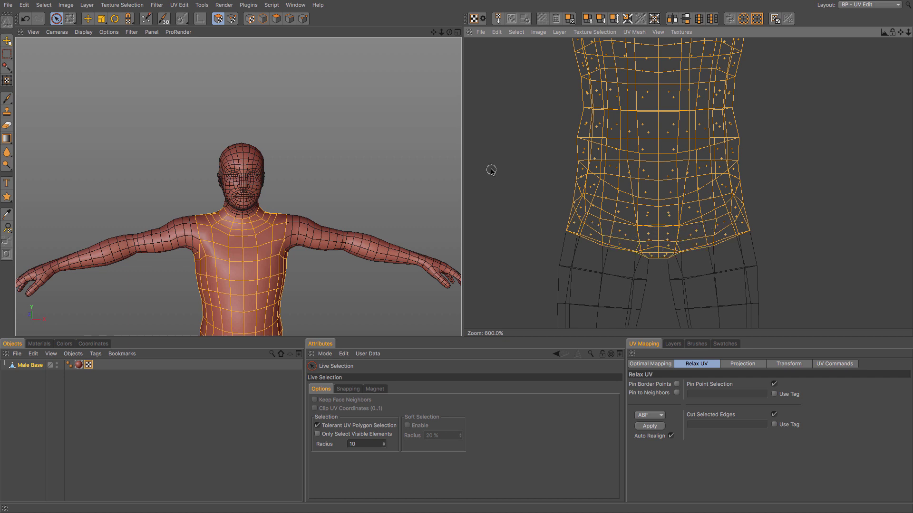
{"action": "scroll", "coordinate": [366, 173], "scroll_direction": "down", "scroll_amount": 3}
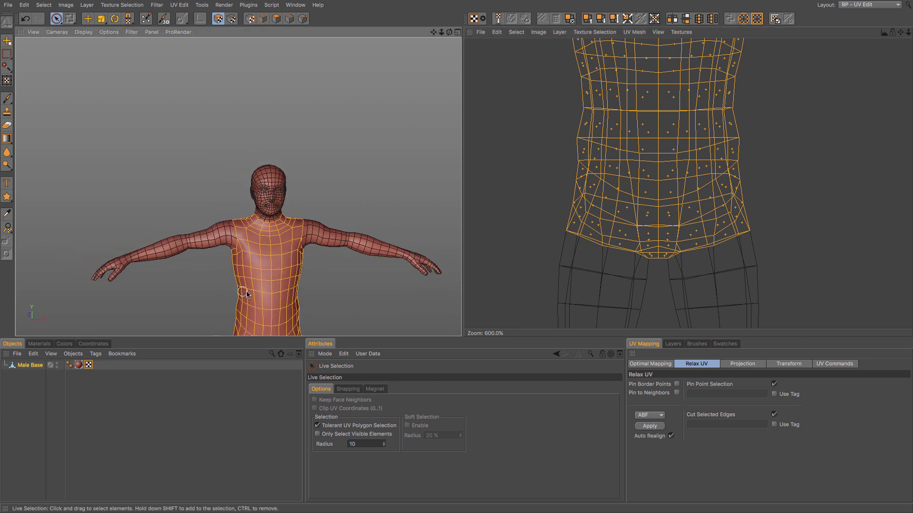
{"action": "left_click_drag", "start_coordinate": [247, 295], "coordinate": [449, 291], "text": "alt"}
{"action": "left_click_drag", "start_coordinate": [433, 32], "coordinate": [458, 10]}
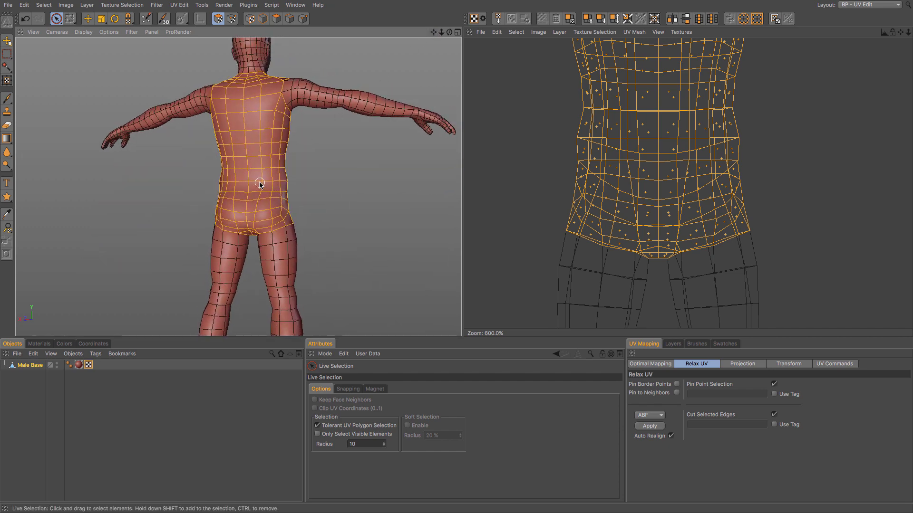
{"action": "left_click_drag", "start_coordinate": [236, 185], "coordinate": [275, 171], "text": "alt"}
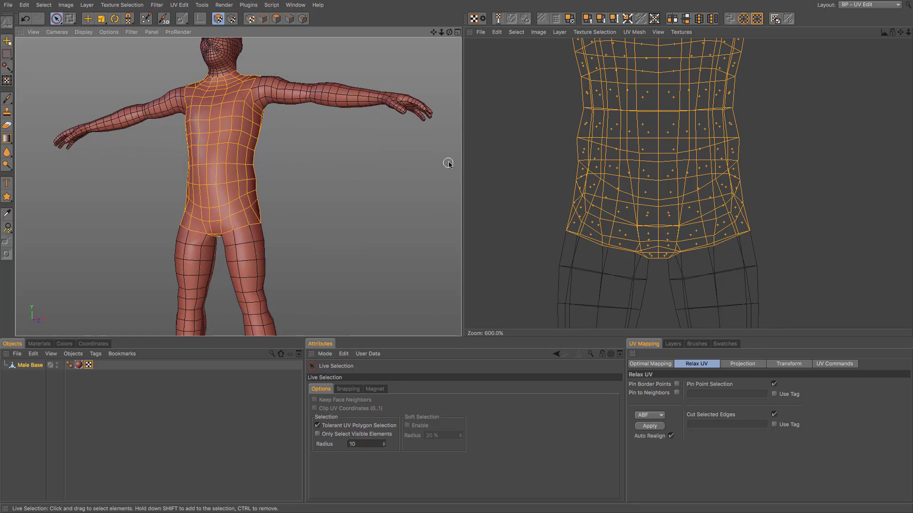
Step: Try moving the selected torso UVs away from the arms and legs, undoing each trial move
{"action": "key", "text": "e"}
{"action": "left_click_drag", "start_coordinate": [670, 128], "coordinate": [892, 356]}
{"action": "left_click_drag", "start_coordinate": [882, 233], "coordinate": [677, 67]}
{"action": "key", "text": "space"}
{"action": "scroll", "coordinate": [675, 68], "scroll_direction": "down", "scroll_amount": 7}
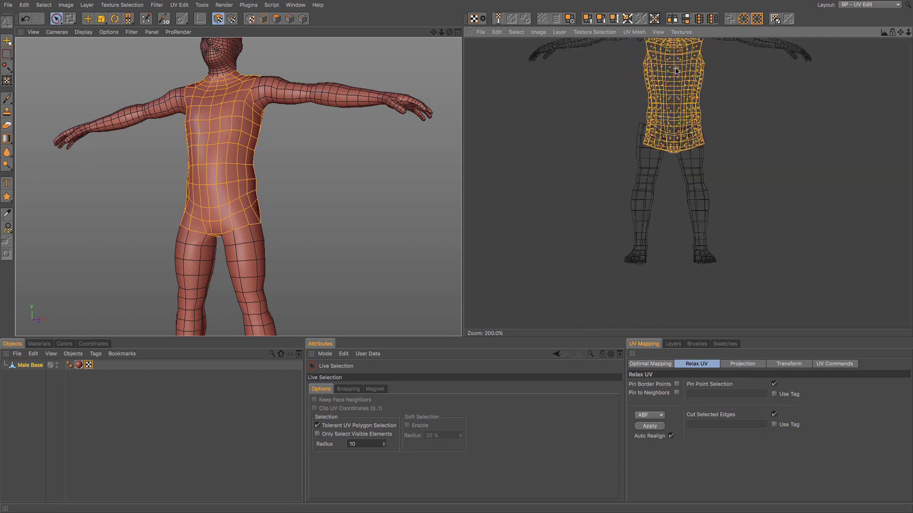
{"action": "key", "text": "ctrl+z"}
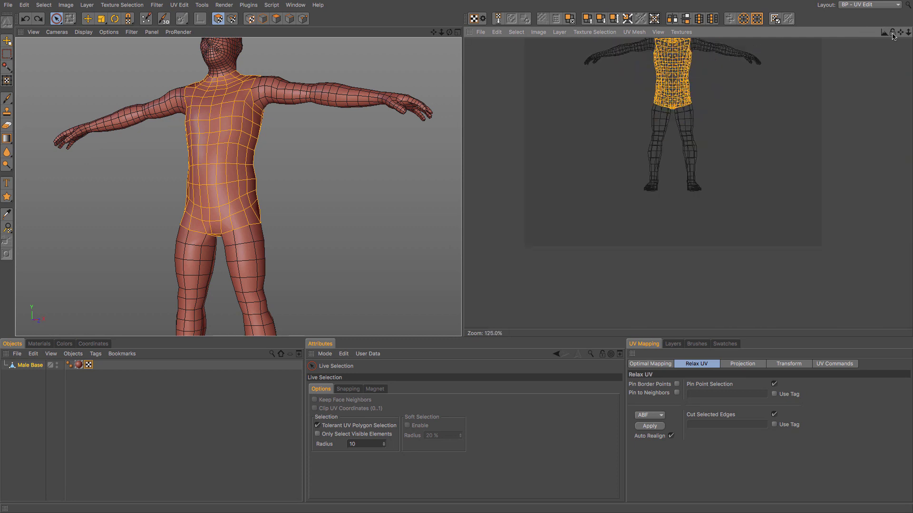
{"action": "left_click_drag", "start_coordinate": [893, 34], "coordinate": [774, 91]}
{"action": "key", "text": "e"}
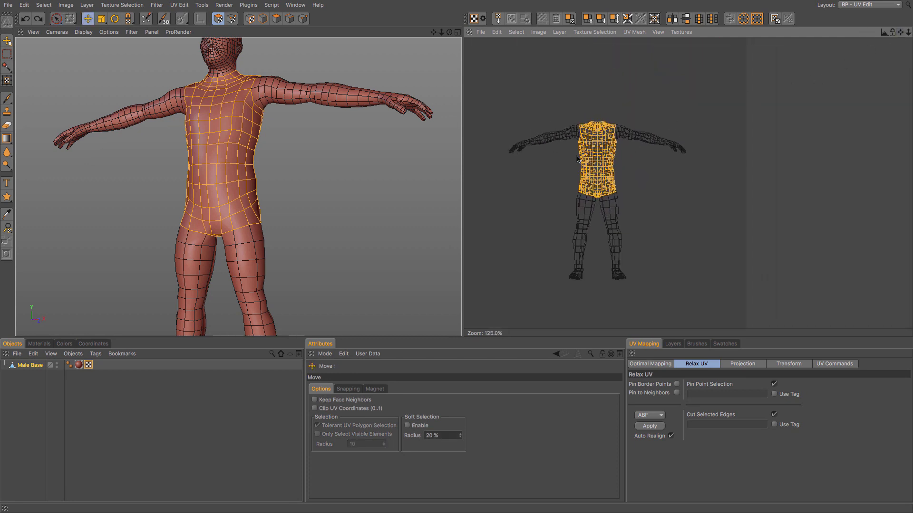
{"action": "left_click_drag", "start_coordinate": [577, 159], "coordinate": [772, 212]}
{"action": "key", "text": "space"}
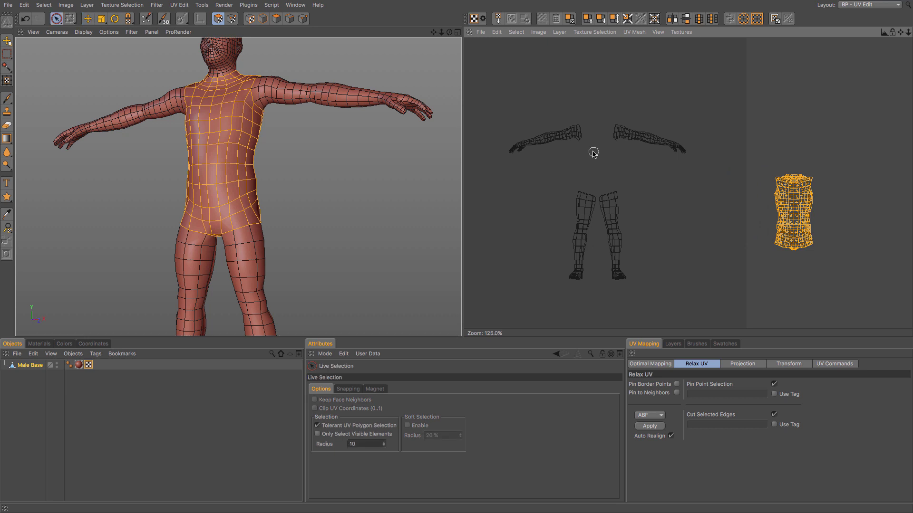
{"action": "key", "text": "ctrl+z"}
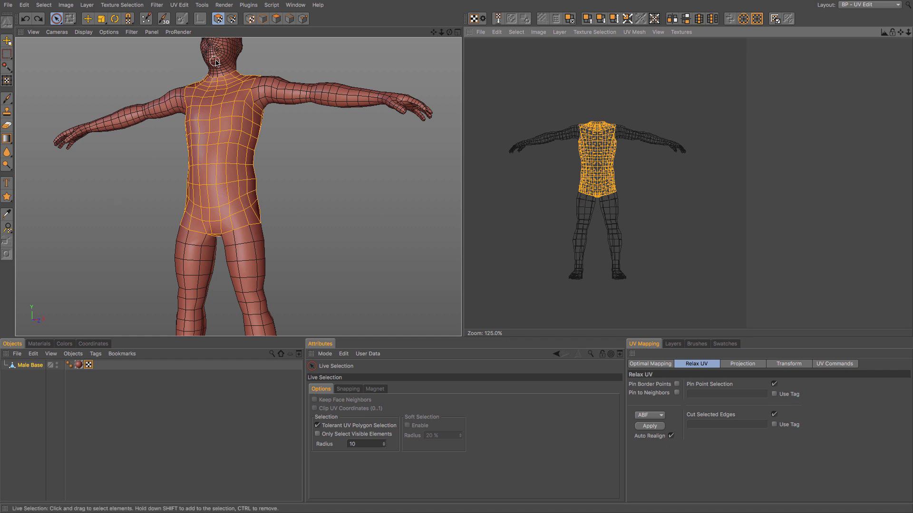
Step: In edge mode, use Loop Selection to add the edge loops around both shoulders to the existing seam selection
{"action": "left_click", "coordinate": [290, 19]}
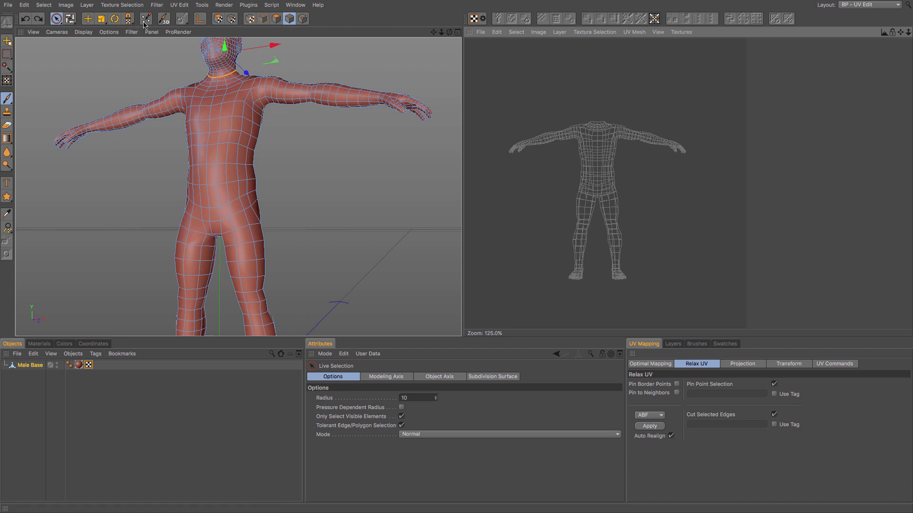
{"action": "left_click", "coordinate": [88, 18]}
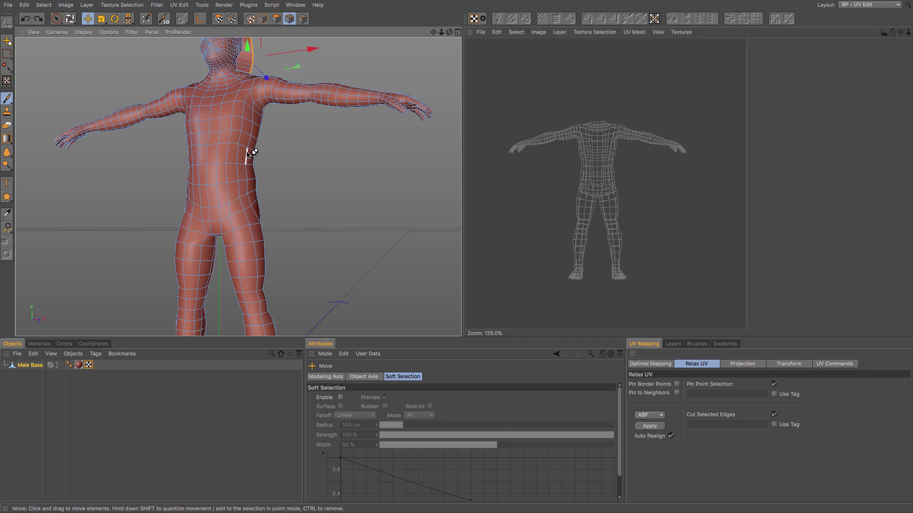
{"action": "left_click_drag", "start_coordinate": [218, 116], "coordinate": [252, 142], "text": "alt"}
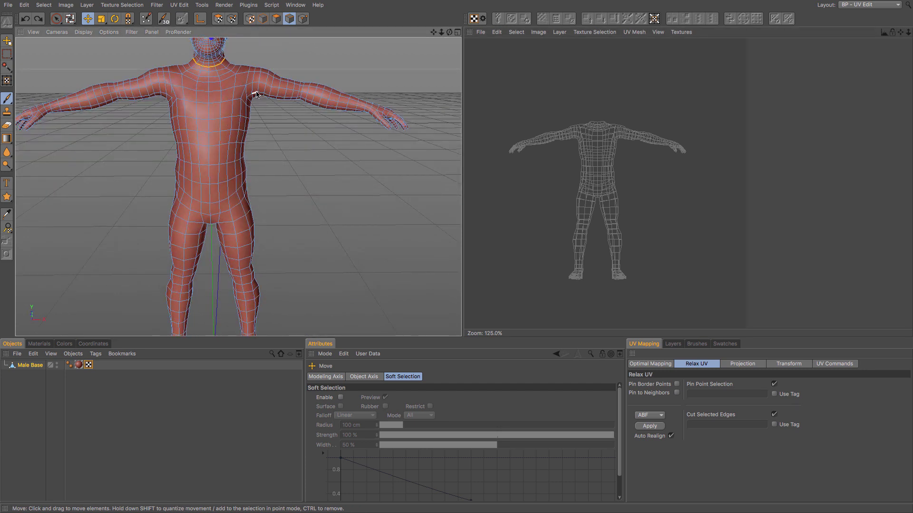
{"action": "key", "text": "u"}
{"action": "key", "text": "l"}
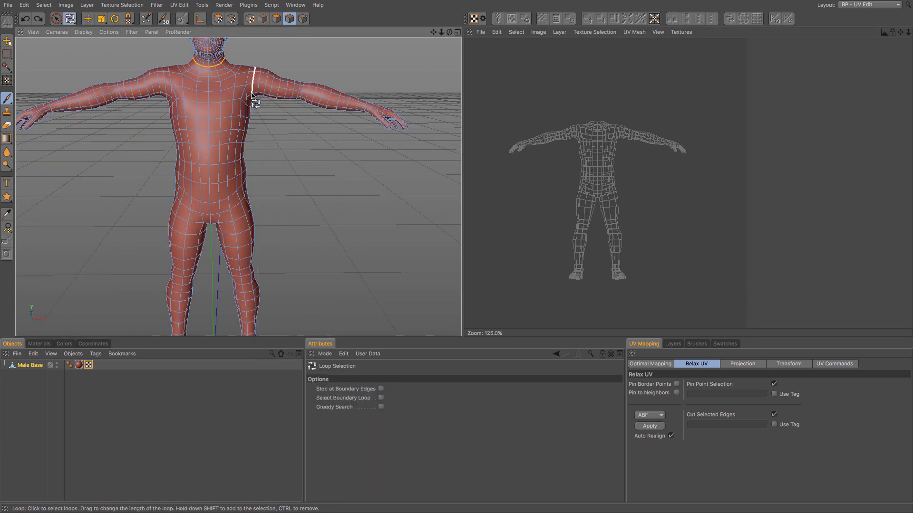
{"action": "left_click", "coordinate": [247, 91]}
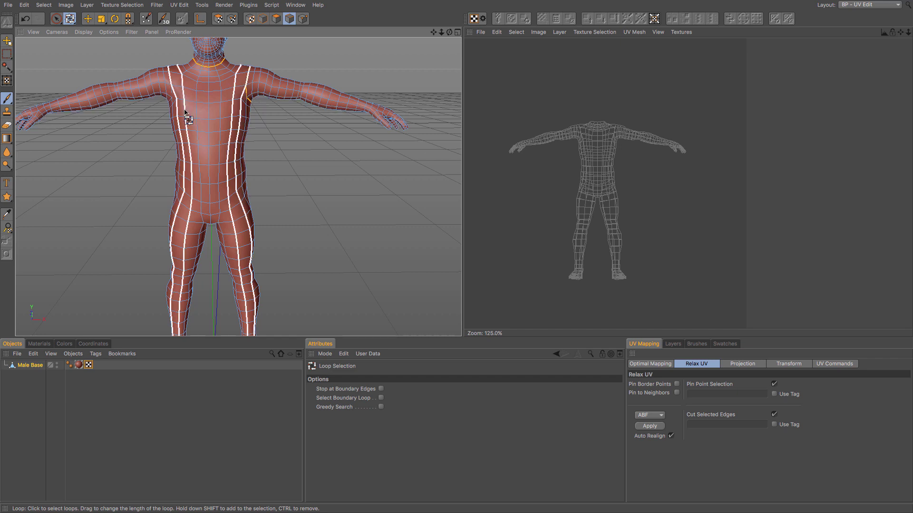
{"action": "left_click", "coordinate": [172, 89], "text": "shift"}
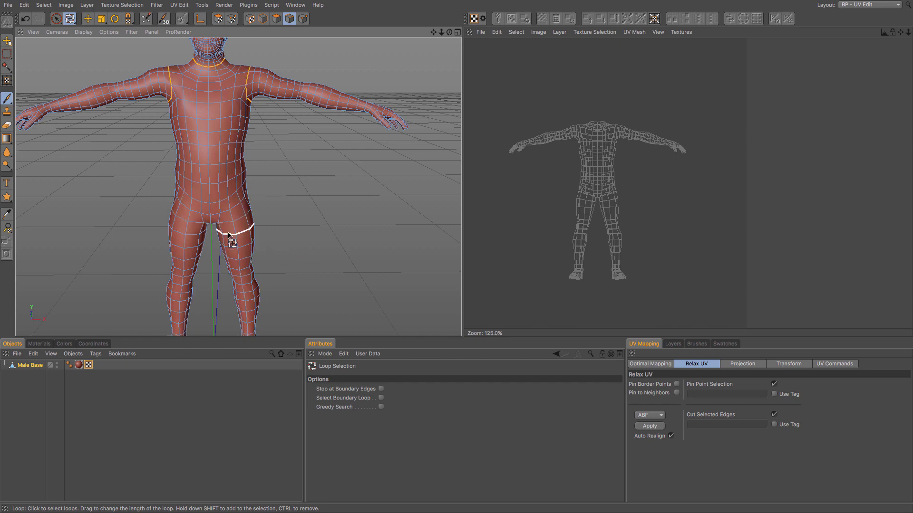
Step: Add the edge loops around the tops of both thighs to the seam selection, including the edges through the crotch
{"action": "left_click_drag", "start_coordinate": [224, 241], "coordinate": [268, 167], "text": "alt"}
{"action": "scroll", "coordinate": [228, 224], "scroll_direction": "up", "scroll_amount": 6}
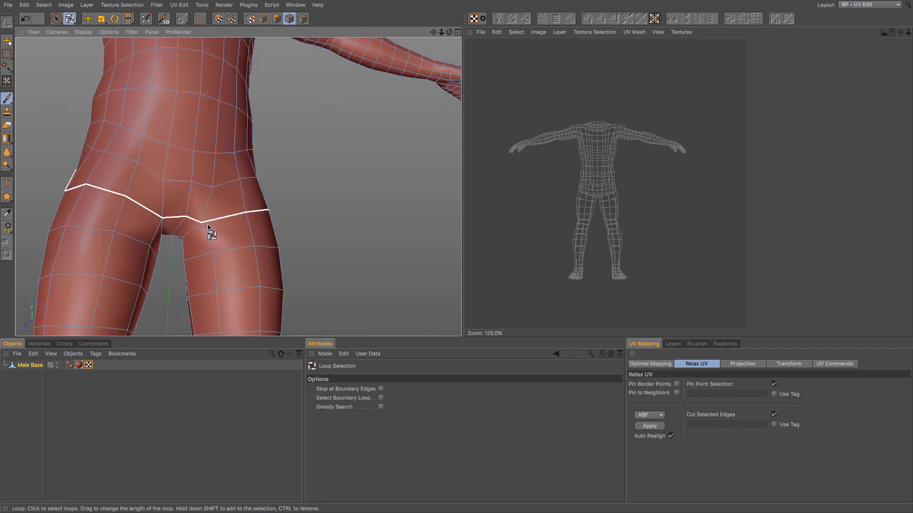
{"action": "left_click", "coordinate": [163, 232]}
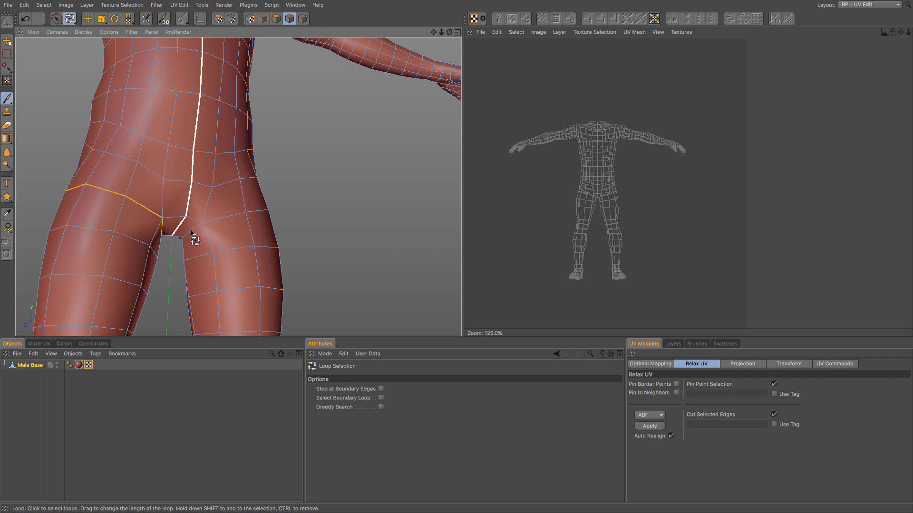
{"action": "left_click_drag", "start_coordinate": [192, 233], "coordinate": [305, 247], "text": "alt"}
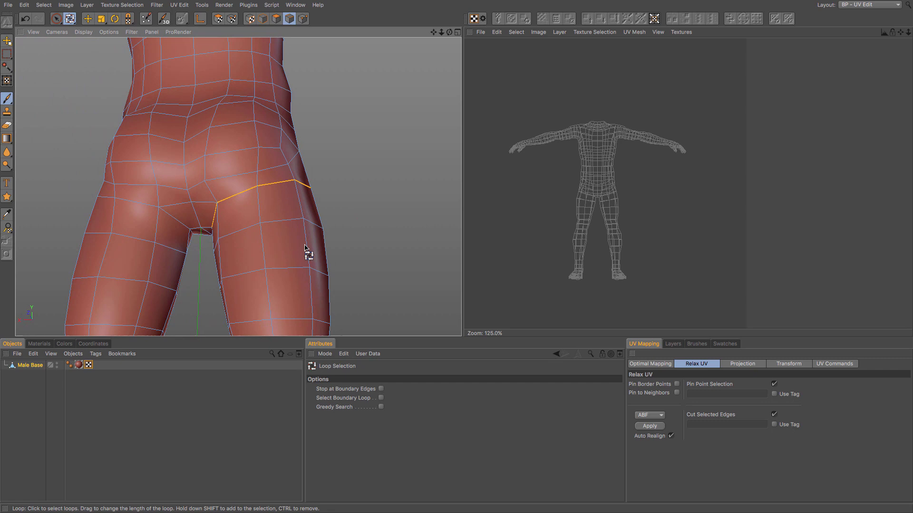
{"action": "left_click", "coordinate": [183, 226], "text": "shift"}
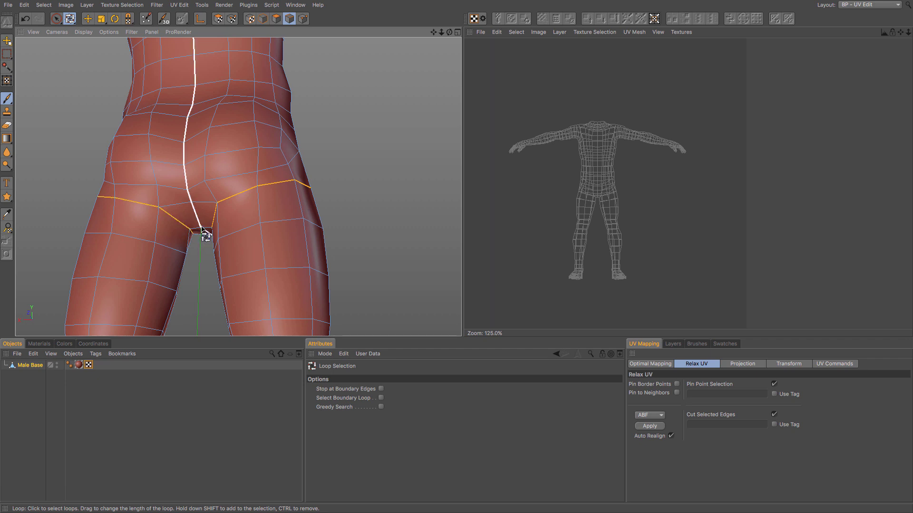
{"action": "left_click", "coordinate": [261, 209], "text": "ctrl"}
{"action": "left_click", "coordinate": [236, 193], "text": "shift"}
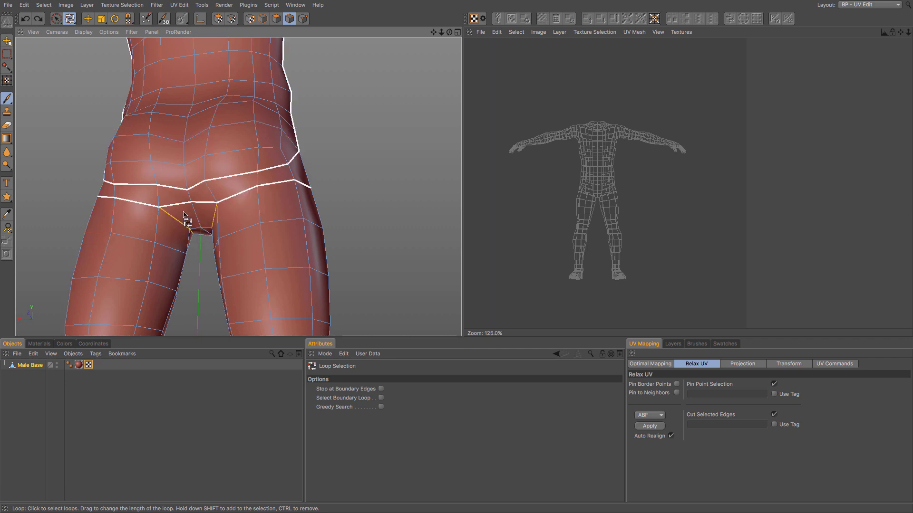
Step: Remove the vertical back-of-head edges from the seam selection with Live Selection, keeping the neck loop
{"action": "scroll", "coordinate": [279, 210], "scroll_direction": "down", "scroll_amount": 10}
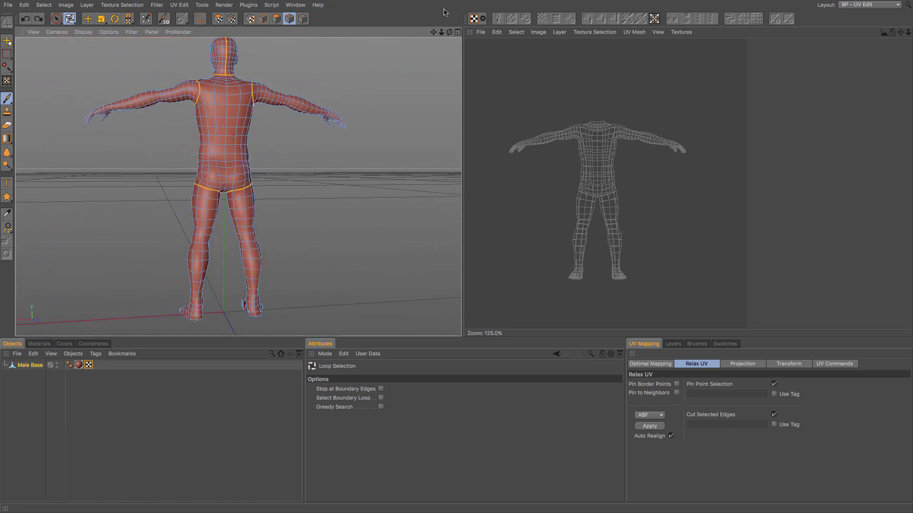
{"action": "left_click_drag", "start_coordinate": [434, 33], "coordinate": [439, 83]}
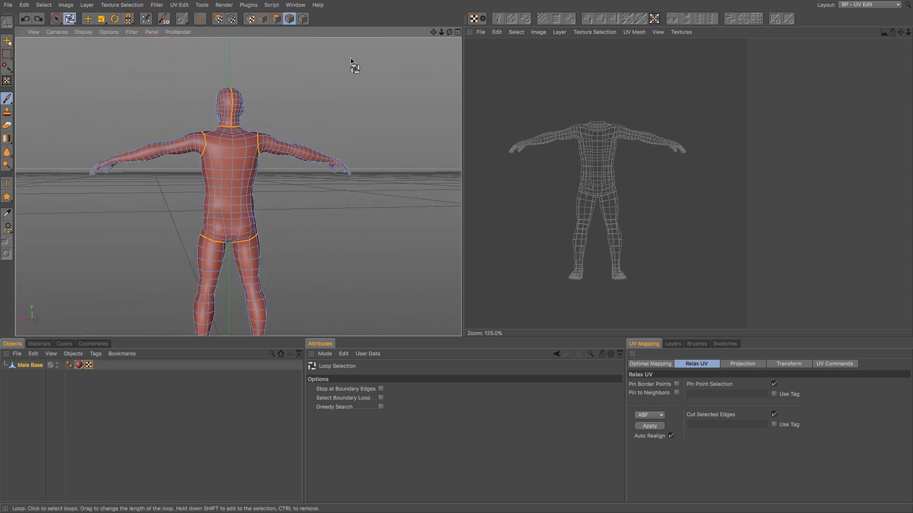
{"action": "left_click", "coordinate": [56, 18]}
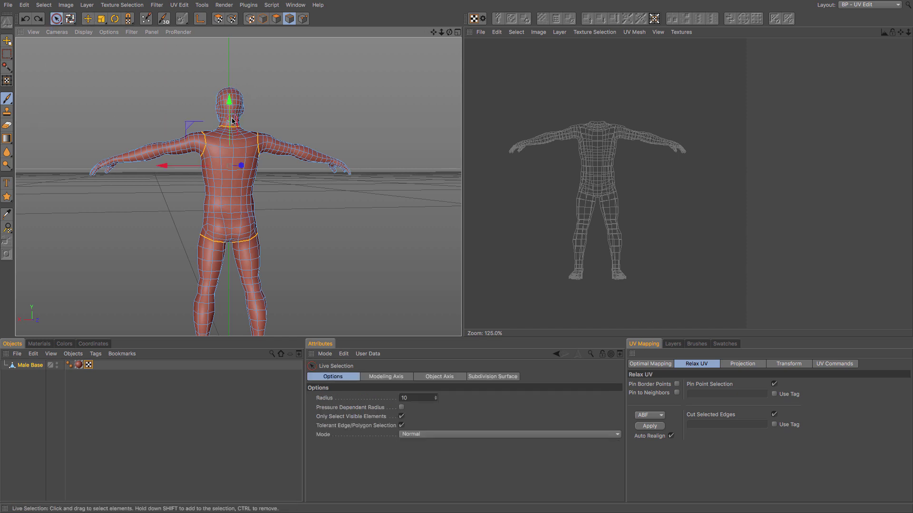
{"action": "scroll", "coordinate": [232, 120], "scroll_direction": "up", "scroll_amount": 8}
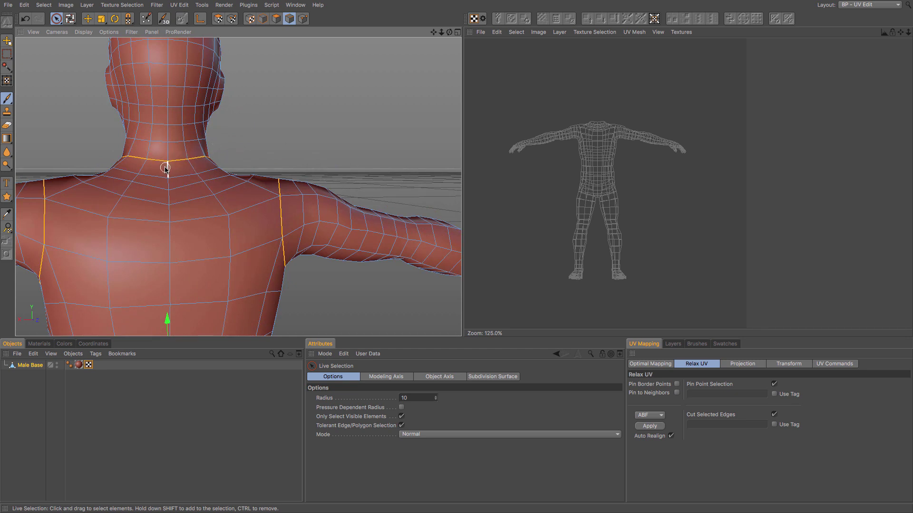
Step: Add the centre-back edge line from the neck to the crotch to the seam selection
{"action": "key", "text": "e"}
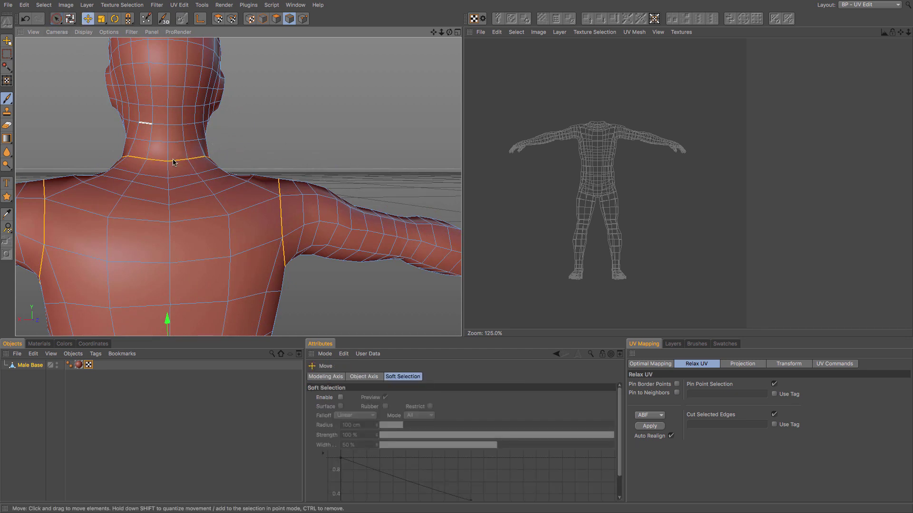
{"action": "left_click_drag", "start_coordinate": [441, 32], "coordinate": [449, 2]}
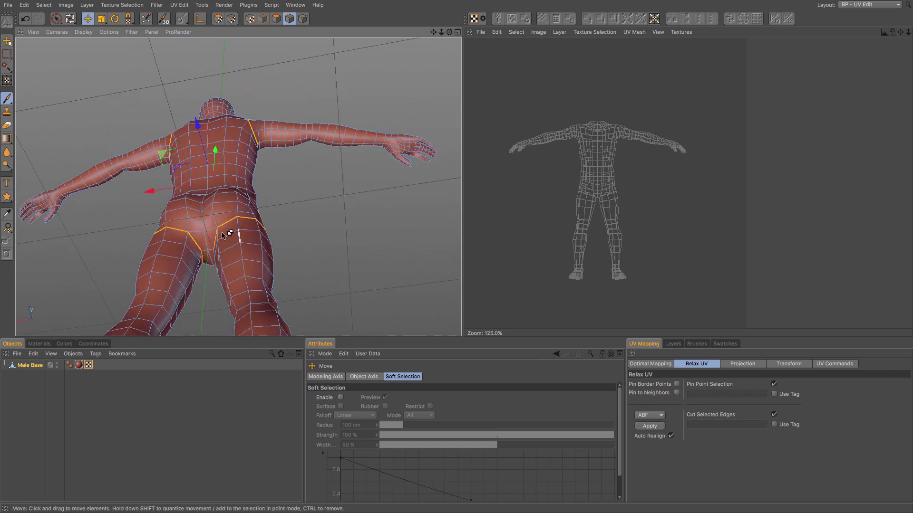
{"action": "double_click", "coordinate": [206, 238], "text": "shift"}
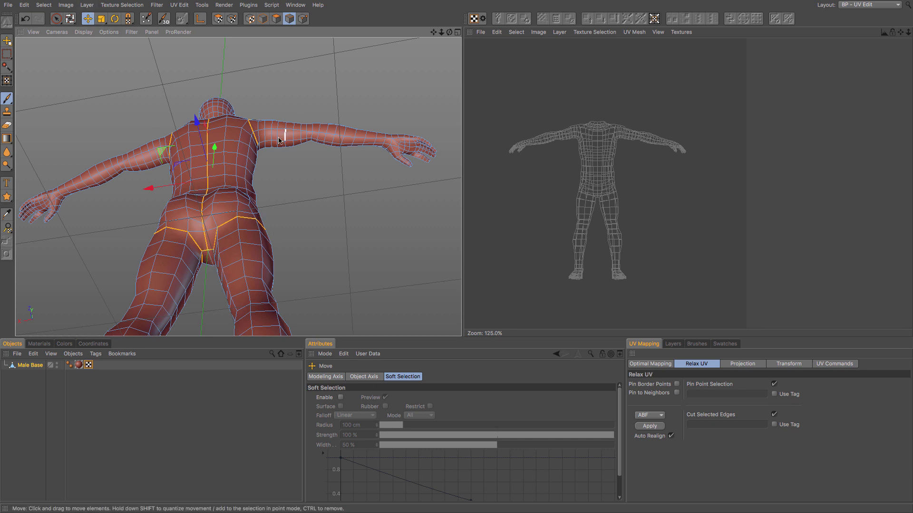
{"action": "left_click_drag", "start_coordinate": [189, 140], "coordinate": [224, 119]}
{"action": "key", "text": "super+z"}
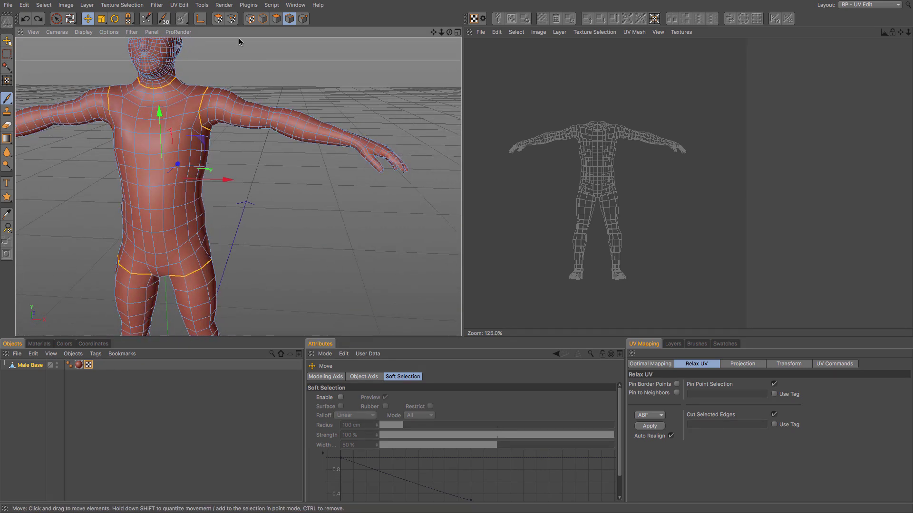
Step: Select the UV points down the middle of the chest as pins and relax the torso UVs with ABF
{"action": "left_click", "coordinate": [218, 19]}
{"action": "left_click", "coordinate": [232, 18]}
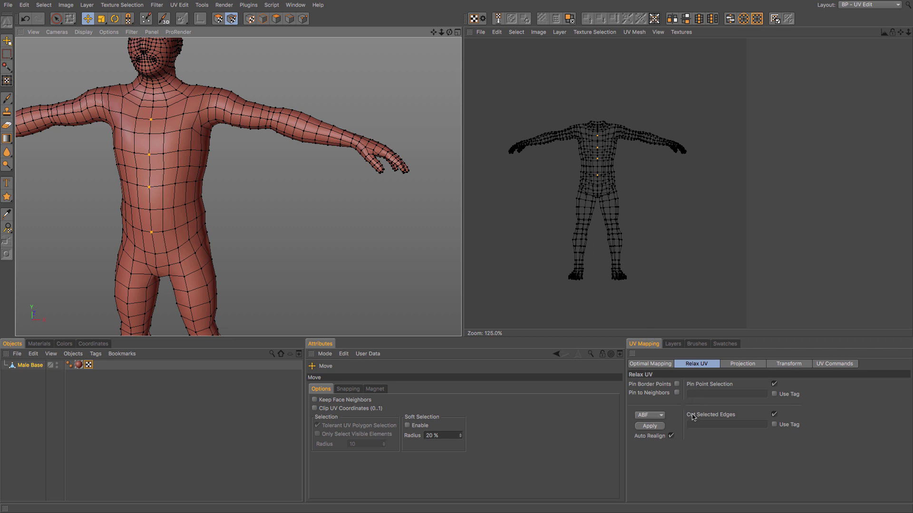
{"action": "left_click", "coordinate": [650, 426]}
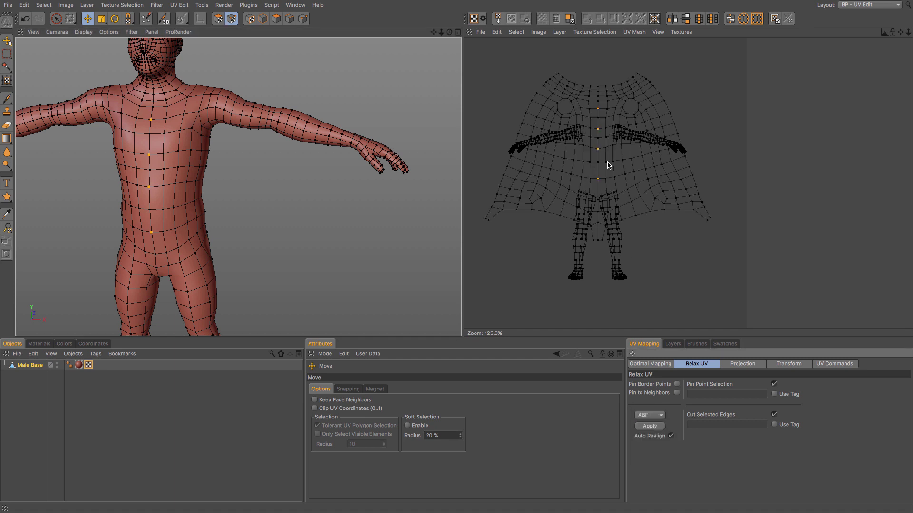
Step: Move the relaxed torso UV island out of the canvas area and place it beside the head's UVs
{"action": "scroll", "coordinate": [608, 165], "scroll_direction": "down", "scroll_amount": 4}
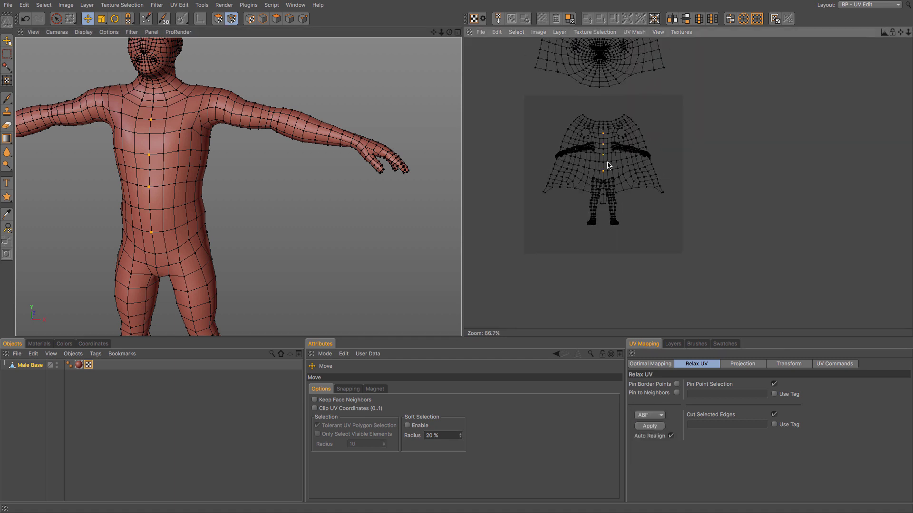
{"action": "left_click", "coordinate": [218, 18]}
{"action": "left_click_drag", "start_coordinate": [613, 177], "coordinate": [738, 75]}
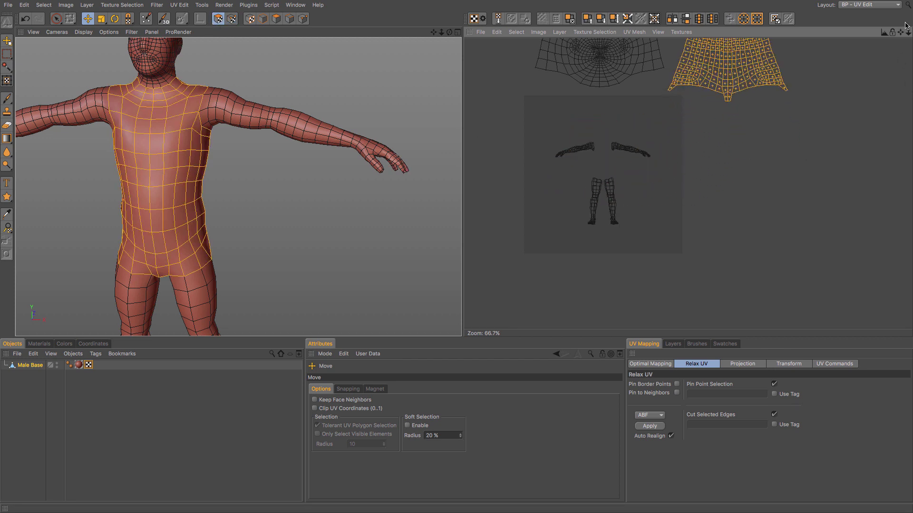
{"action": "left_click_drag", "start_coordinate": [900, 32], "coordinate": [912, 97]}
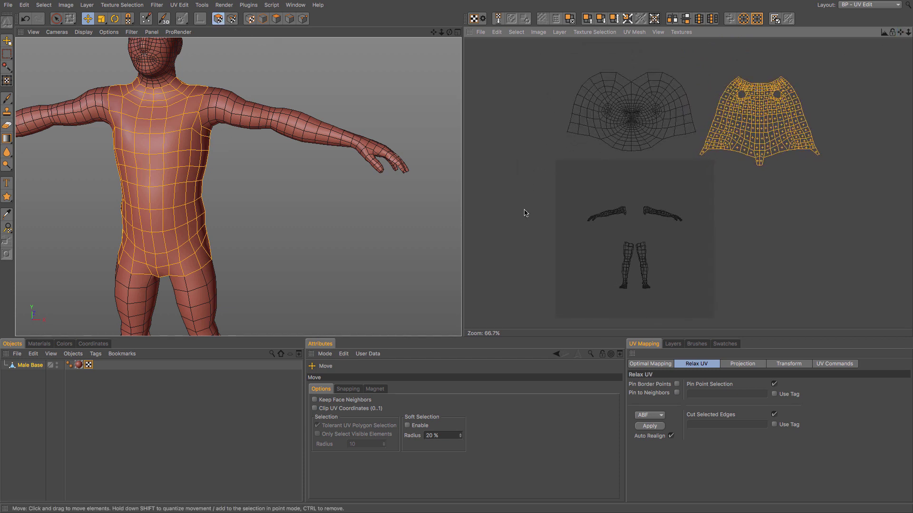
Step: Select all polygons of both arm UV islands with Live Selection
{"action": "key", "text": "9"}
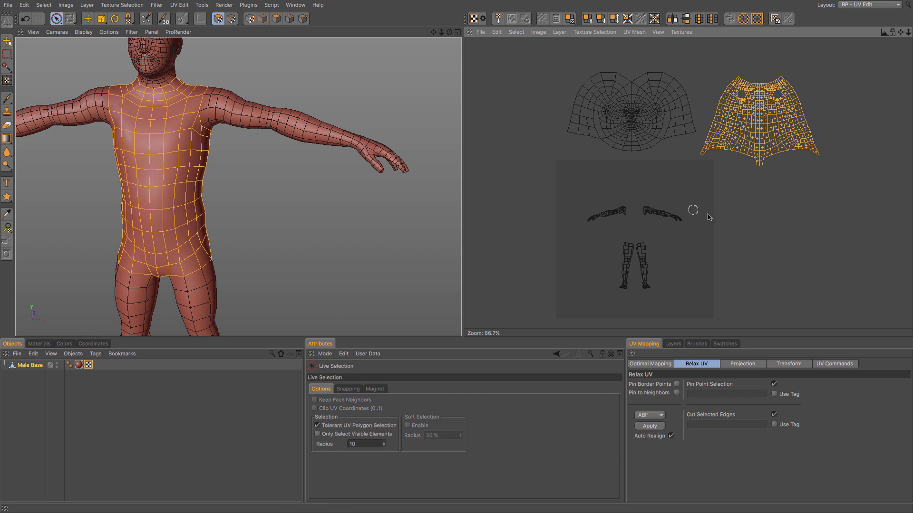
{"action": "left_click_drag", "start_coordinate": [627, 211], "coordinate": [586, 224]}
{"action": "left_click_drag", "start_coordinate": [638, 211], "coordinate": [686, 222]}
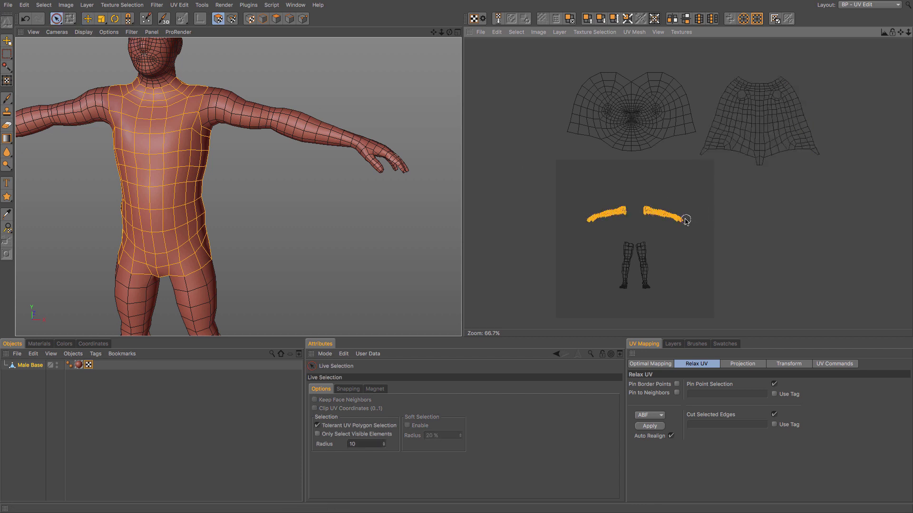
{"action": "scroll", "coordinate": [644, 230], "scroll_direction": "up", "scroll_amount": 5}
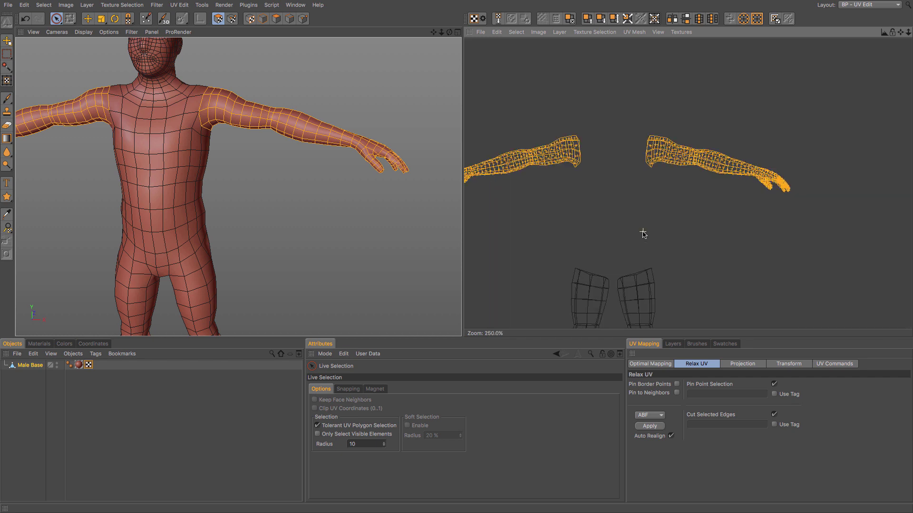
{"action": "scroll", "coordinate": [594, 208], "scroll_direction": "down", "scroll_amount": 2}
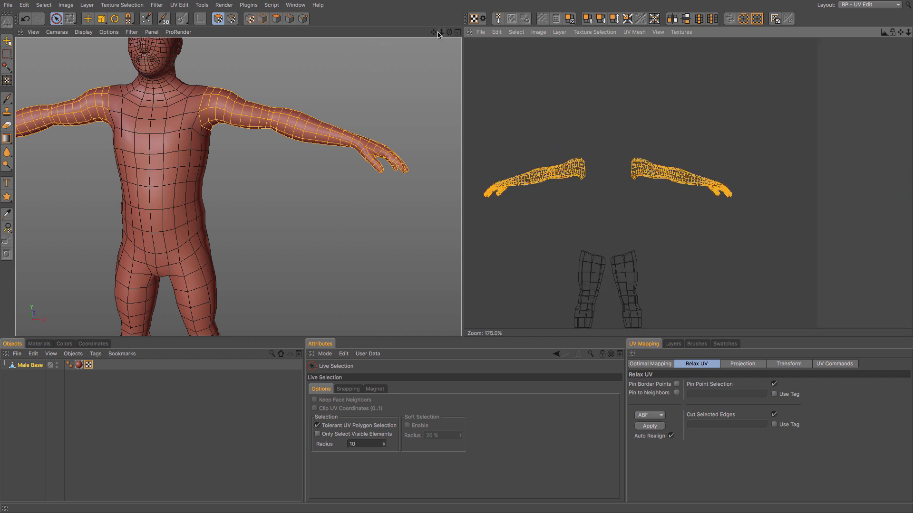
Step: In edge mode, use Loop Selection to replace the torso seams with only the edge loops around both shoulders
{"action": "left_click_drag", "start_coordinate": [433, 32], "coordinate": [606, 43]}
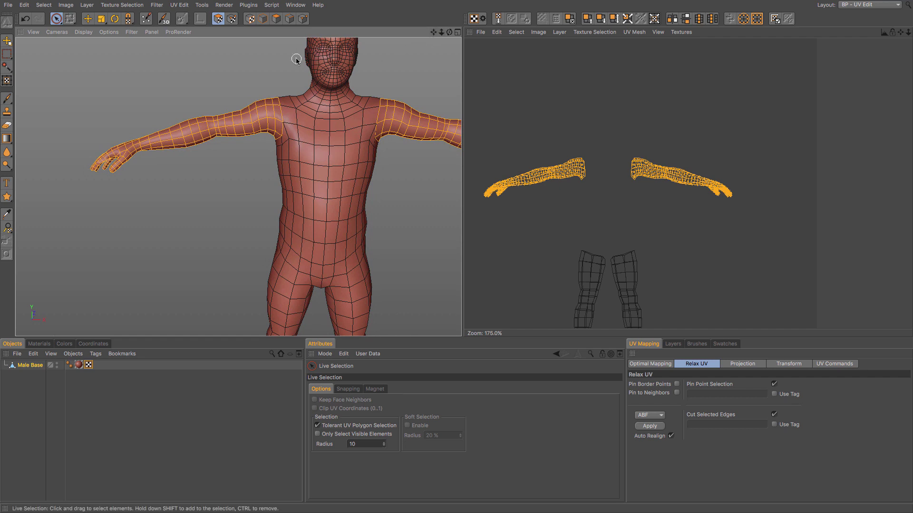
{"action": "left_click", "coordinate": [288, 18]}
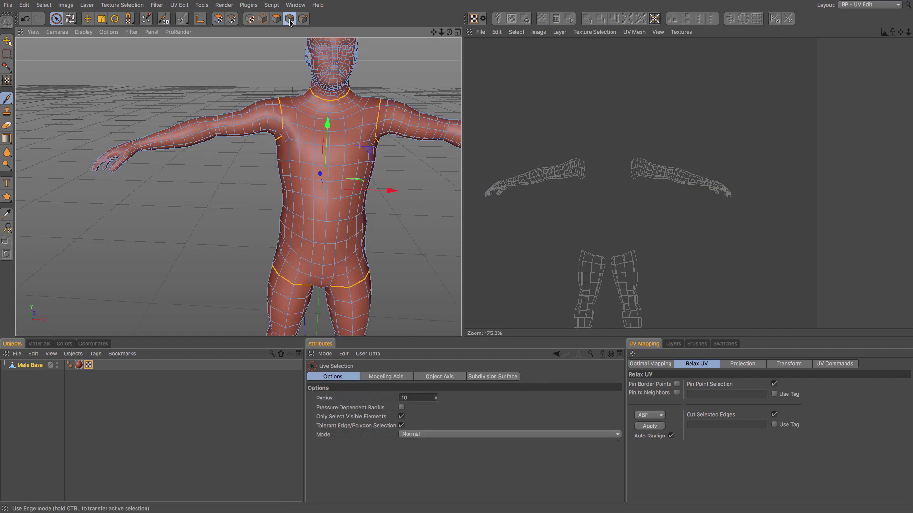
{"action": "right_click", "coordinate": [294, 107]}
{"action": "left_click", "coordinate": [324, 129]}
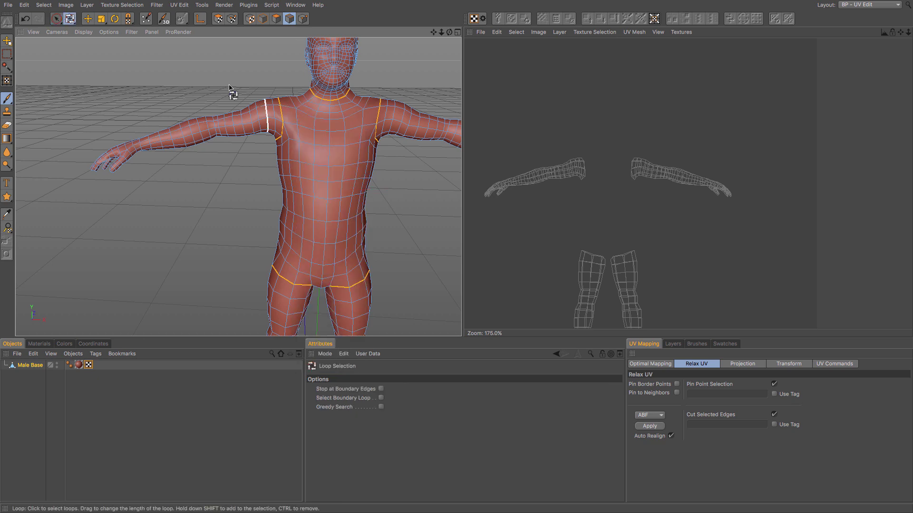
{"action": "left_click", "coordinate": [284, 121]}
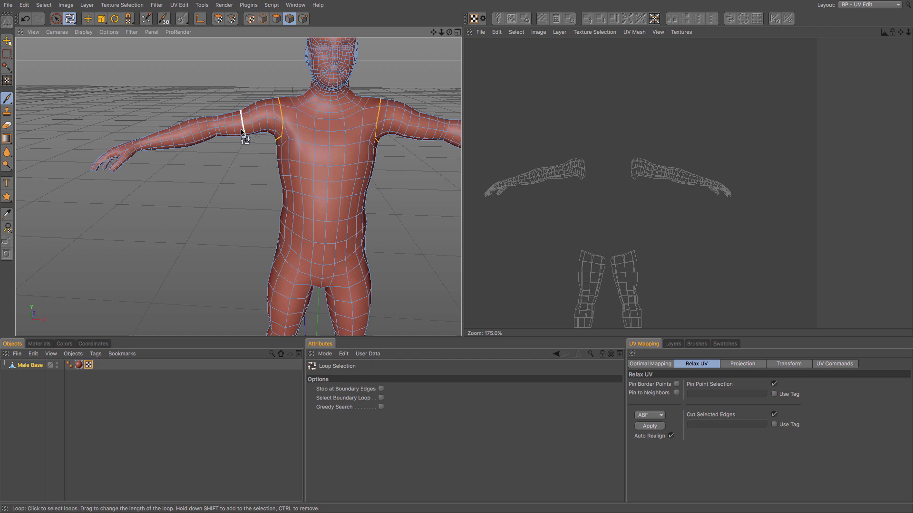
Step: Add the edge line along the underside of the right arm, from the shoulder loop to the hand, to the seam selection
{"action": "left_click_drag", "start_coordinate": [217, 132], "coordinate": [366, 112], "text": "alt"}
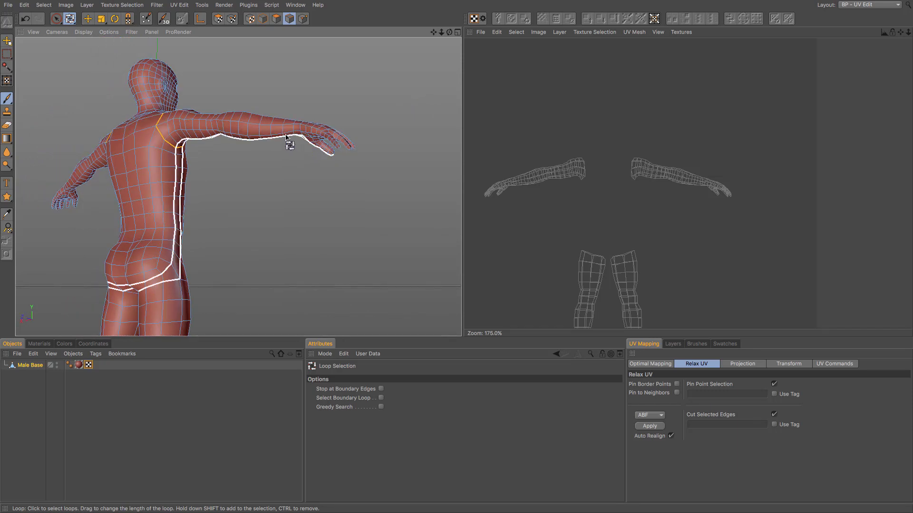
{"action": "left_click_drag", "start_coordinate": [291, 143], "coordinate": [276, 122], "text": "alt"}
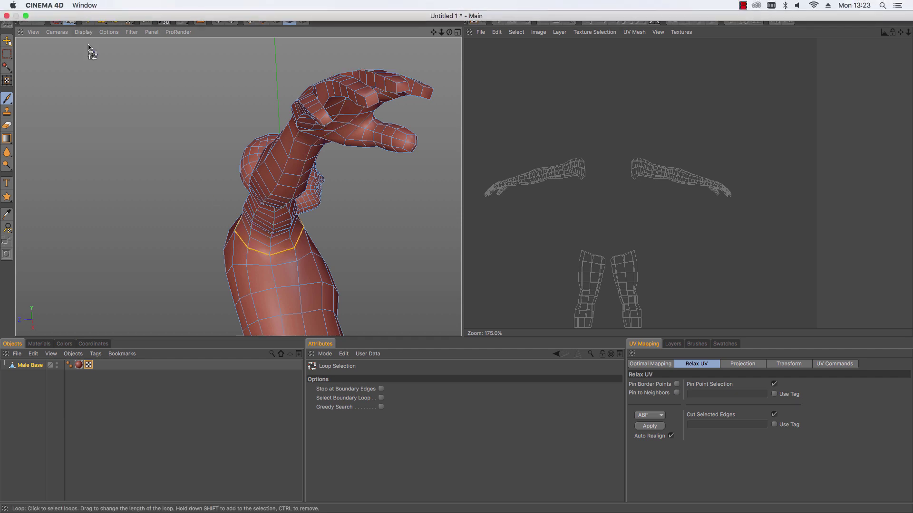
{"action": "left_click", "coordinate": [86, 20]}
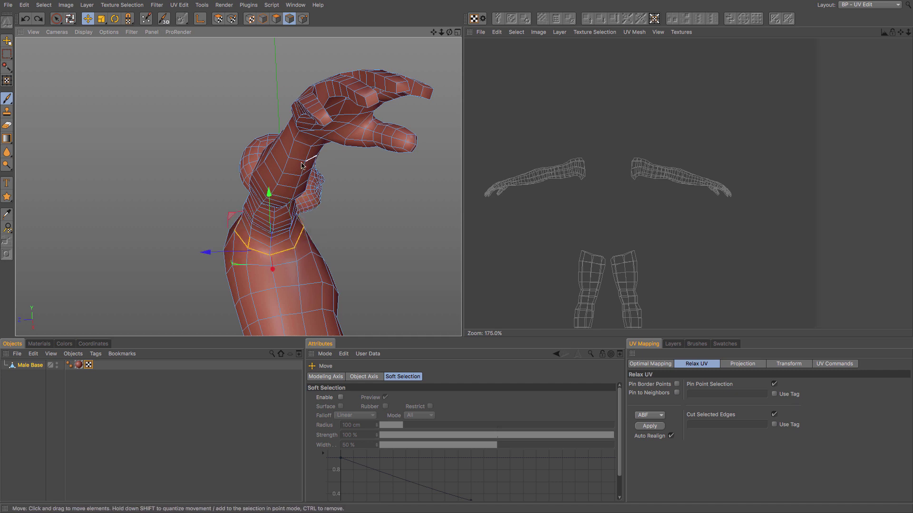
{"action": "left_click_drag", "start_coordinate": [278, 164], "coordinate": [334, 156], "text": "alt"}
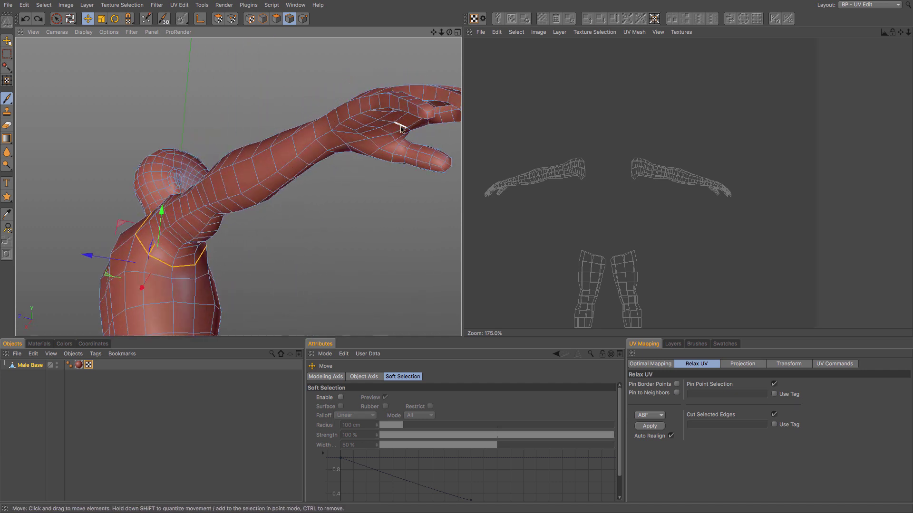
{"action": "left_click", "coordinate": [423, 119], "text": "ctrl+shift"}
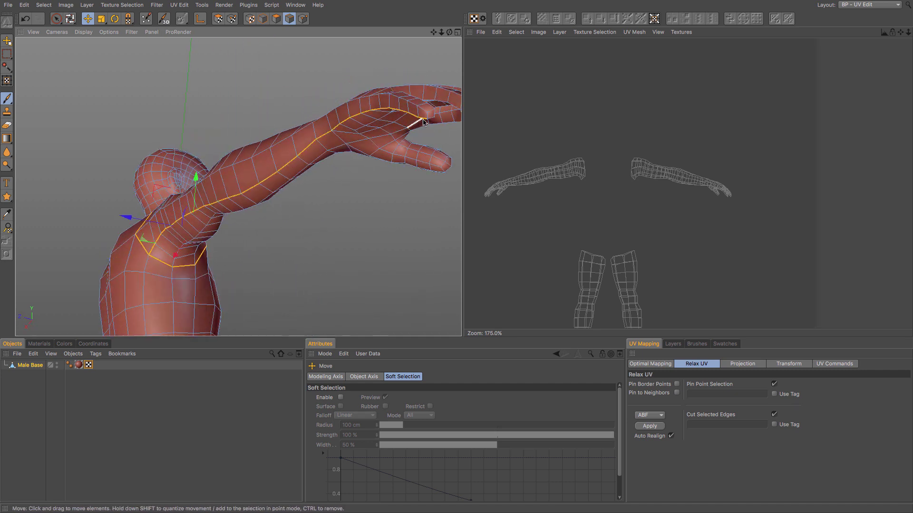
Step: Add the edges along the right hand's little and ring fingers, including the gaps between them, to the seam selection
{"action": "left_click_drag", "start_coordinate": [389, 126], "coordinate": [281, 118], "text": "alt"}
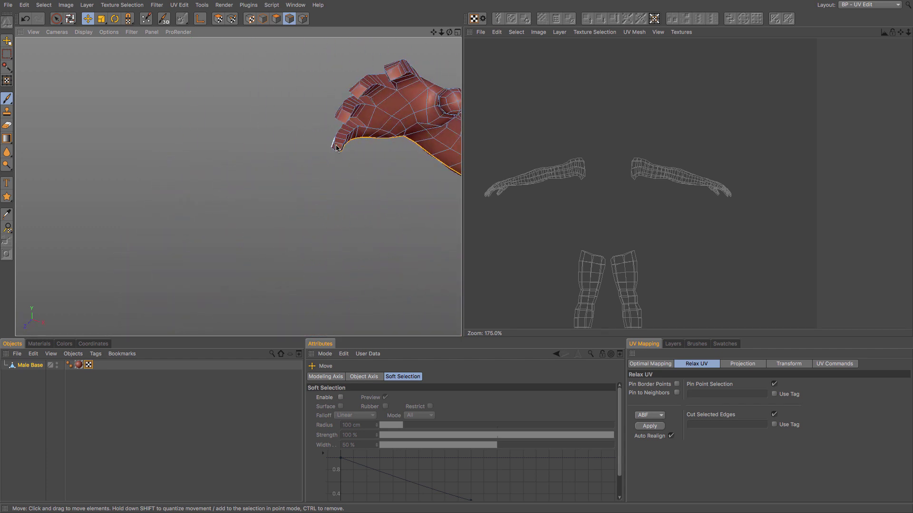
{"action": "double_click", "coordinate": [362, 127], "text": "shift"}
{"action": "left_click_drag", "start_coordinate": [373, 126], "coordinate": [386, 101], "text": "alt"}
{"action": "left_click", "coordinate": [384, 93], "text": "shift"}
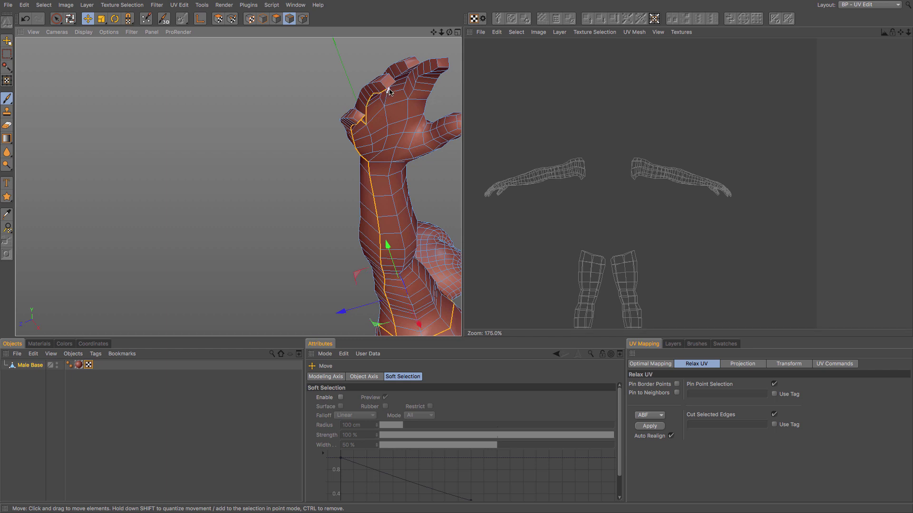
{"action": "left_click", "coordinate": [389, 88], "text": "shift"}
{"action": "left_click", "coordinate": [407, 72], "text": "shift"}
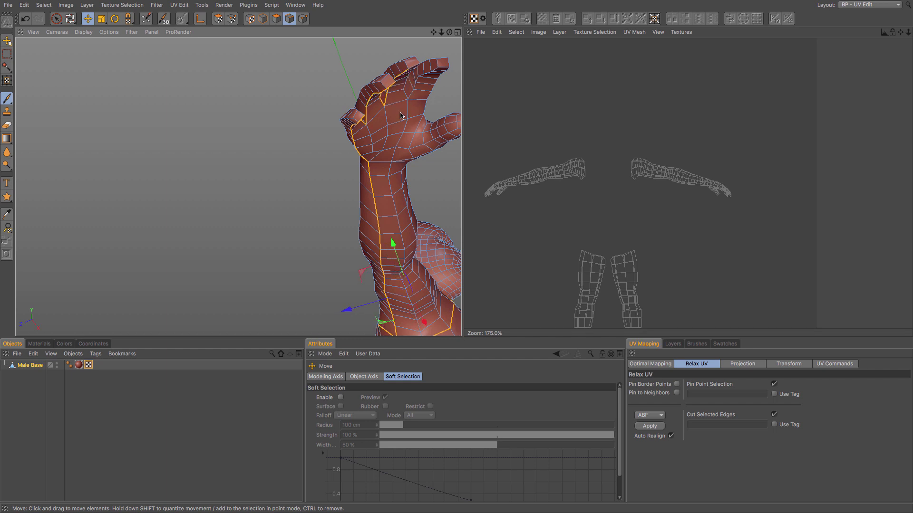
Step: Add the edges around the right hand's middle and index fingers and across the fingertips to the seam selection
{"action": "left_click_drag", "start_coordinate": [400, 115], "coordinate": [383, 111], "text": "alt"}
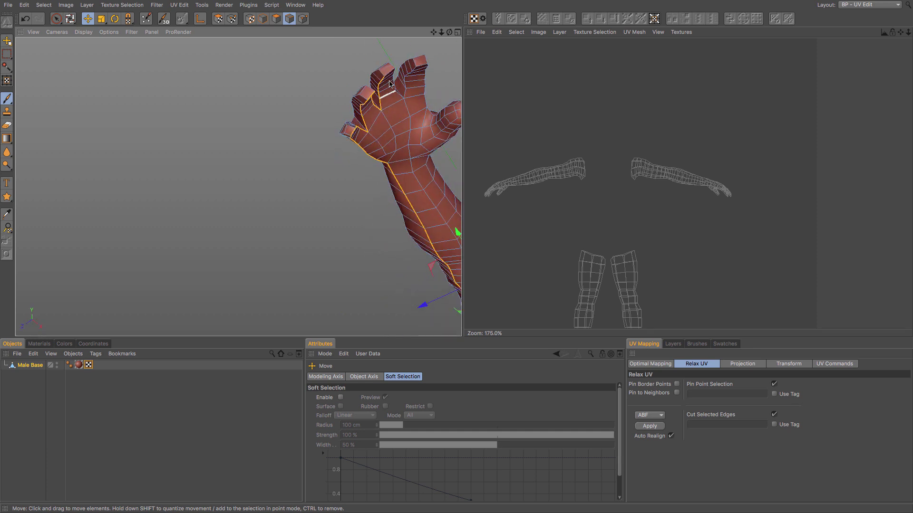
{"action": "double_click", "coordinate": [421, 66], "text": "shift"}
{"action": "left_click_drag", "start_coordinate": [402, 85], "coordinate": [356, 107], "text": "alt"}
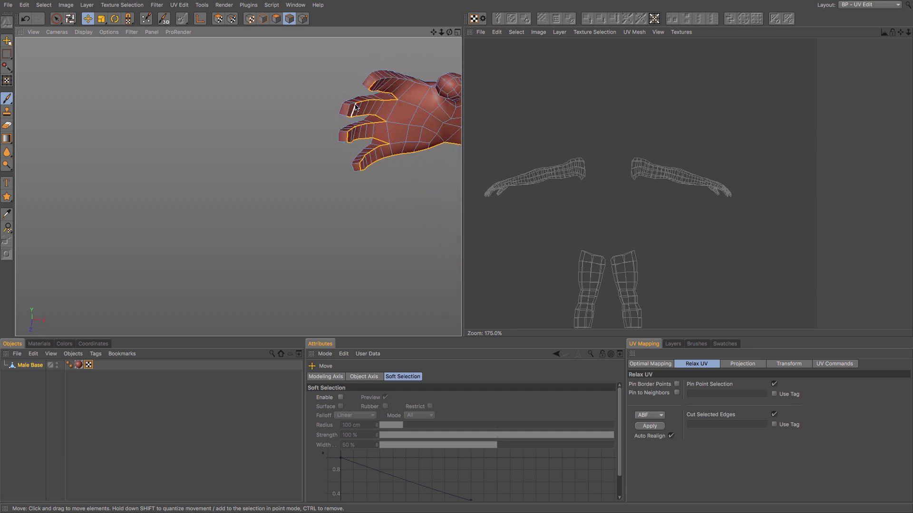
{"action": "key", "text": "super+z"}
{"action": "left_click", "coordinate": [349, 108], "text": "shift"}
{"action": "left_click_drag", "start_coordinate": [388, 119], "coordinate": [398, 102], "text": "alt"}
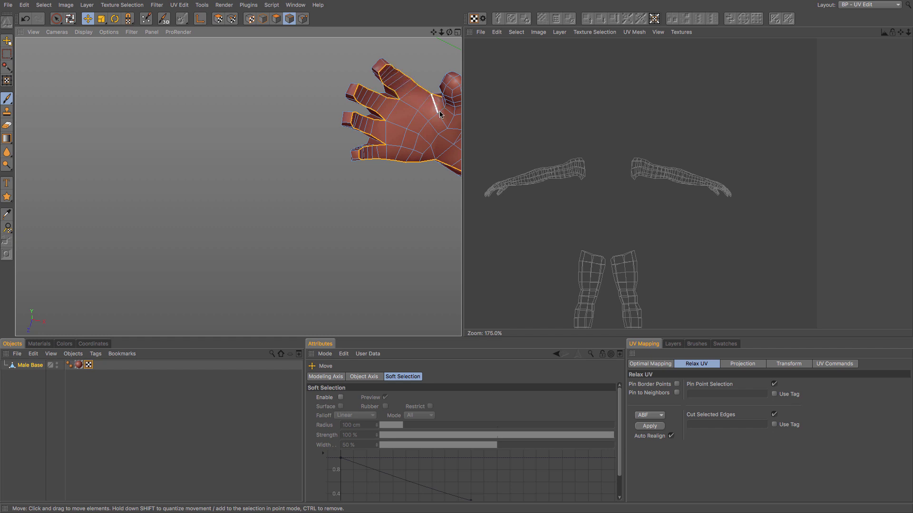
Step: Continue the right hand's seam selection from the index finger through the thumb web and around the thumb
{"action": "left_click_drag", "start_coordinate": [444, 103], "coordinate": [447, 192], "text": "alt"}
{"action": "left_click_drag", "start_coordinate": [436, 32], "coordinate": [314, 46]}
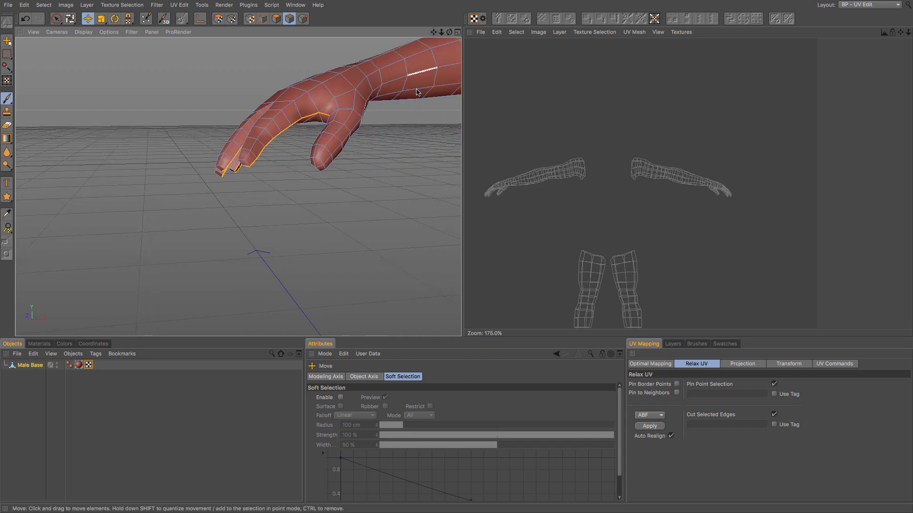
{"action": "left_click", "coordinate": [325, 105], "text": "shift"}
{"action": "left_click", "coordinate": [337, 105], "text": "shift"}
{"action": "left_click", "coordinate": [326, 135], "text": "shift"}
{"action": "left_click", "coordinate": [316, 151], "text": "shift"}
{"action": "left_click", "coordinate": [317, 153], "text": "shift"}
{"action": "left_click_drag", "start_coordinate": [326, 157], "coordinate": [360, 61]}
{"action": "key", "text": "super+z"}
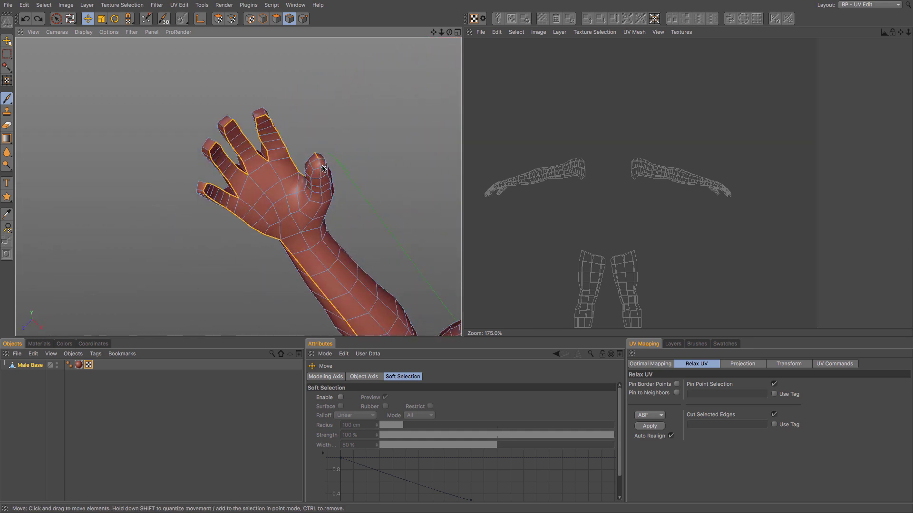
{"action": "left_click", "coordinate": [325, 166], "text": "shift"}
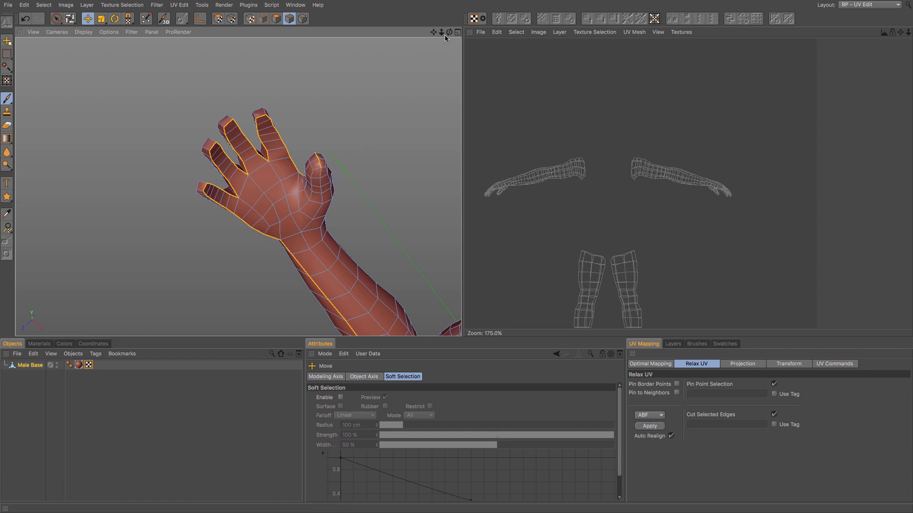
{"action": "left_click_drag", "start_coordinate": [449, 32], "coordinate": [255, 82]}
{"action": "left_click_drag", "start_coordinate": [535, 41], "coordinate": [554, 44]}
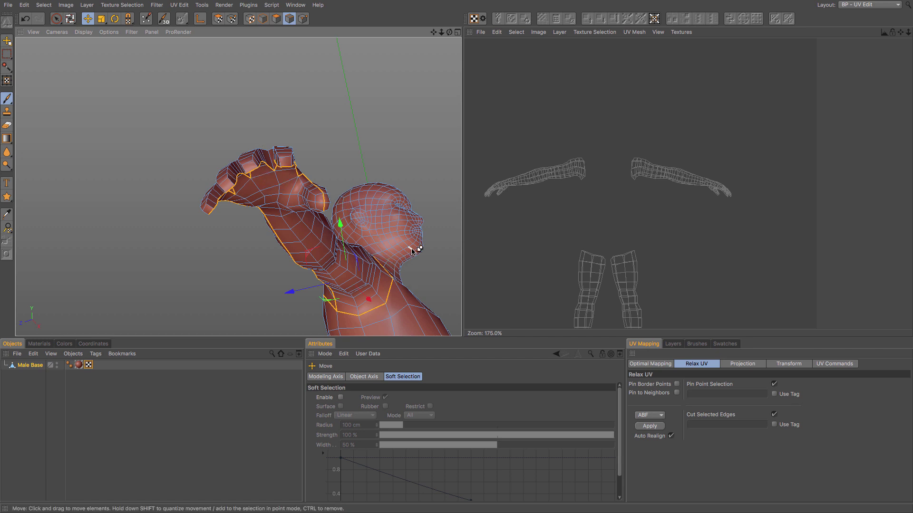
Step: Add the matching edge line along the underside of the left arm, from the shoulder loop to the hand
{"action": "left_click_drag", "start_coordinate": [416, 252], "coordinate": [356, 296]}
{"action": "key", "text": "ctrl+z"}
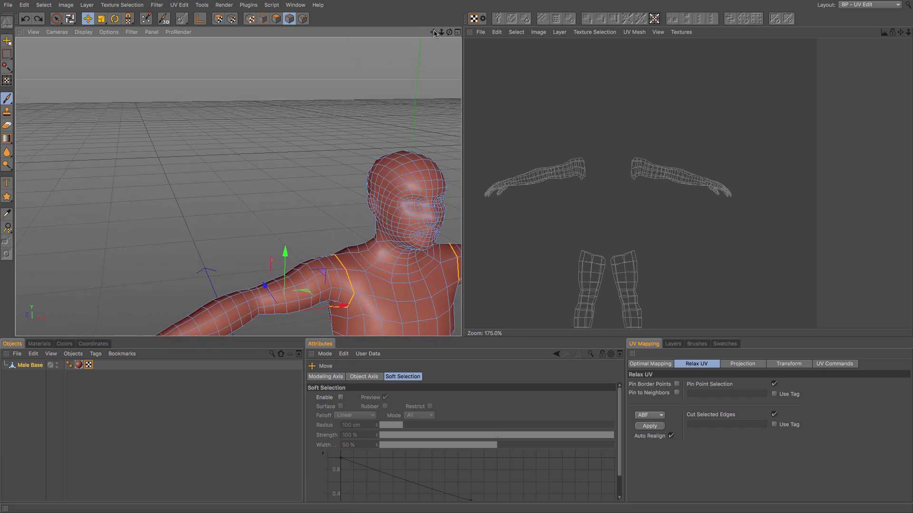
{"action": "left_click_drag", "start_coordinate": [441, 31], "coordinate": [221, 0]}
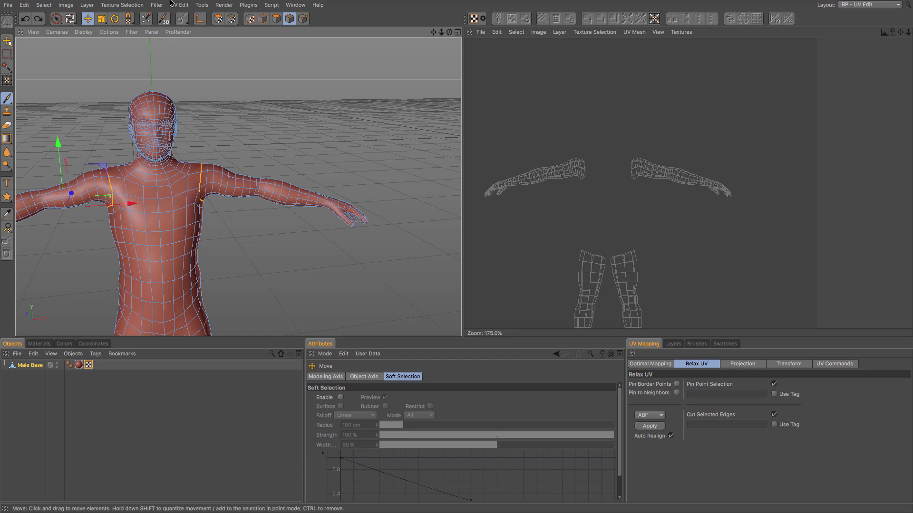
{"action": "left_click_drag", "start_coordinate": [234, 119], "coordinate": [347, 133], "text": "alt"}
{"action": "left_click_drag", "start_coordinate": [93, 182], "coordinate": [133, 172], "text": "alt"}
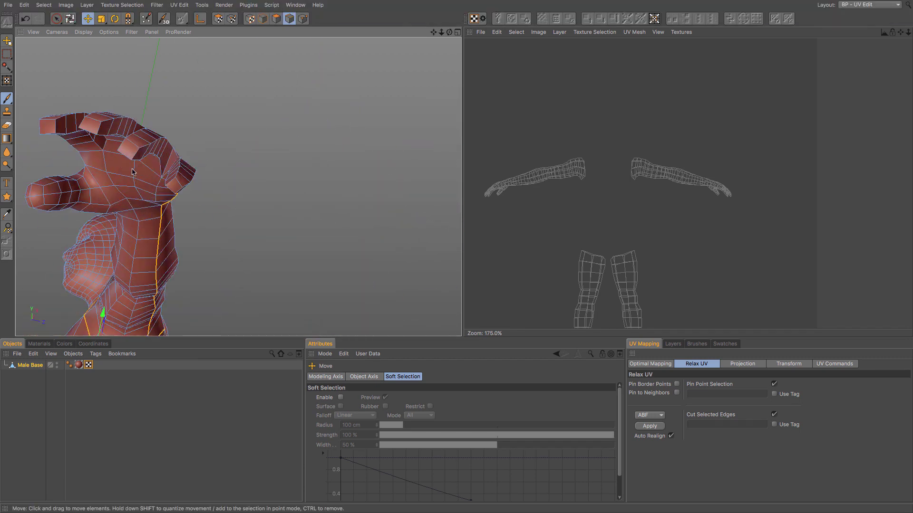
Step: Add the edges around the left hand's fingers and thumb to the seam selection
{"action": "key", "text": "ctrl+shift+z"}
{"action": "key", "text": "ctrl+shift+z"}
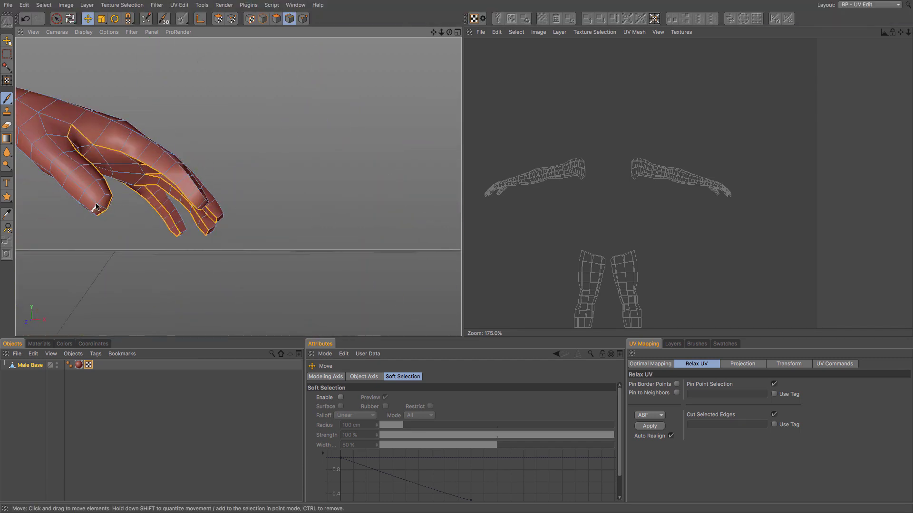
{"action": "left_click_drag", "start_coordinate": [95, 207], "coordinate": [206, 152], "text": "alt"}
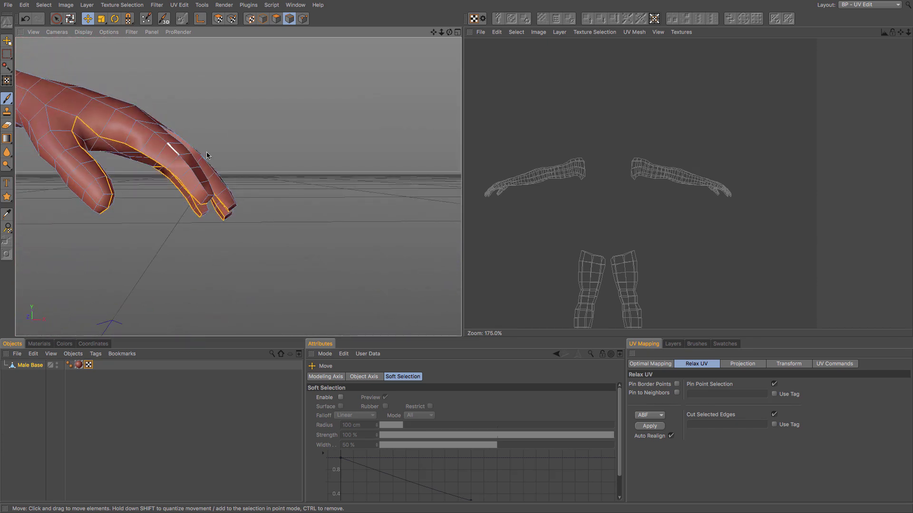
Step: In UV point mode, select the UV points along the middle of both arms as pin points
{"action": "left_click_drag", "start_coordinate": [433, 32], "coordinate": [558, 26]}
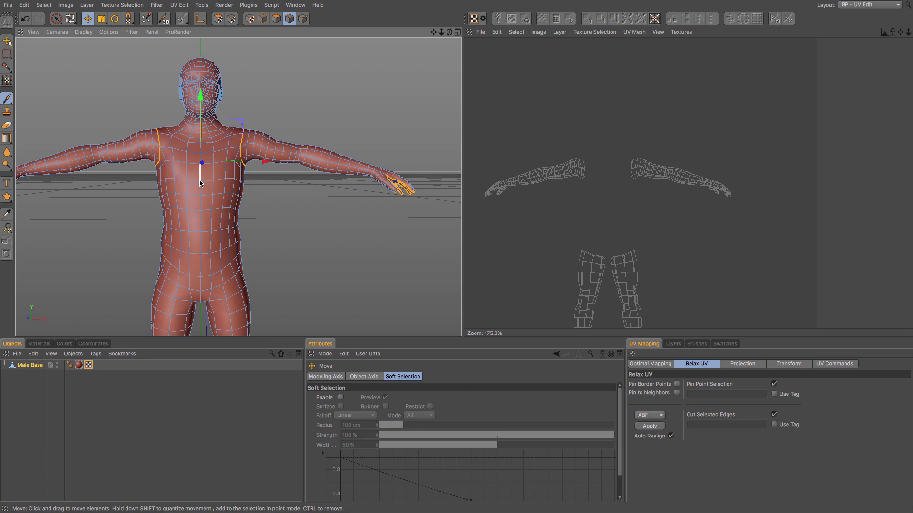
{"action": "left_click", "coordinate": [231, 19]}
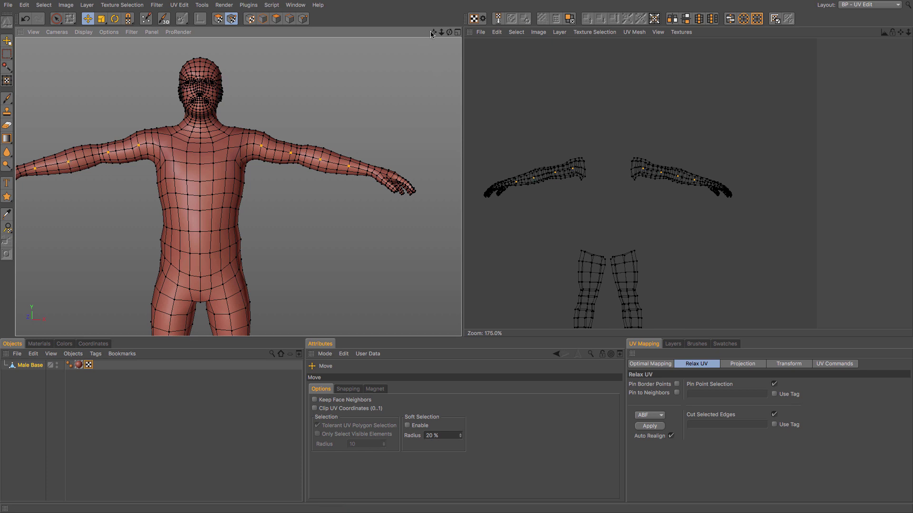
Step: Relax the UVs of both arms with ABF, cutting along the selected edges and pinning the selected UV points
{"action": "left_click_drag", "start_coordinate": [432, 32], "coordinate": [243, 37]}
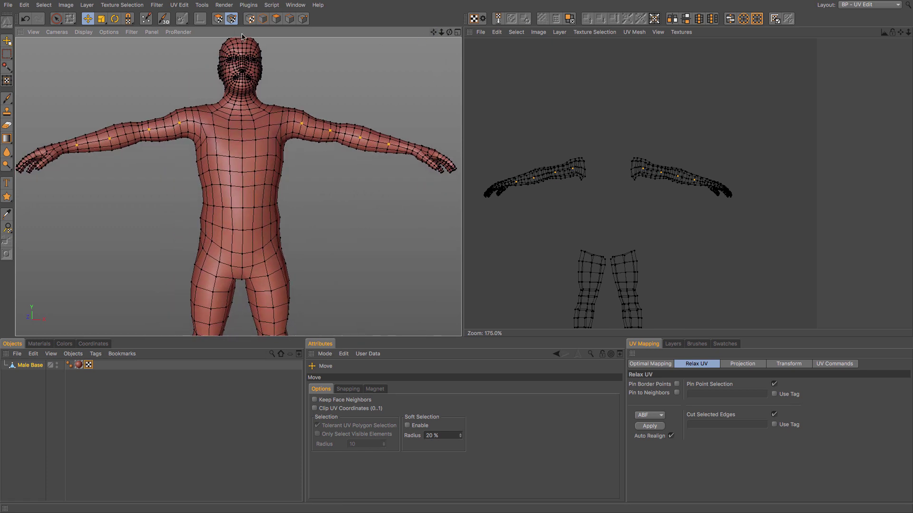
{"action": "left_click", "coordinate": [222, 22]}
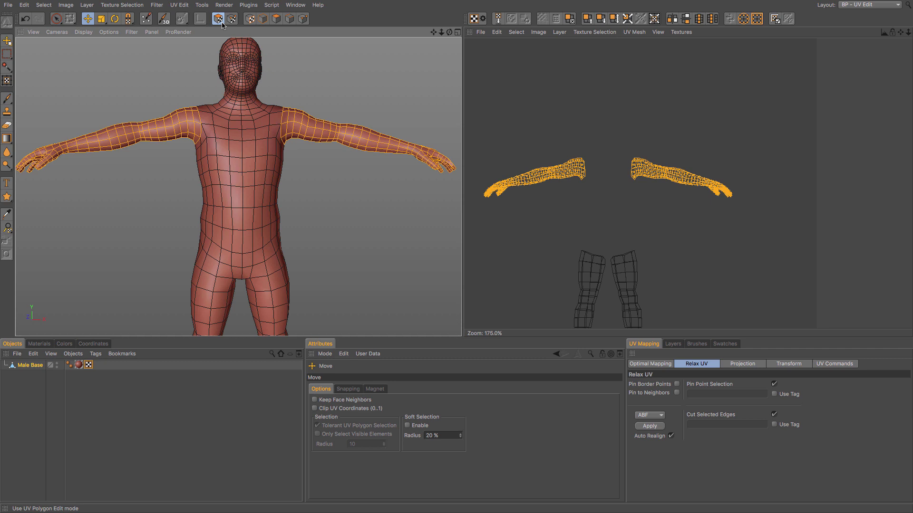
{"action": "left_click", "coordinate": [287, 22]}
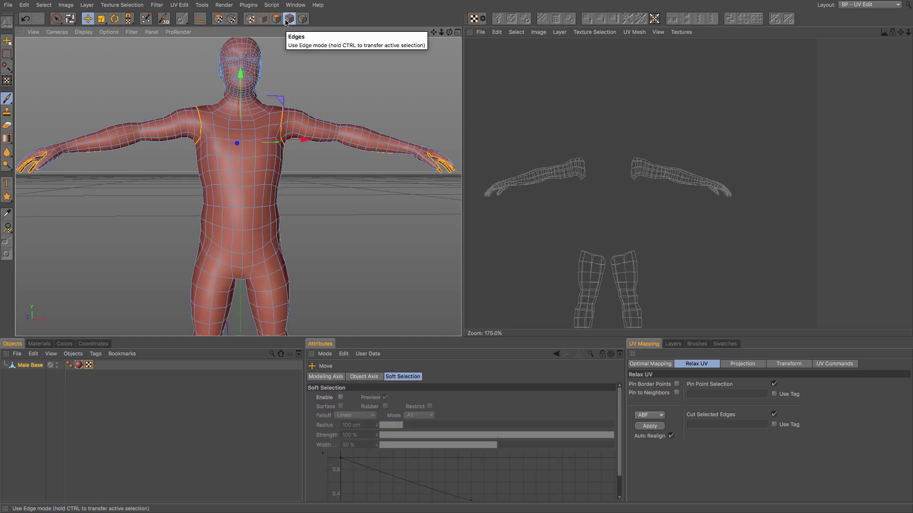
{"action": "left_click", "coordinate": [232, 21]}
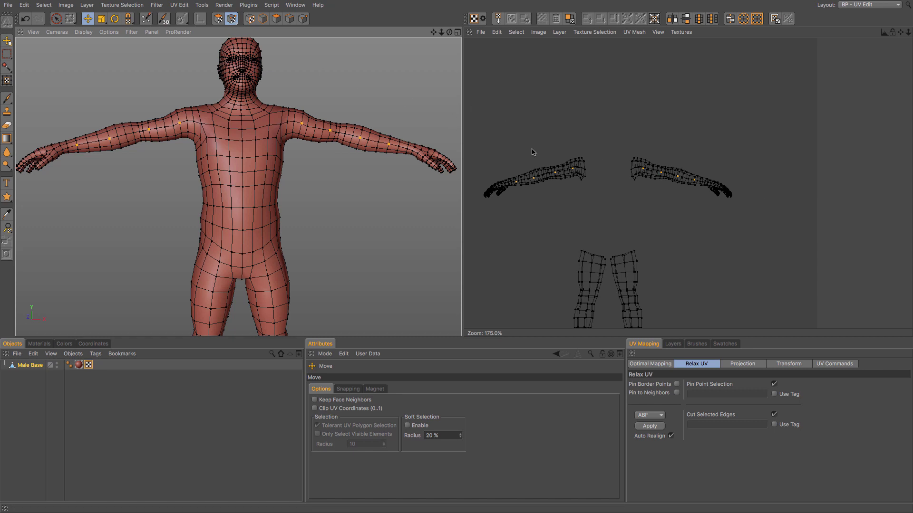
{"action": "left_click", "coordinate": [650, 426]}
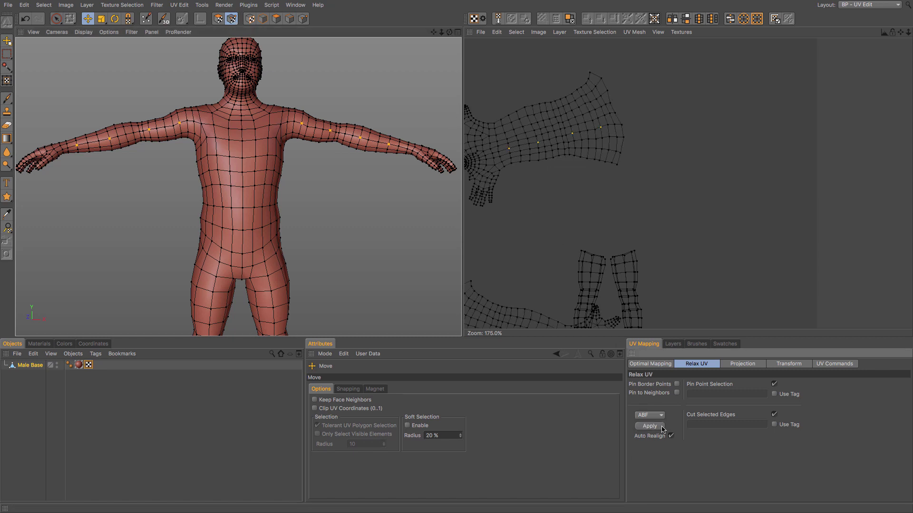
{"action": "scroll", "coordinate": [628, 223], "scroll_direction": "down", "scroll_amount": 2}
{"action": "scroll", "coordinate": [629, 217], "scroll_direction": "down", "scroll_amount": 1}
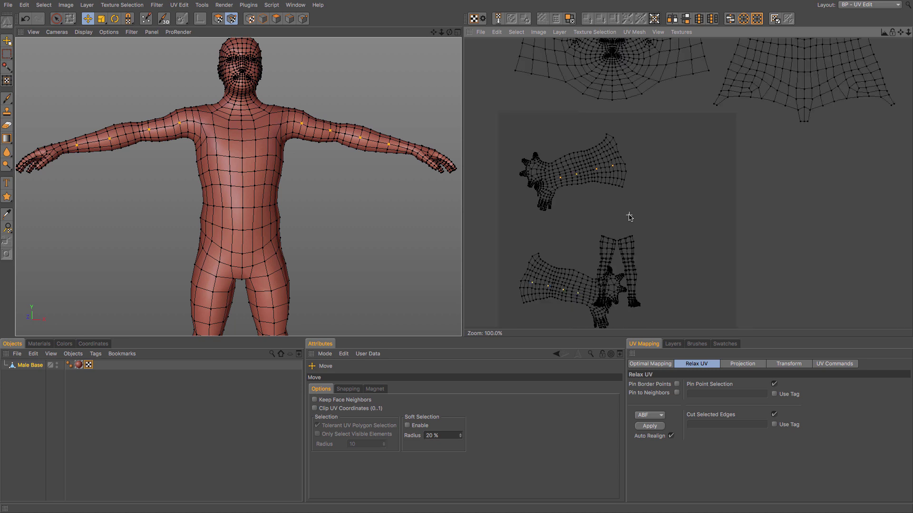
{"action": "scroll", "coordinate": [629, 217], "scroll_direction": "up", "scroll_amount": 10}
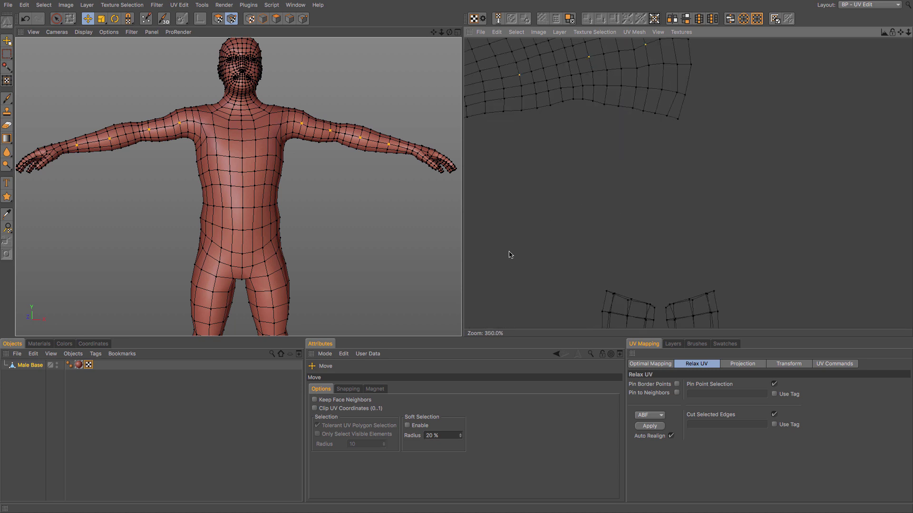
{"action": "middle_click_drag", "start_coordinate": [531, 231], "coordinate": [748, 286], "text": "alt"}
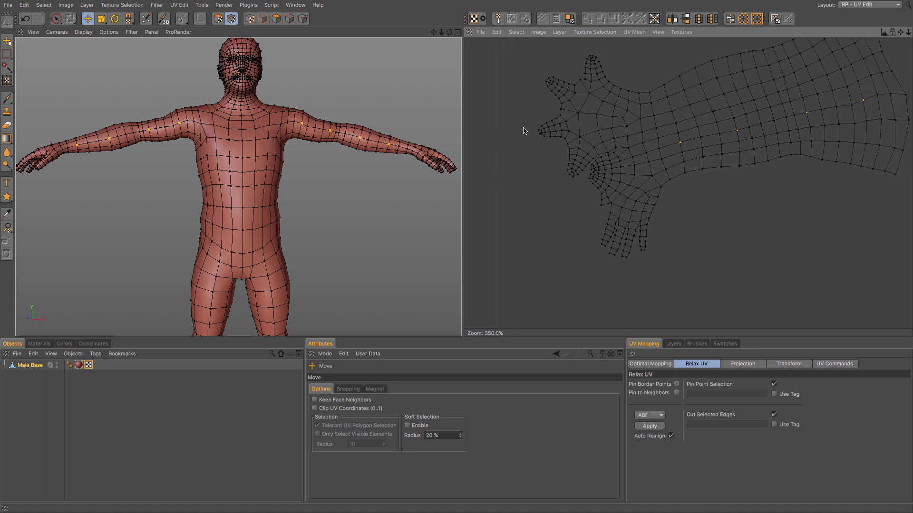
{"action": "scroll", "coordinate": [669, 195], "scroll_direction": "down", "scroll_amount": 7}
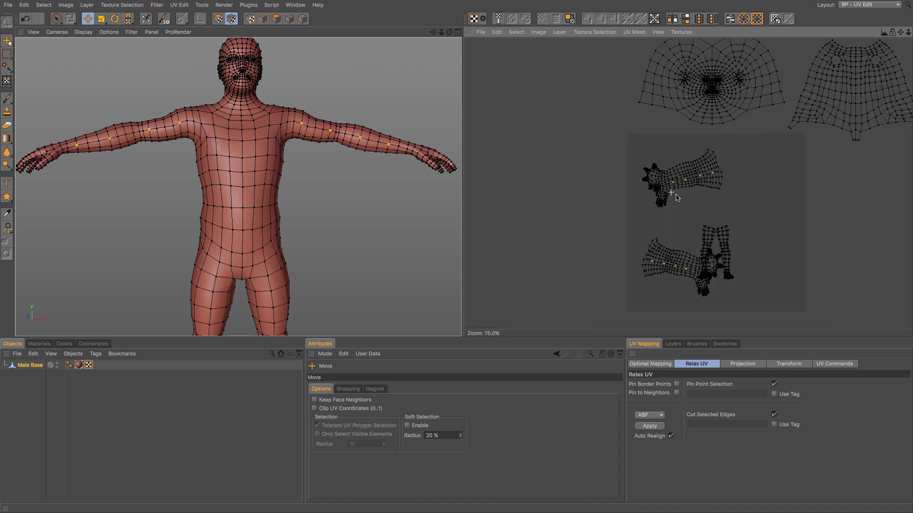
Step: In UV polygon mode, move each relaxed arm island separately out of the texture area to the empty space beside it
{"action": "middle_click_drag", "start_coordinate": [669, 195], "coordinate": [526, 159]}
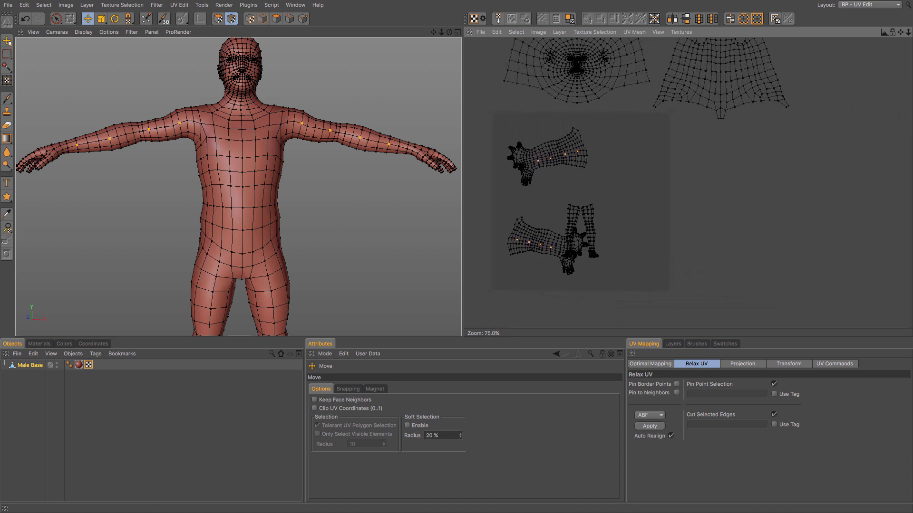
{"action": "left_click", "coordinate": [277, 18]}
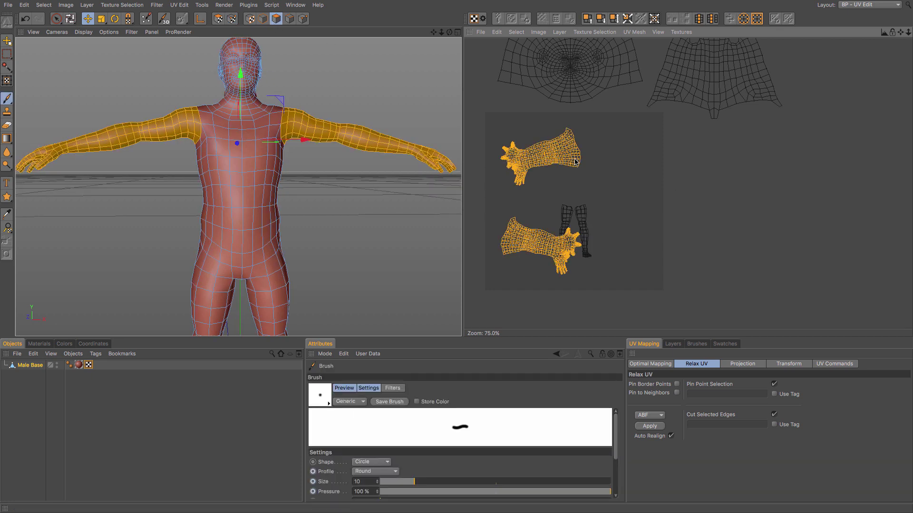
{"action": "left_click", "coordinate": [87, 18]}
{"action": "left_click", "coordinate": [217, 19]}
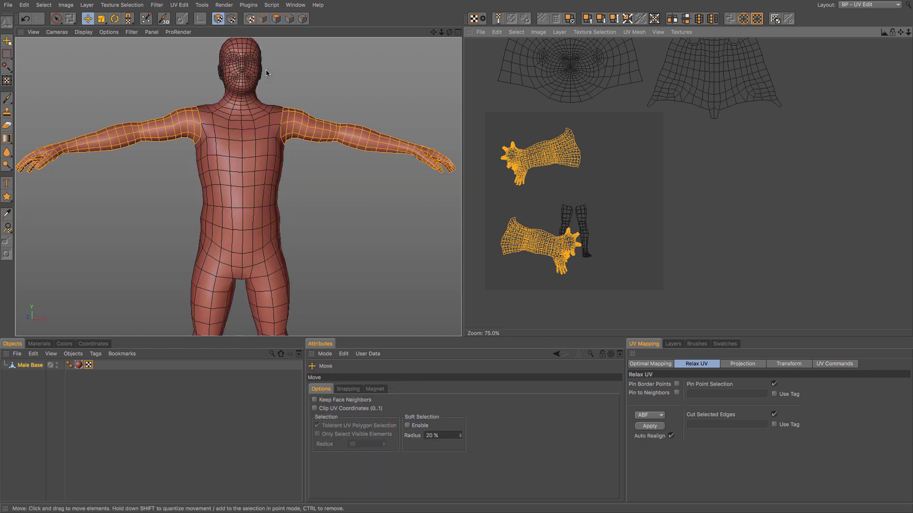
{"action": "left_click", "coordinate": [636, 227]}
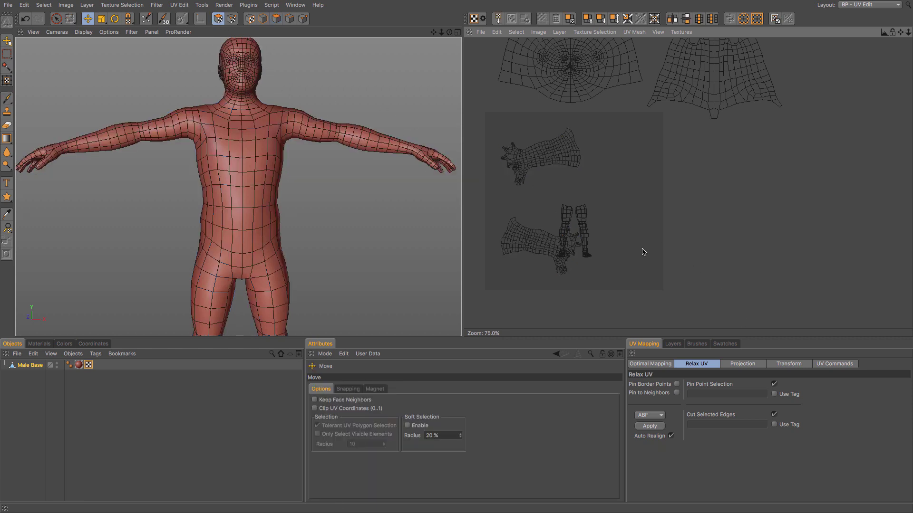
{"action": "double_click", "coordinate": [573, 170]}
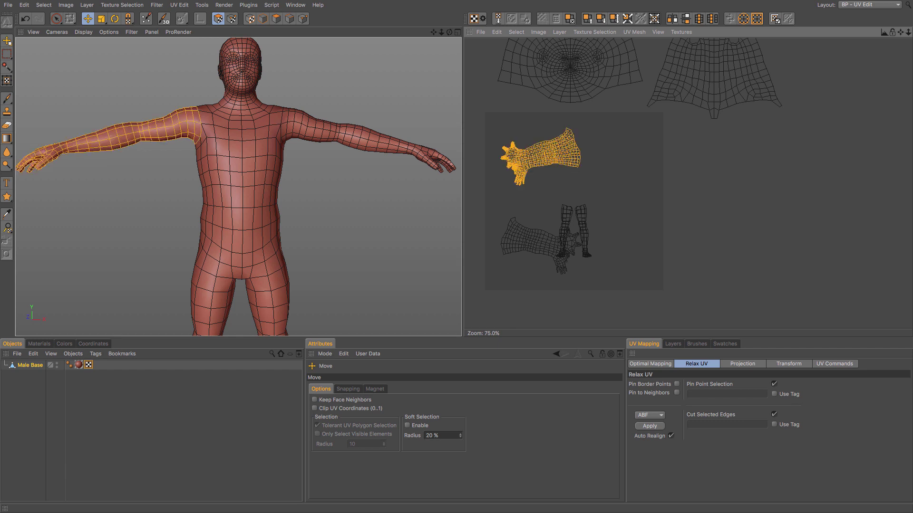
{"action": "left_click_drag", "start_coordinate": [547, 157], "coordinate": [728, 141]}
{"action": "double_click", "coordinate": [532, 248]}
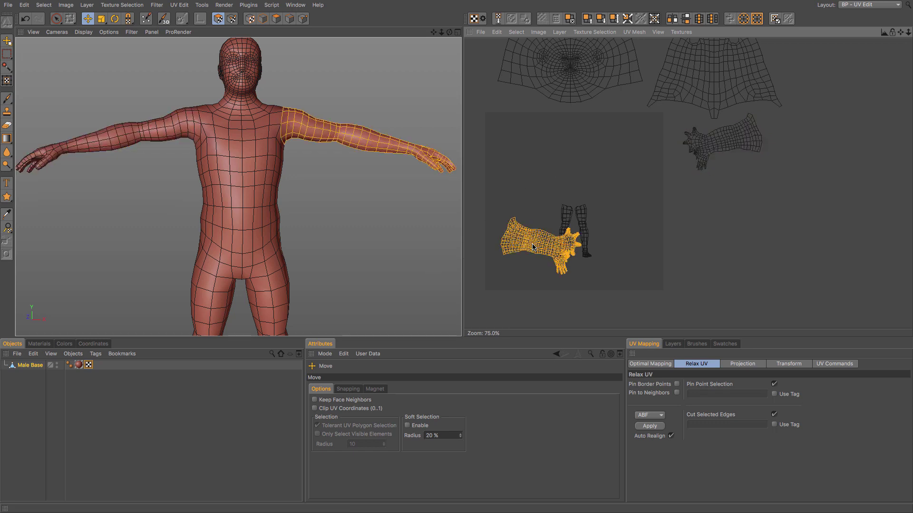
{"action": "left_click_drag", "start_coordinate": [534, 248], "coordinate": [744, 190]}
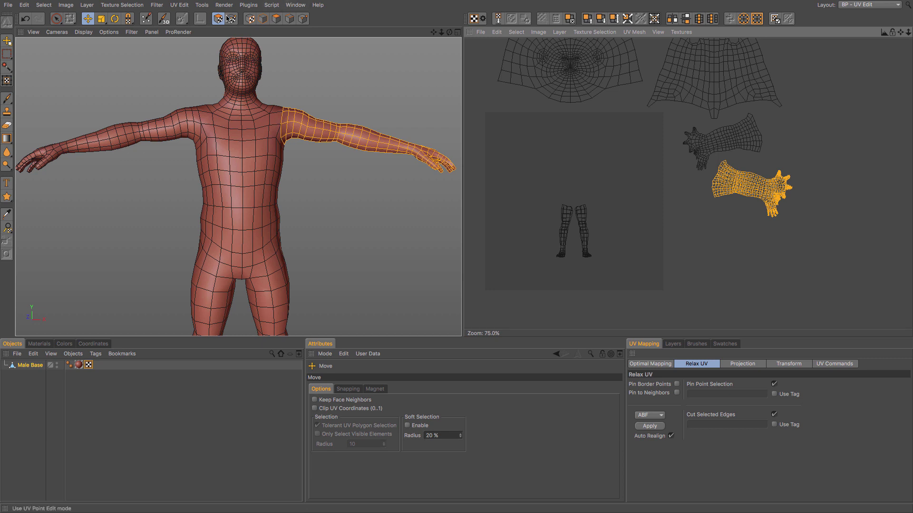
Step: Select the UV polygons of both legs with Live Selection and add edge loops around the tops of both thighs with Loop Selection
{"action": "left_click", "coordinate": [56, 19]}
{"action": "mouse_move", "coordinate": [560, 212]}
{"action": "left_mouse_down"}
{"action": "mouse_move", "coordinate": [582, 214]}
{"action": "mouse_move", "coordinate": [549, 223]}
{"action": "mouse_move", "coordinate": [600, 240]}
{"action": "mouse_move", "coordinate": [557, 259]}
{"action": "mouse_move", "coordinate": [583, 248]}
{"action": "left_mouse_up"}
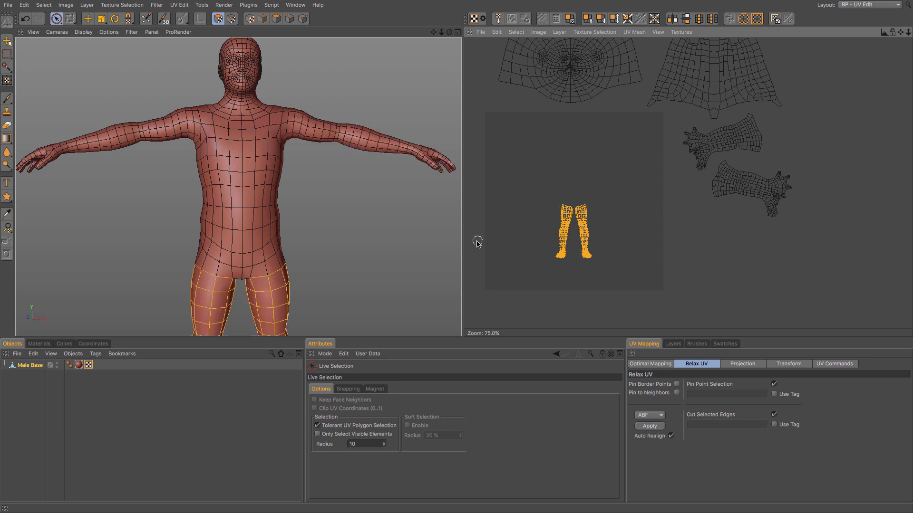
{"action": "left_click", "coordinate": [288, 20]}
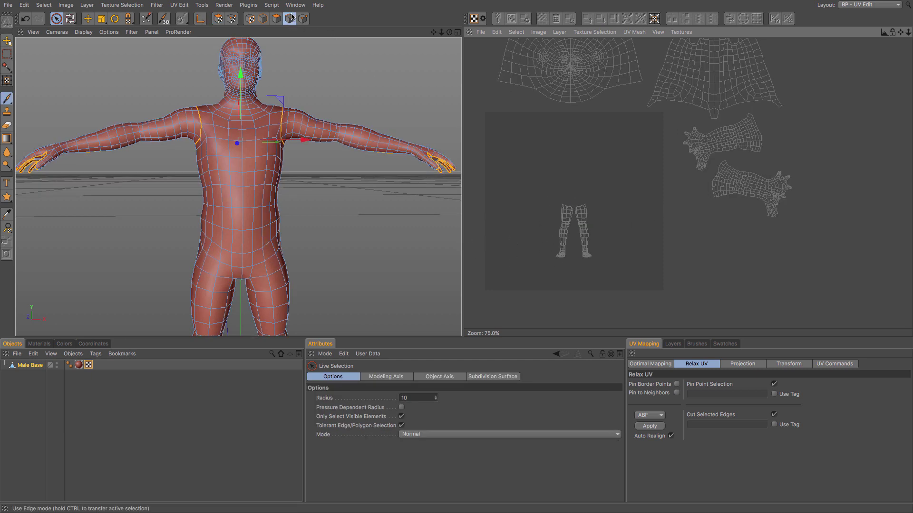
{"action": "key", "text": "u"}
{"action": "key", "text": "Escape"}
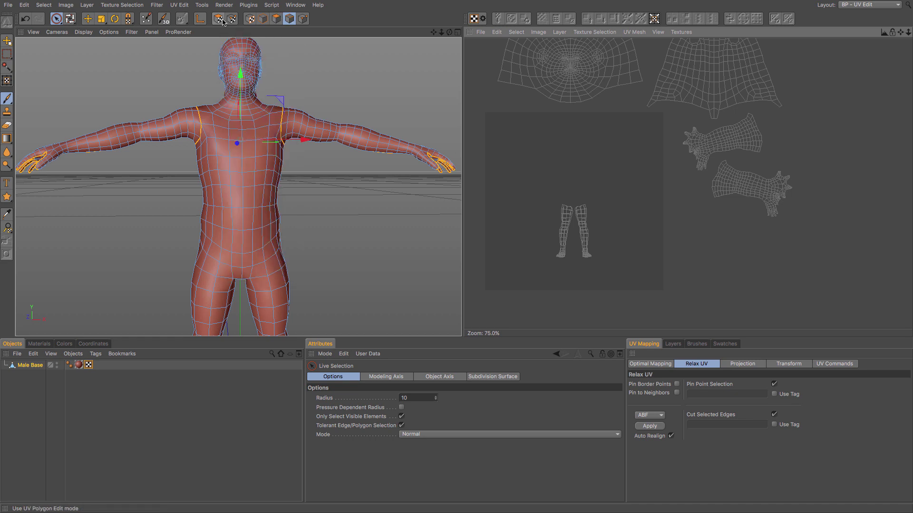
{"action": "key", "text": "l"}
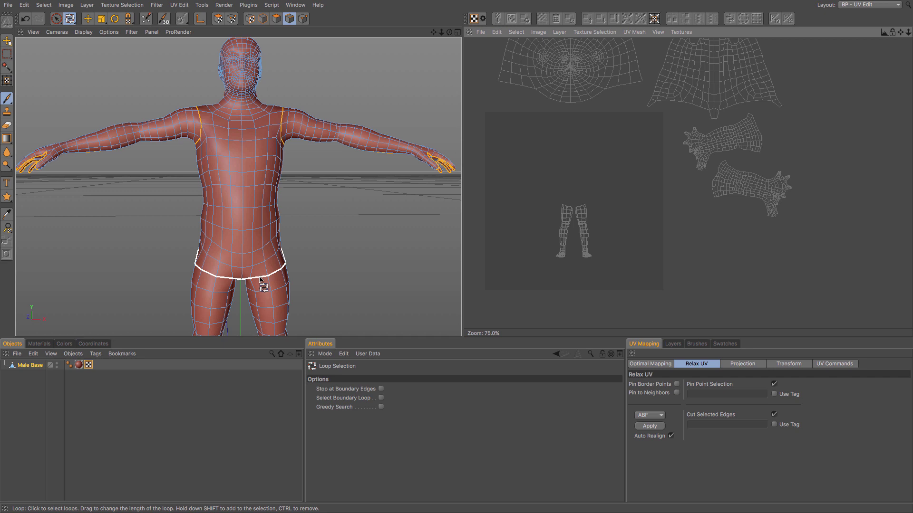
{"action": "mouse_move", "coordinate": [261, 282]}
{"action": "left_mouse_down", "text": "alt"}
{"action": "mouse_move", "coordinate": [276, 235]}
{"action": "mouse_move", "coordinate": [261, 273]}
{"action": "left_mouse_up", "text": "alt"}
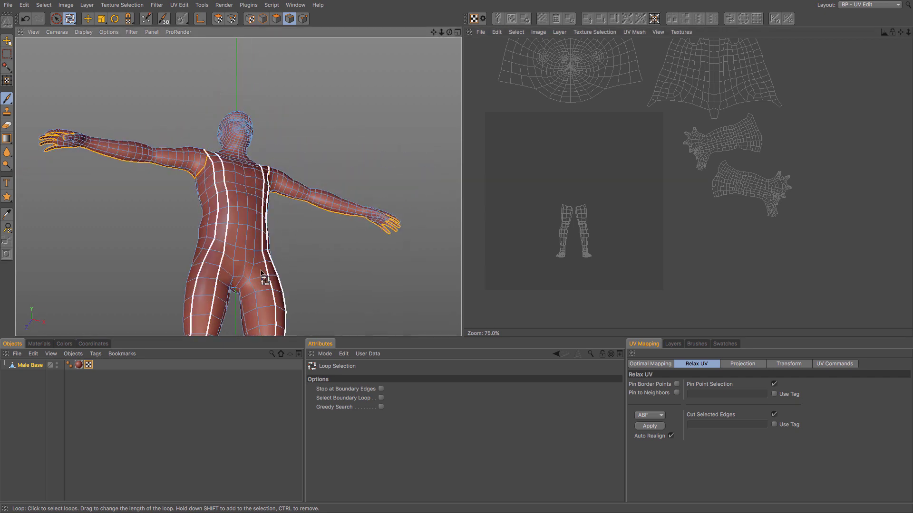
{"action": "left_click", "coordinate": [243, 291]}
{"action": "left_click_drag", "start_coordinate": [240, 268], "coordinate": [406, 273], "text": "alt"}
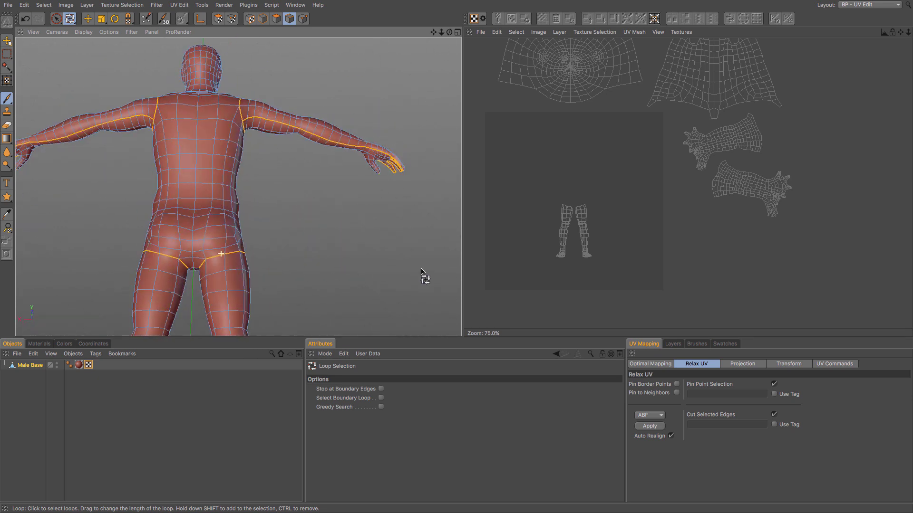
{"action": "left_click_drag", "start_coordinate": [368, 126], "coordinate": [369, 129], "text": "alt"}
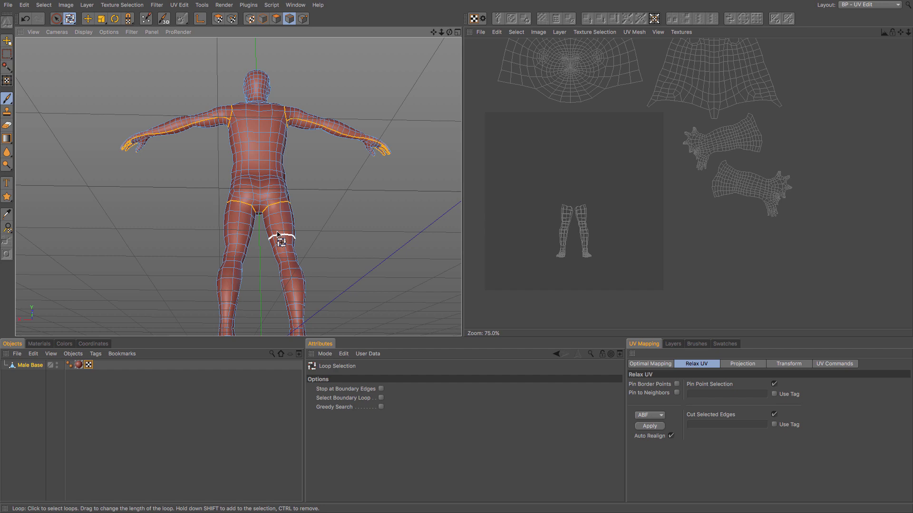
Step: Select the seam edges around the right foot's sole, from the toes to the heel
{"action": "left_click_drag", "start_coordinate": [280, 240], "coordinate": [447, 295], "text": "alt"}
{"action": "left_click_drag", "start_coordinate": [433, 32], "coordinate": [430, 0]}
{"action": "scroll", "coordinate": [305, 177], "scroll_direction": "up", "scroll_amount": 5}
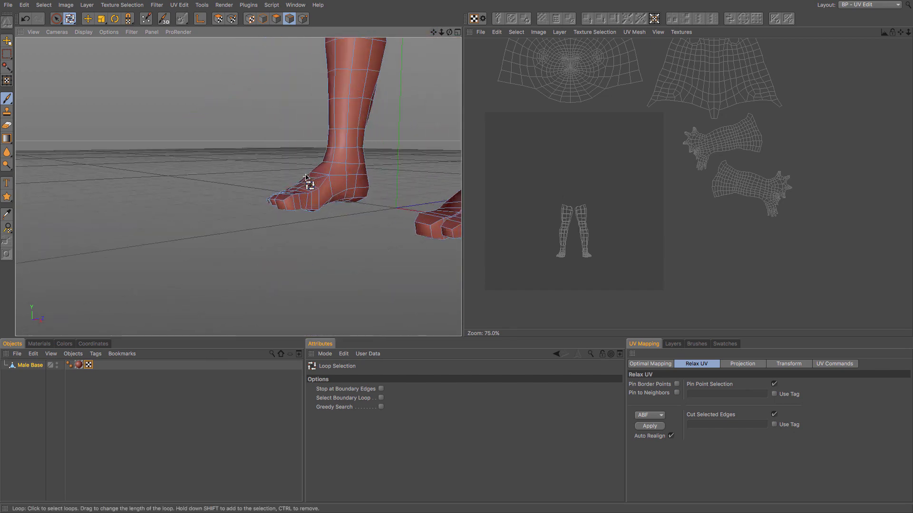
{"action": "left_click_drag", "start_coordinate": [300, 204], "coordinate": [251, 157], "text": "alt"}
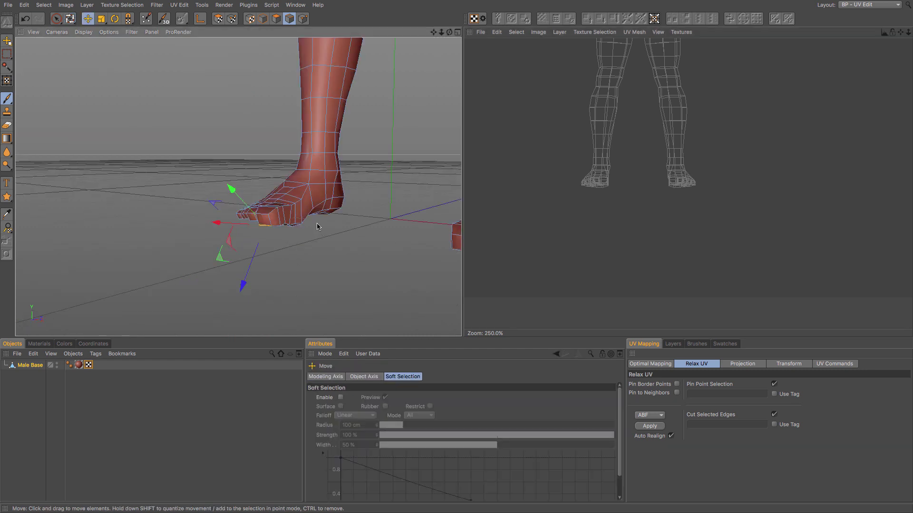
{"action": "left_click_drag", "start_coordinate": [303, 215], "coordinate": [247, 205], "text": "alt"}
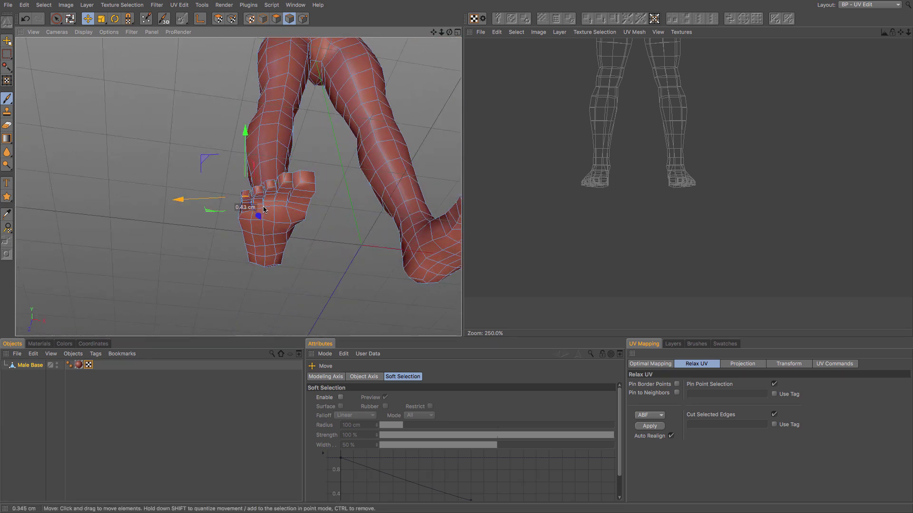
{"action": "scroll", "coordinate": [250, 200], "scroll_direction": "up", "scroll_amount": 6}
{"action": "scroll", "coordinate": [406, 137], "scroll_direction": "down", "scroll_amount": 6}
{"action": "left_click_drag", "start_coordinate": [407, 138], "coordinate": [342, 177], "text": "alt"}
{"action": "left_click_drag", "start_coordinate": [285, 181], "coordinate": [166, 195], "text": "alt"}
{"action": "left_click_drag", "start_coordinate": [343, 150], "coordinate": [413, 181], "text": "alt"}
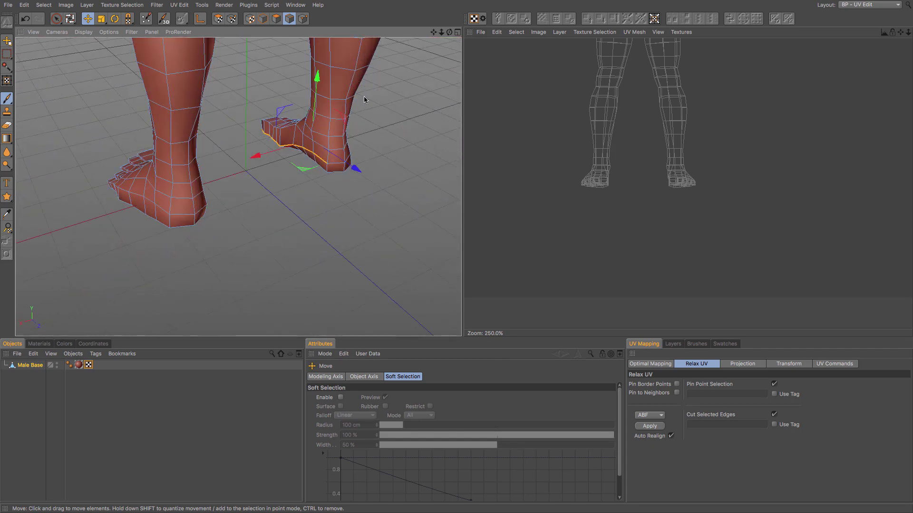
{"action": "right_click_drag", "start_coordinate": [364, 100], "coordinate": [239, 187], "text": "alt"}
{"action": "middle_click_drag", "start_coordinate": [238, 187], "coordinate": [208, 264], "text": "alt"}
Step: Add the inner edge line of the right leg, from the thigh loop to the foot, to the seam selection
{"action": "double_click", "coordinate": [331, 102], "text": "shift"}
{"action": "left_click_drag", "start_coordinate": [353, 100], "coordinate": [280, 88], "text": "alt"}
{"action": "key", "text": "u"}
{"action": "key", "text": "l"}
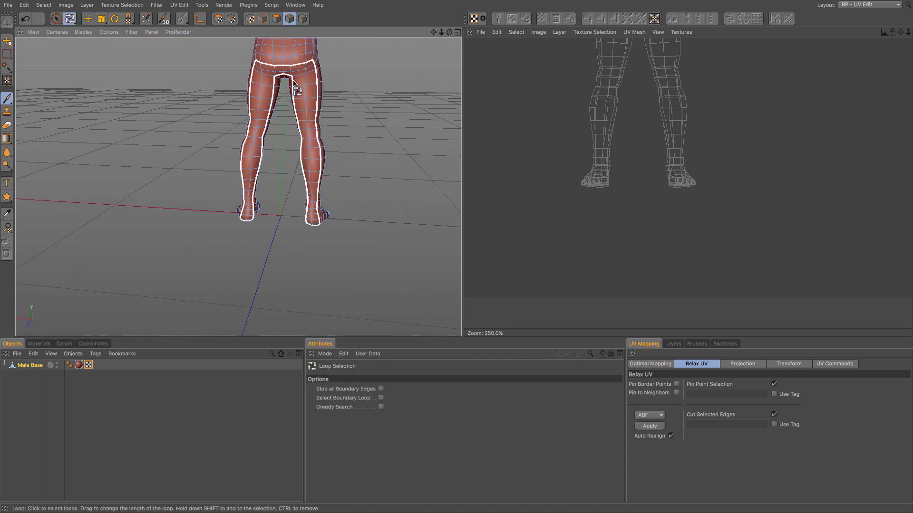
{"action": "left_click", "coordinate": [291, 78], "text": "shift"}
{"action": "mouse_move", "coordinate": [195, 75]}
{"action": "left_mouse_down", "text": "alt"}
{"action": "mouse_move", "coordinate": [287, 80]}
{"action": "mouse_move", "coordinate": [187, 68]}
{"action": "left_mouse_up", "text": "alt"}
Step: Add the matching inner leg line and foot outline edges on the left leg to the seam selection
{"action": "key", "text": "e"}
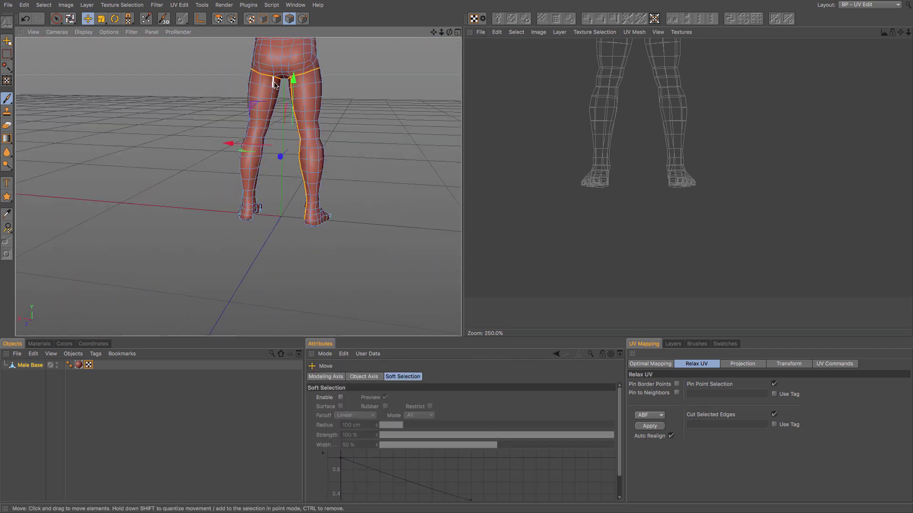
{"action": "double_click", "coordinate": [256, 208], "text": "shift"}
{"action": "scroll", "coordinate": [257, 209], "scroll_direction": "up", "scroll_amount": 4}
{"action": "left_click_drag", "start_coordinate": [257, 209], "coordinate": [238, 187], "text": "alt"}
{"action": "scroll", "coordinate": [272, 166], "scroll_direction": "down", "scroll_amount": 4}
{"action": "middle_click_drag", "start_coordinate": [238, 187], "coordinate": [238, 286], "text": "alt"}
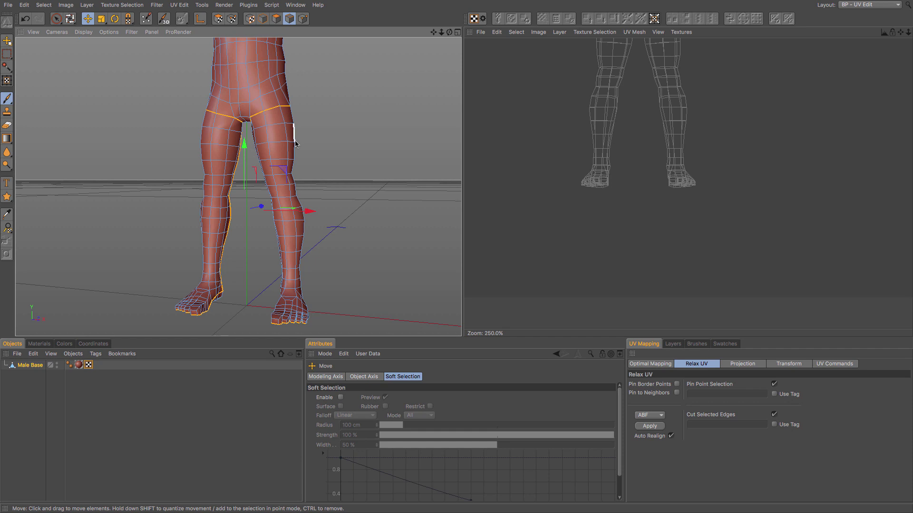
Step: In UV point mode, select the UV points on the front of both thighs, knees and shins as pin points
{"action": "left_click", "coordinate": [276, 19]}
{"action": "left_click", "coordinate": [220, 19]}
{"action": "left_click", "coordinate": [232, 19]}
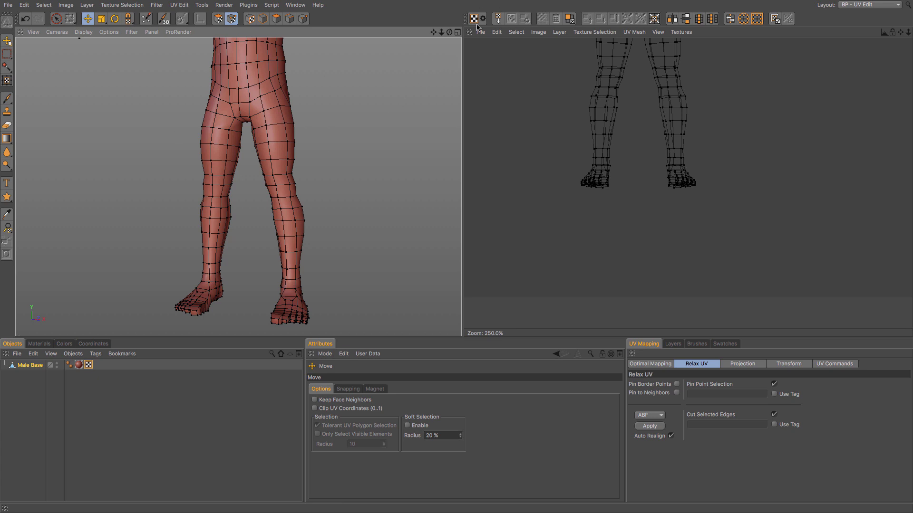
{"action": "left_click_drag", "start_coordinate": [441, 32], "coordinate": [456, 258]}
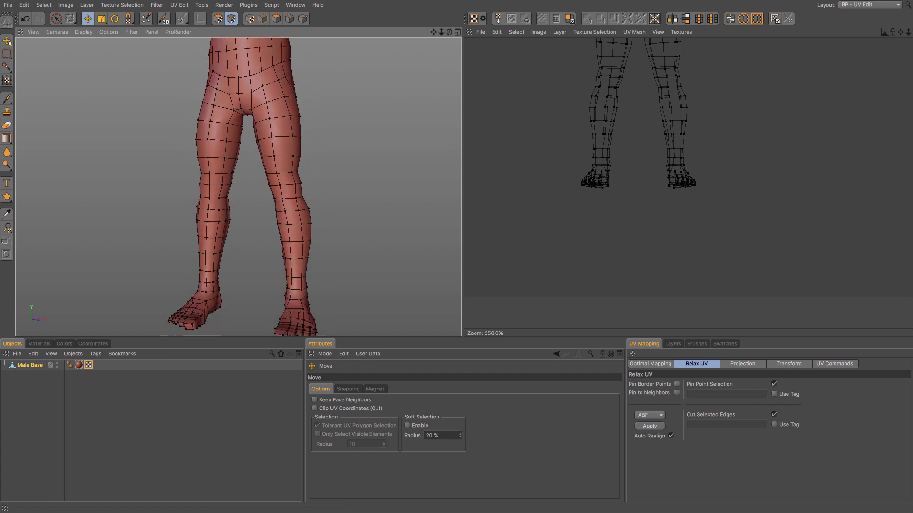
{"action": "left_click_drag", "start_coordinate": [447, 32], "coordinate": [451, 33]}
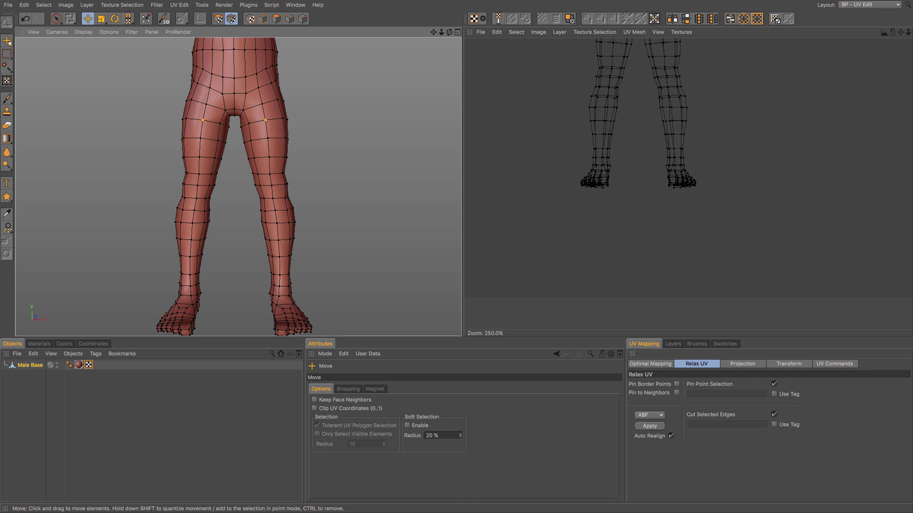
{"action": "left_click", "coordinate": [198, 176], "text": "shift"}
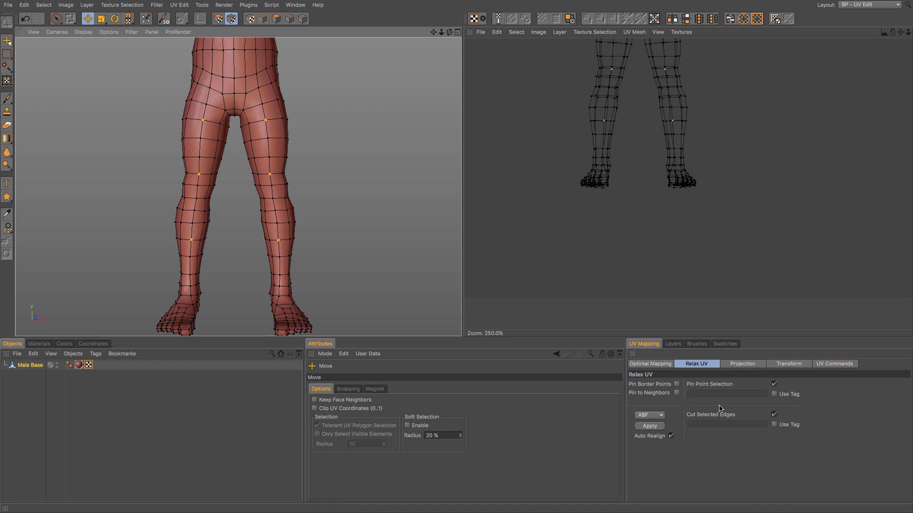
Step: Try relaxing the leg UVs with ABF using the pinned thigh, knee and shin points, and inspect the feet
{"action": "left_click", "coordinate": [660, 430]}
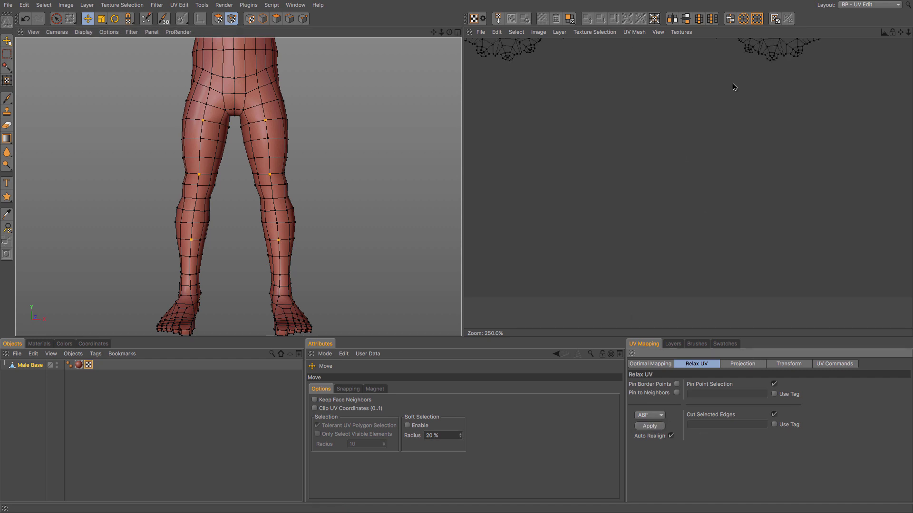
{"action": "scroll", "coordinate": [733, 86], "scroll_direction": "down", "scroll_amount": 5}
{"action": "left_click_drag", "start_coordinate": [900, 32], "coordinate": [822, 167]}
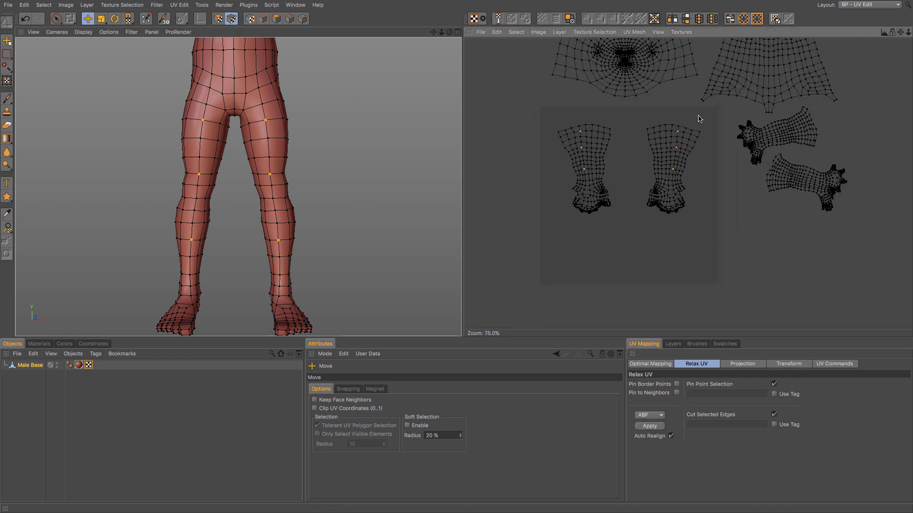
{"action": "scroll", "coordinate": [618, 180], "scroll_direction": "up", "scroll_amount": 5}
{"action": "scroll", "coordinate": [619, 184], "scroll_direction": "up", "scroll_amount": 2}
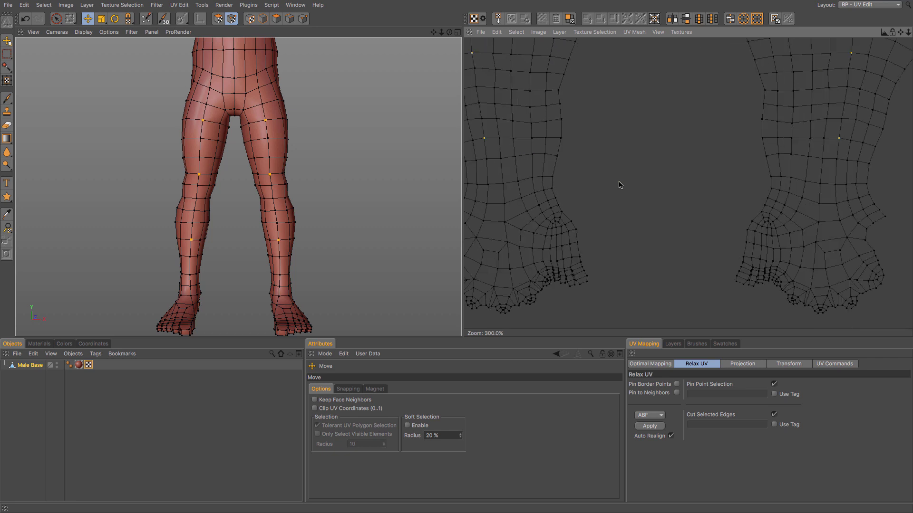
{"action": "scroll", "coordinate": [619, 191], "scroll_direction": "down", "scroll_amount": 2}
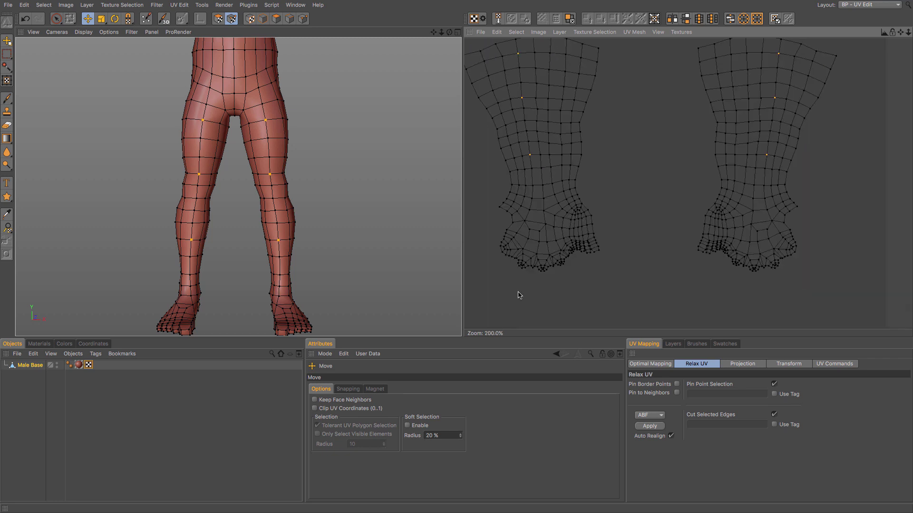
{"action": "scroll", "coordinate": [661, 250], "scroll_direction": "up", "scroll_amount": 3}
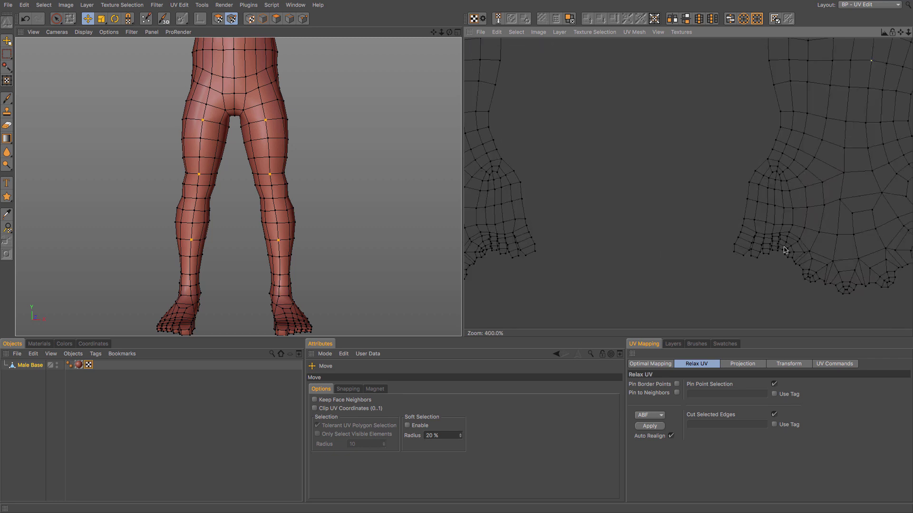
{"action": "scroll", "coordinate": [785, 250], "scroll_direction": "up", "scroll_amount": 5}
{"action": "scroll", "coordinate": [784, 250], "scroll_direction": "down", "scroll_amount": 7}
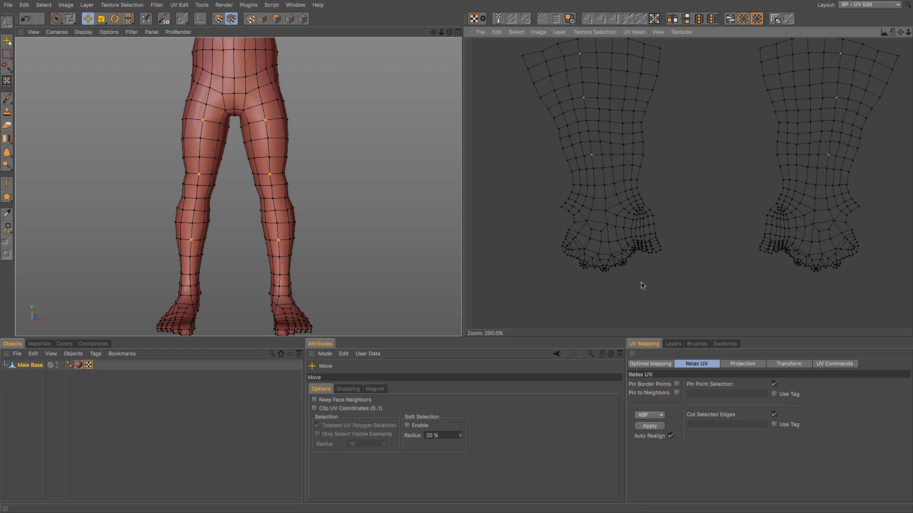
{"action": "key", "text": "ctrl+z"}
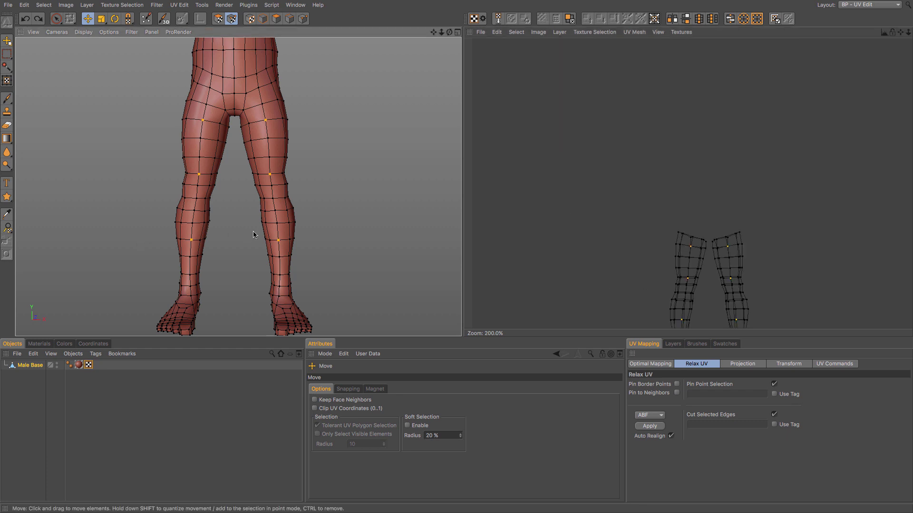
Step: Add the front ankle points of both legs to the pin selection and relax the leg UVs with ABF
{"action": "left_click", "coordinate": [190, 295], "text": "shift"}
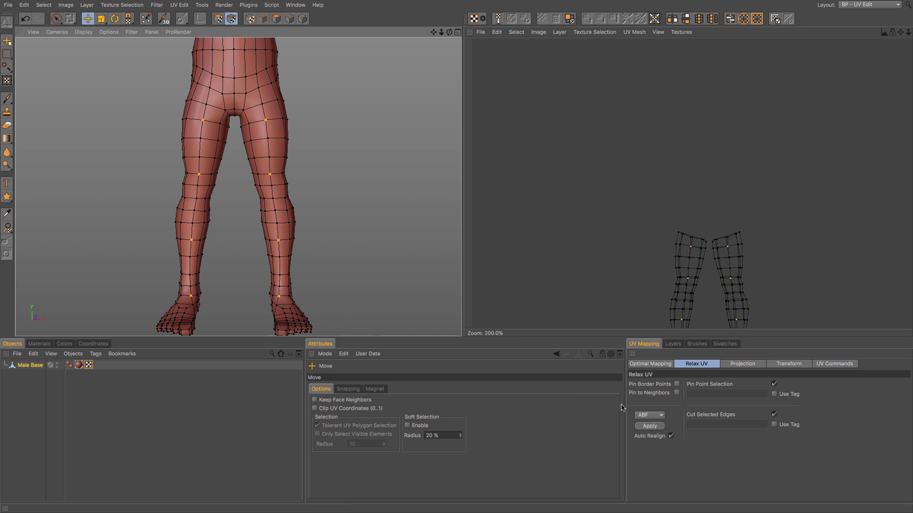
{"action": "left_click", "coordinate": [648, 426]}
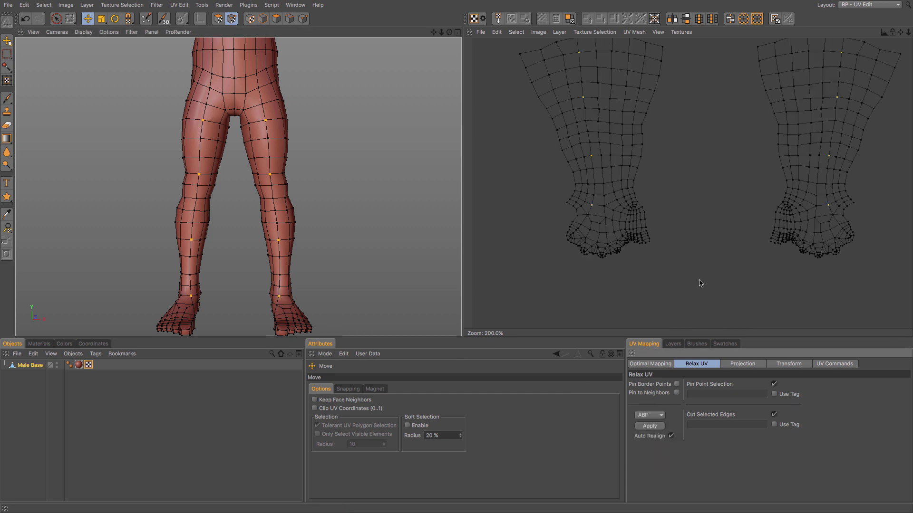
Step: Try relaxing the leg UVs with the LSCM method instead
{"action": "left_click", "coordinate": [650, 414]}
{"action": "left_click", "coordinate": [650, 423]}
{"action": "left_click", "coordinate": [656, 426]}
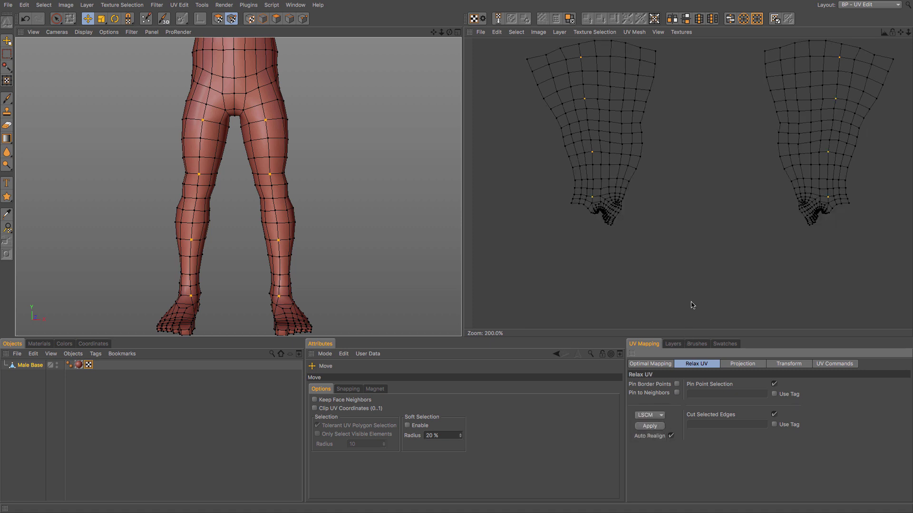
Step: Switch the relax method back to ABF and reapply it to the leg UVs
{"action": "left_click", "coordinate": [659, 417]}
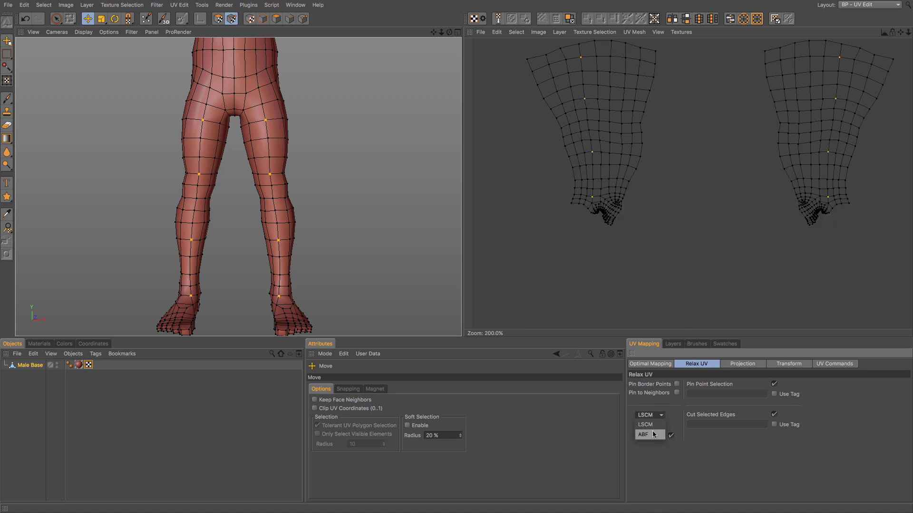
{"action": "left_click", "coordinate": [651, 436]}
{"action": "left_click", "coordinate": [658, 427]}
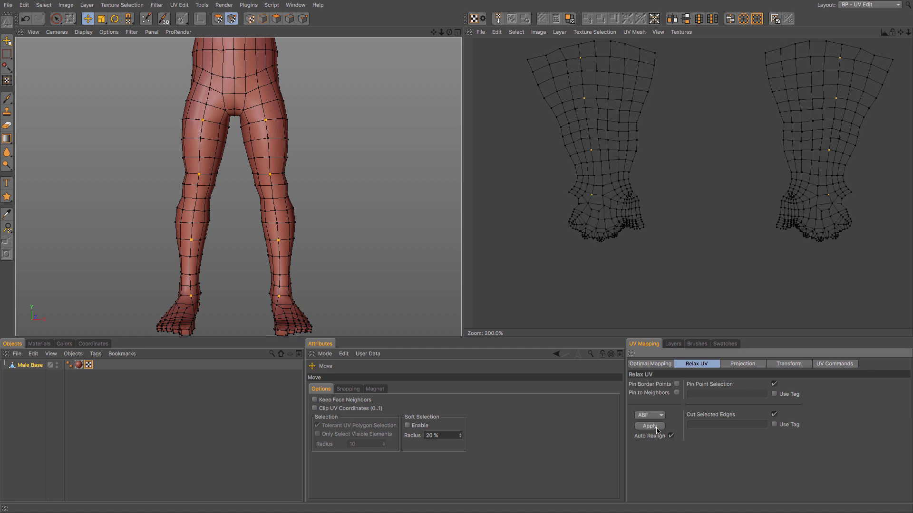
{"action": "scroll", "coordinate": [671, 223], "scroll_direction": "up", "scroll_amount": 2}
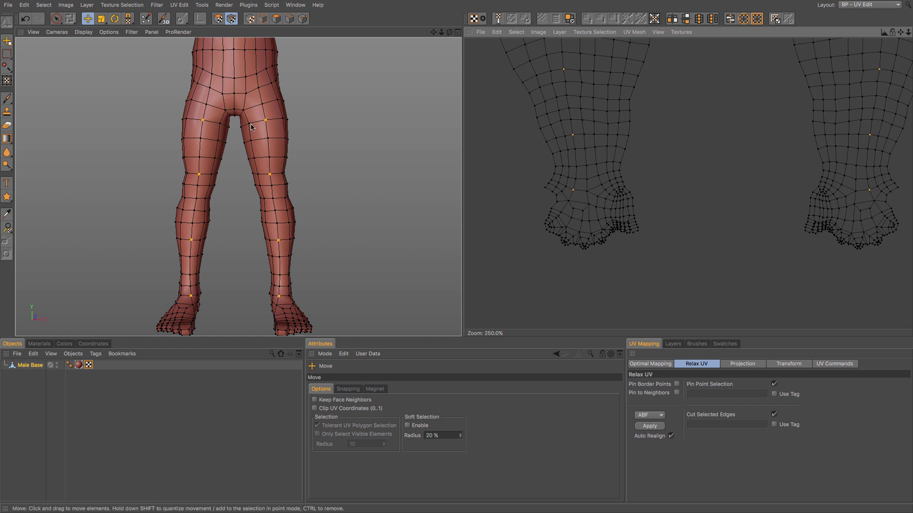
Step: Store the pinned leg points in a point selection tag on Male Base
{"action": "scroll", "coordinate": [213, 153], "scroll_direction": "down", "scroll_amount": 1}
{"action": "left_click", "coordinate": [49, 7]}
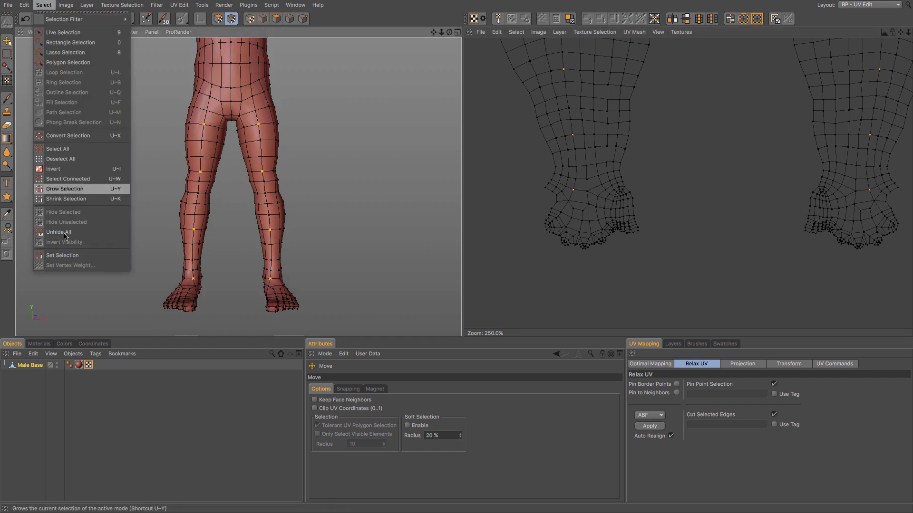
{"action": "left_click", "coordinate": [62, 254]}
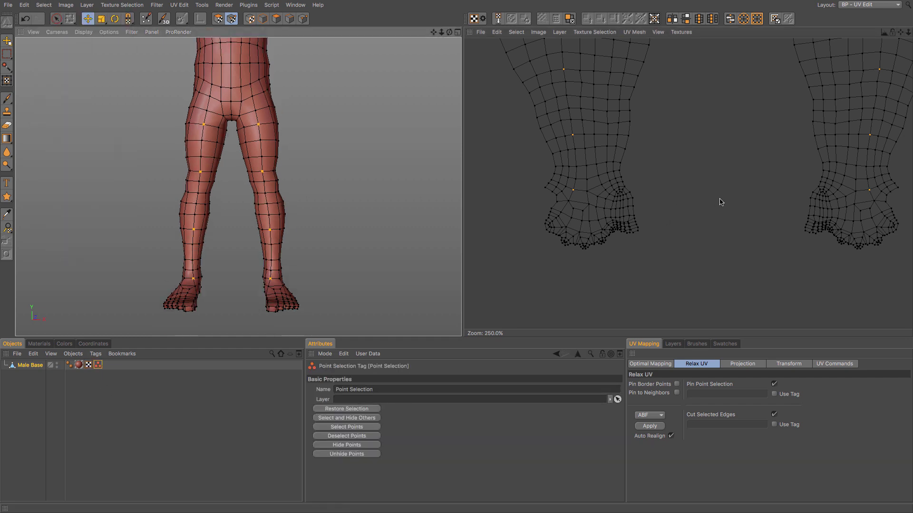
Step: Select the UV points at the toe tips on the facing inner corners of both foot islands
{"action": "scroll", "coordinate": [644, 236], "scroll_direction": "up", "scroll_amount": 5}
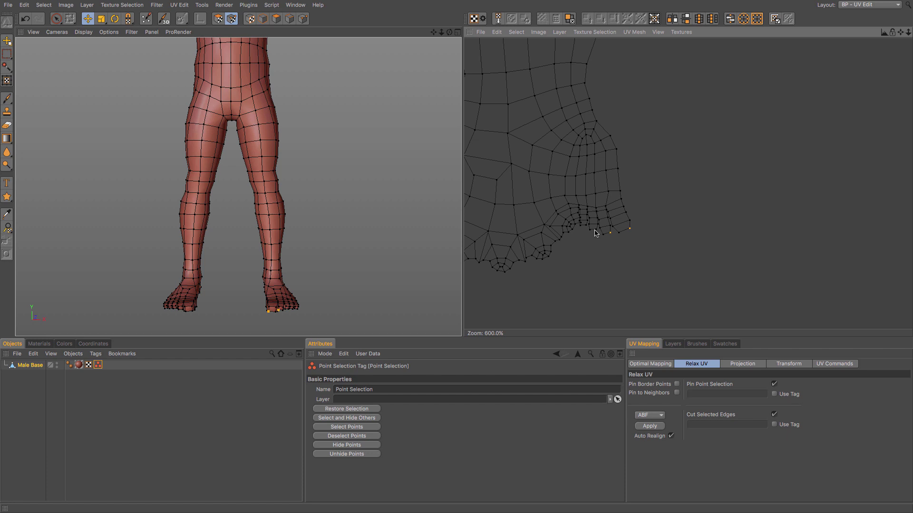
{"action": "scroll", "coordinate": [720, 210], "scroll_direction": "down", "scroll_amount": 3}
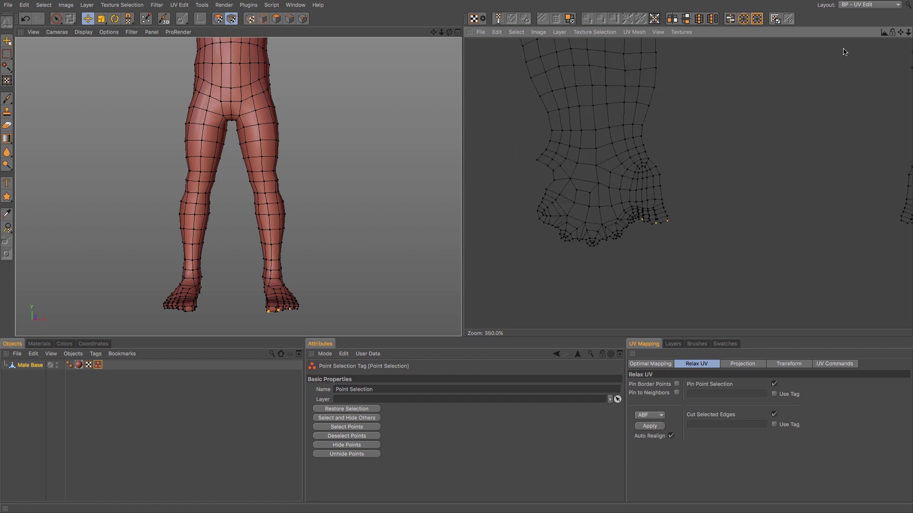
{"action": "scroll", "coordinate": [827, 256], "scroll_direction": "down", "scroll_amount": 2}
{"action": "left_click_drag", "start_coordinate": [812, 216], "coordinate": [832, 217], "text": "shift"}
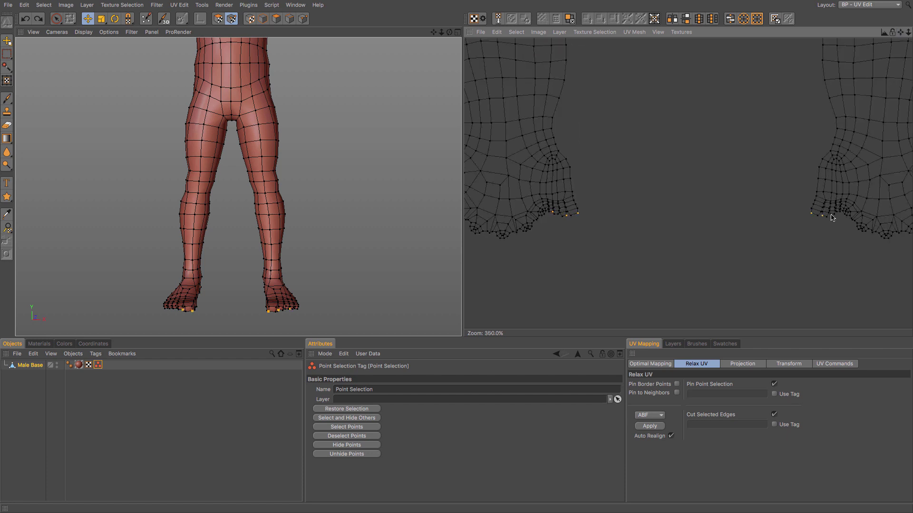
{"action": "left_click", "coordinate": [836, 212], "text": "shift"}
Step: Scale the selected toe-tip UV points slightly toward each other
{"action": "key", "text": "t"}
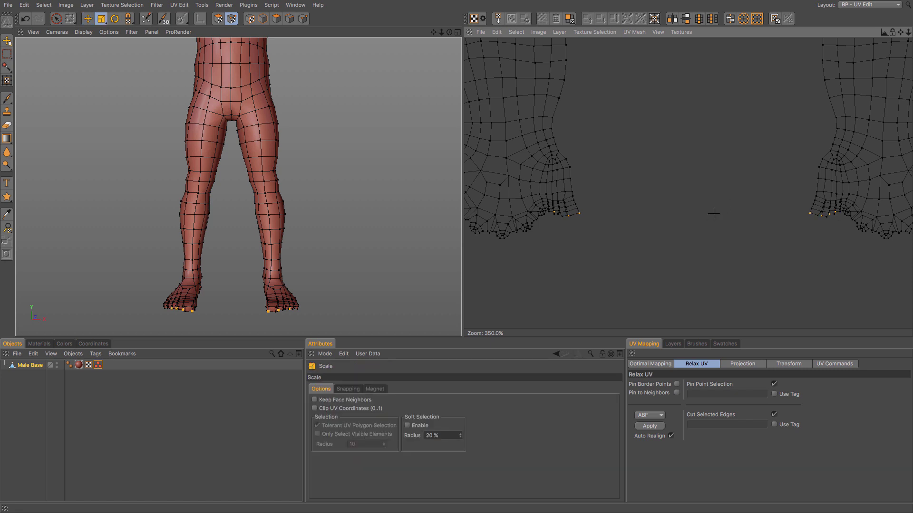
{"action": "key", "text": "e"}
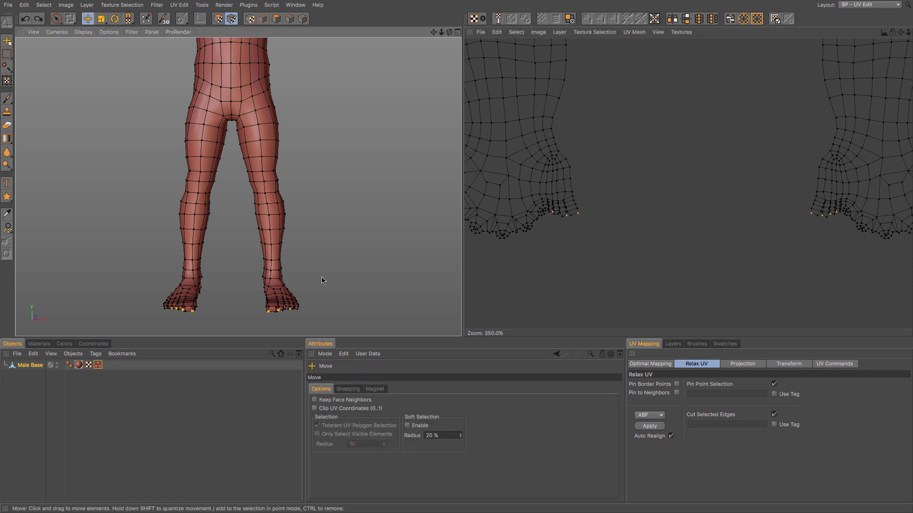
{"action": "key", "text": "t"}
{"action": "left_click_drag", "start_coordinate": [693, 212], "coordinate": [686, 212]}
{"action": "key", "text": "e"}
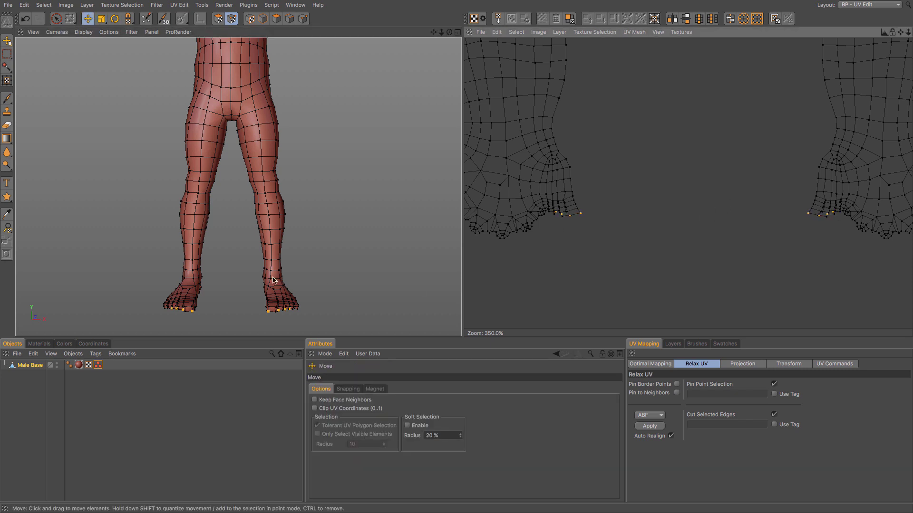
Step: Add the stored leg points to the toe-tip selection, relax the leg UVs with ABF and check the toes on both feet
{"action": "left_click", "coordinate": [98, 364]}
{"action": "left_click", "coordinate": [331, 428]}
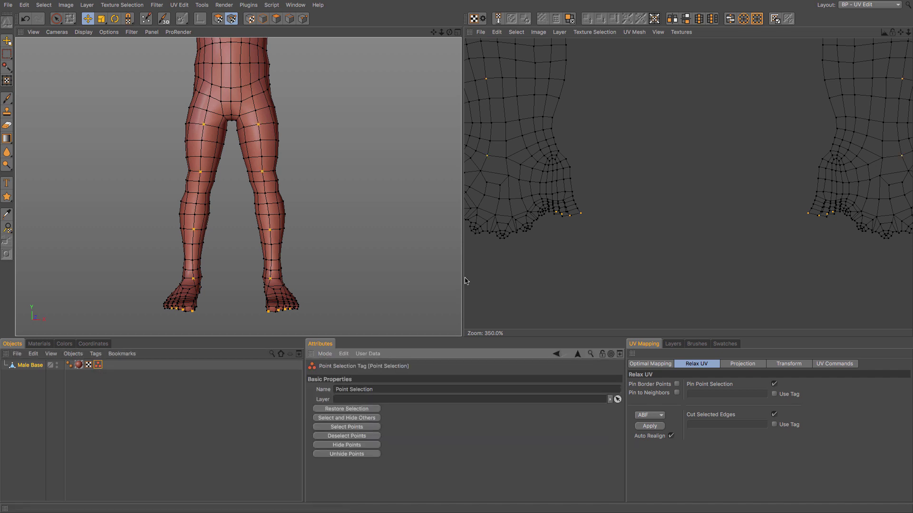
{"action": "left_click", "coordinate": [654, 428]}
{"action": "scroll", "coordinate": [653, 210], "scroll_direction": "down", "scroll_amount": 4}
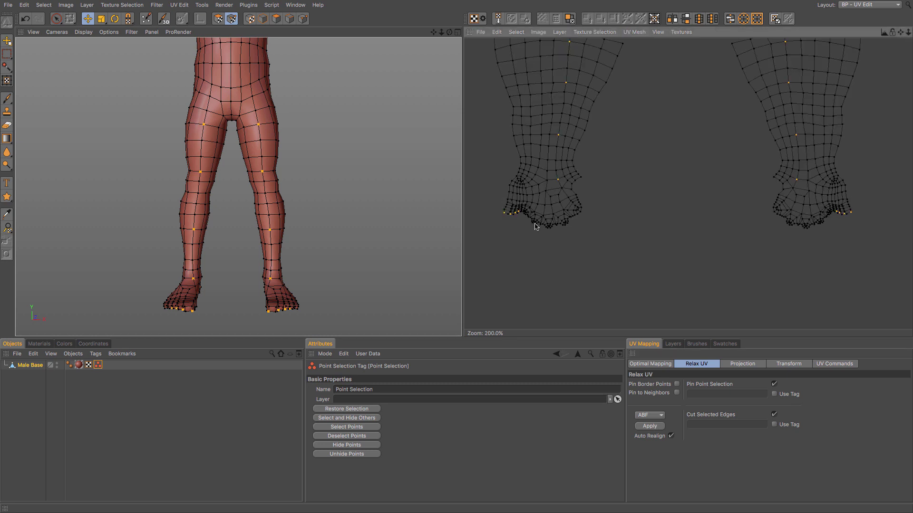
{"action": "scroll", "coordinate": [527, 225], "scroll_direction": "up", "scroll_amount": 9}
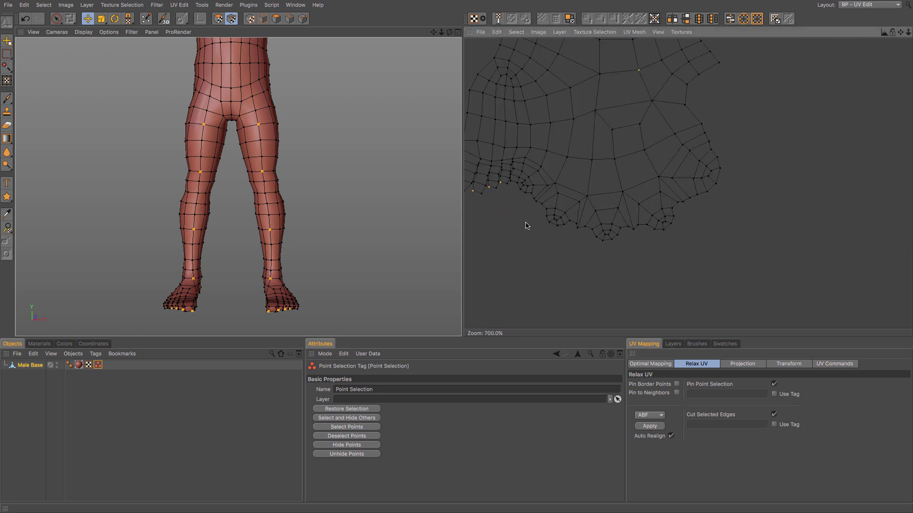
{"action": "scroll", "coordinate": [526, 225], "scroll_direction": "down", "scroll_amount": 10}
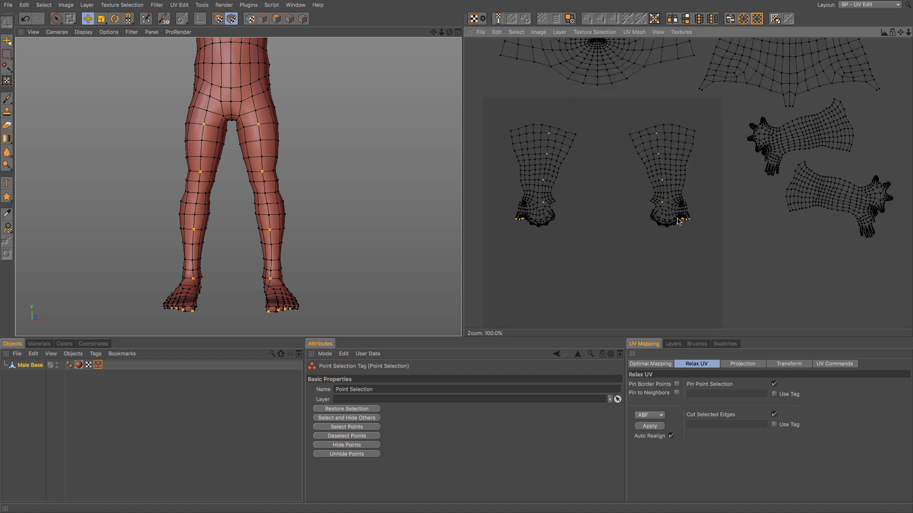
{"action": "scroll", "coordinate": [678, 221], "scroll_direction": "up", "scroll_amount": 10}
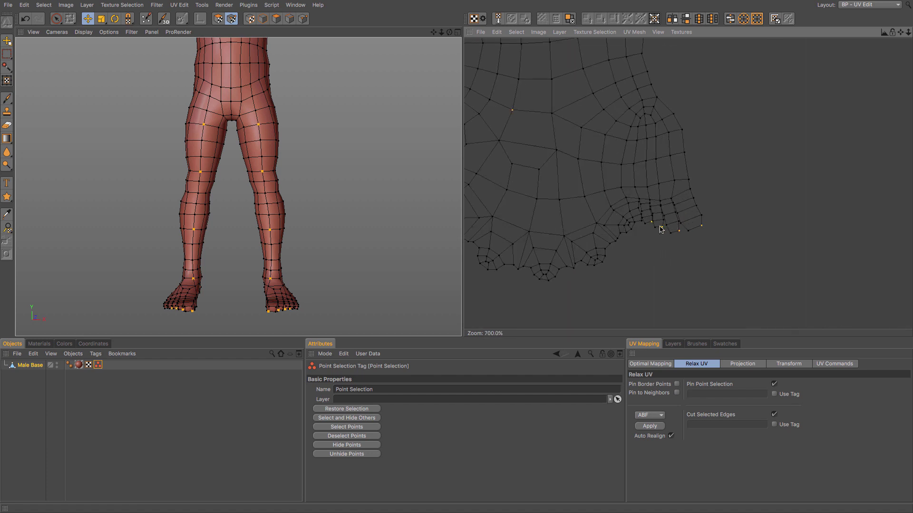
{"action": "scroll", "coordinate": [660, 230], "scroll_direction": "up", "scroll_amount": 4}
{"action": "scroll", "coordinate": [660, 229], "scroll_direction": "down", "scroll_amount": 6}
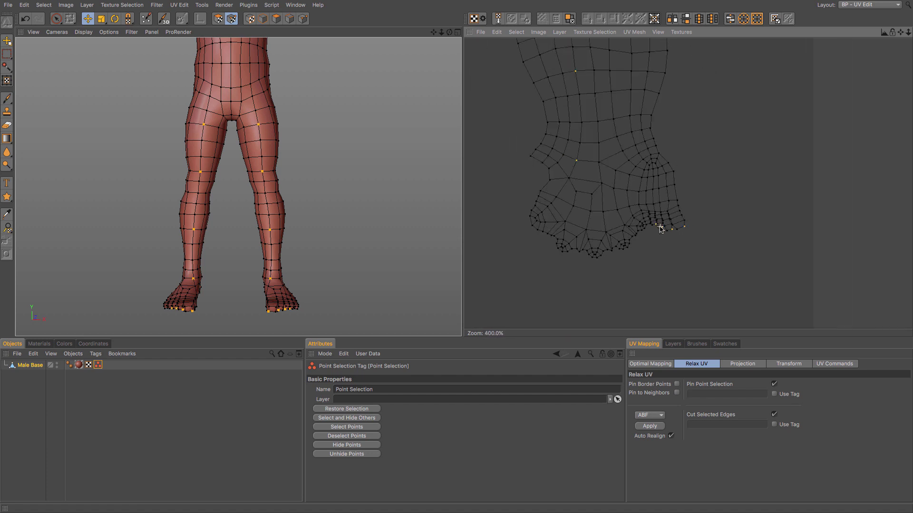
Step: In UV polygon mode, select the head, torso and both arm islands along with the legs, and set Optimal Mapping to Realign
{"action": "scroll", "coordinate": [660, 229], "scroll_direction": "down", "scroll_amount": 8}
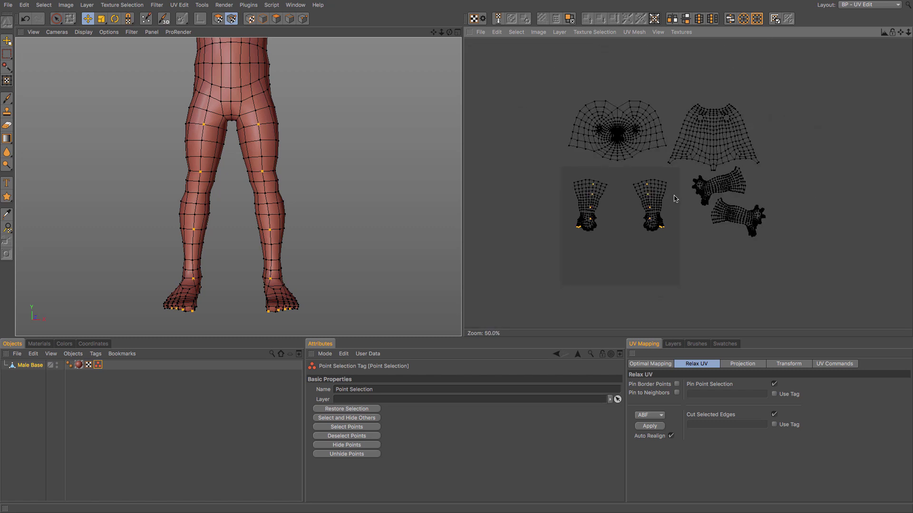
{"action": "left_click", "coordinate": [218, 18]}
{"action": "double_click", "coordinate": [653, 137], "text": "shift"}
{"action": "double_click", "coordinate": [707, 142], "text": "shift"}
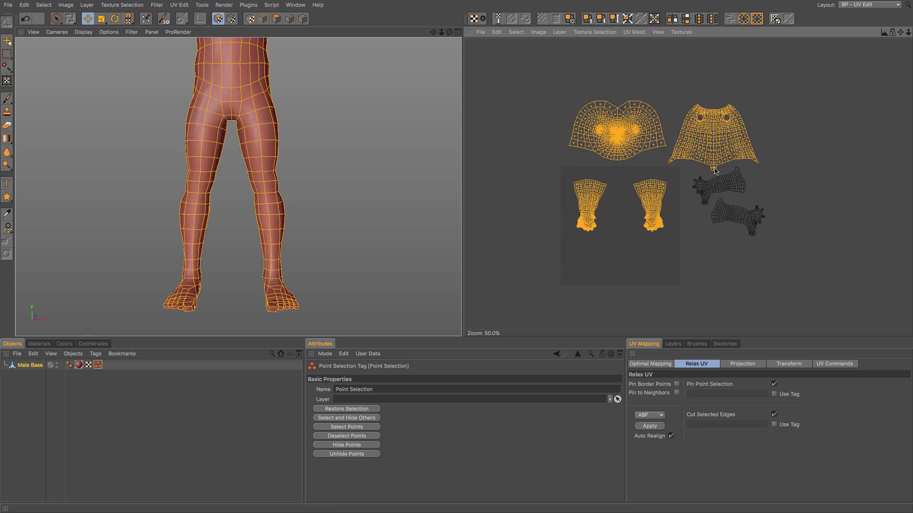
{"action": "double_click", "coordinate": [717, 183], "text": "shift"}
{"action": "double_click", "coordinate": [733, 215], "text": "shift"}
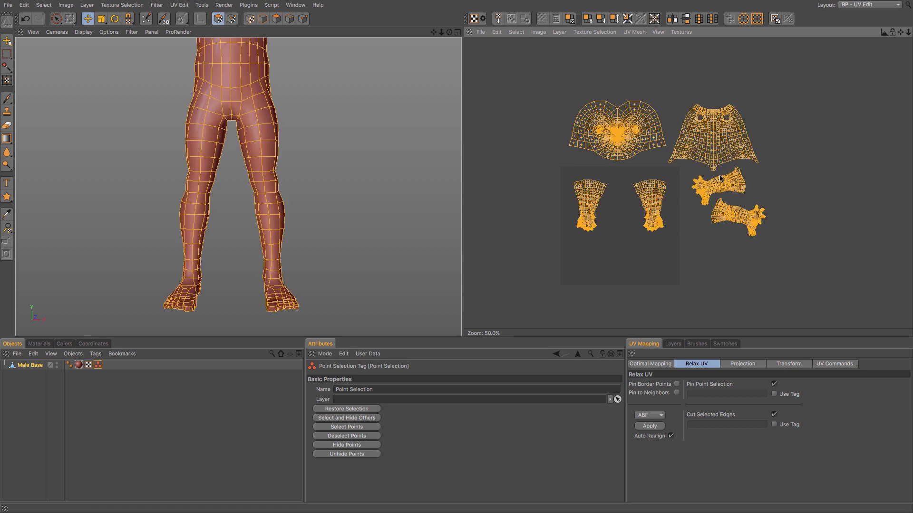
{"action": "left_click", "coordinate": [637, 362]}
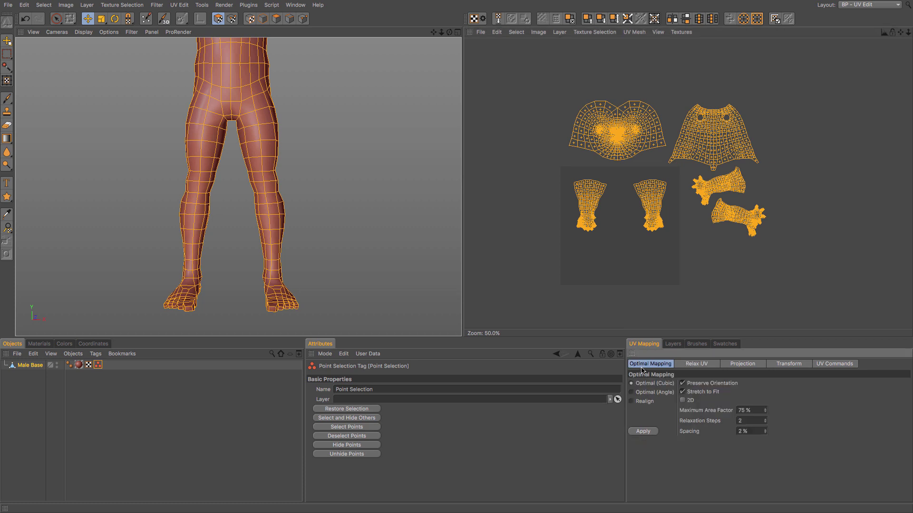
{"action": "left_click", "coordinate": [639, 402]}
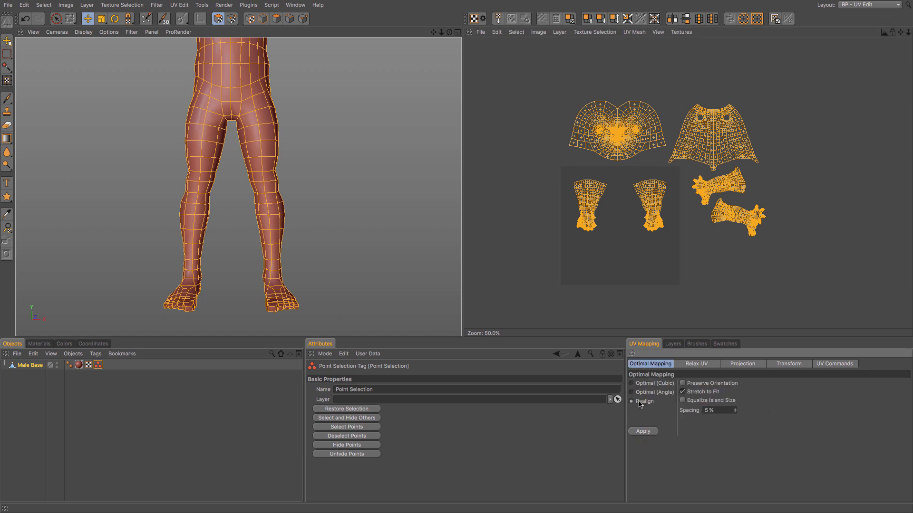
Step: Try realigning the islands with Stretch to Fit on, both with and without Equalize Island Size
{"action": "left_click", "coordinate": [682, 400]}
{"action": "left_click", "coordinate": [649, 432]}
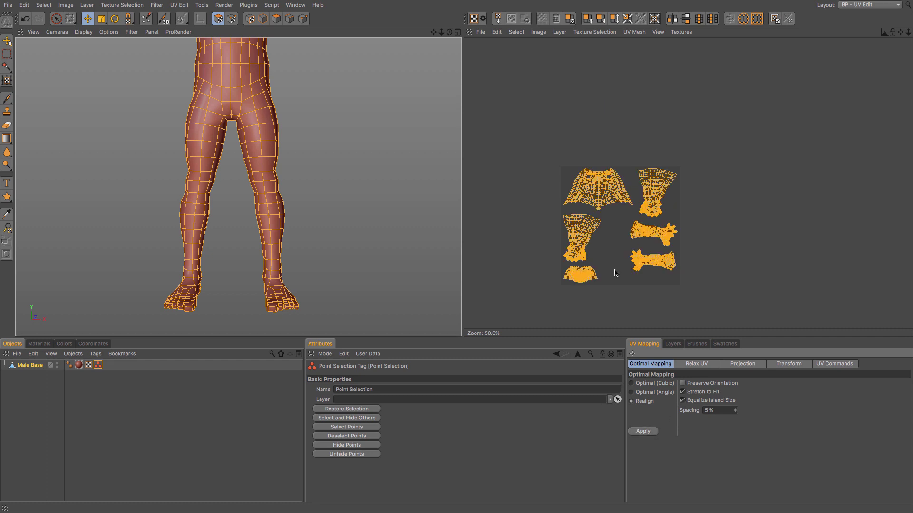
{"action": "key", "text": "ctrl+z"}
{"action": "left_click", "coordinate": [683, 400]}
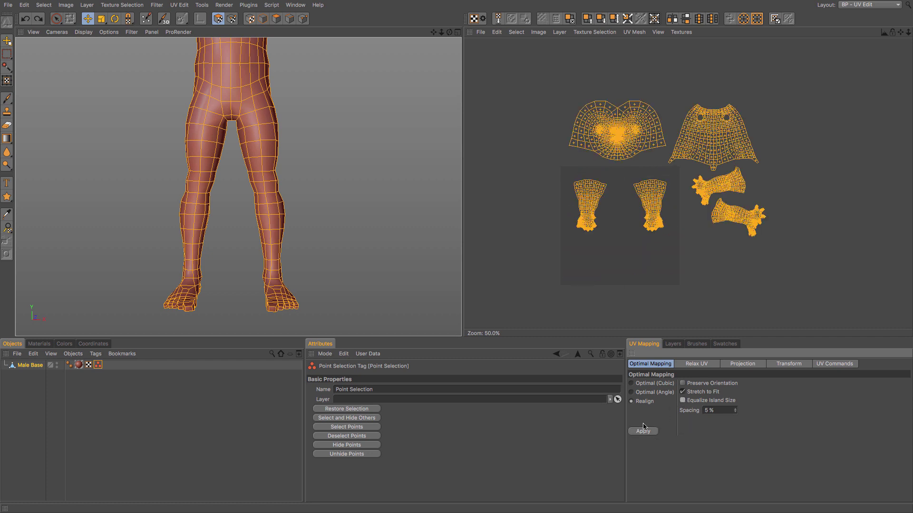
{"action": "left_click", "coordinate": [643, 431]}
{"action": "key", "text": "ctrl+z"}
Step: Realign all the selected UV islands with Stretch to Fit disabled and Preserve Orientation enabled
{"action": "left_click", "coordinate": [683, 391]}
{"action": "left_click", "coordinate": [683, 383]}
{"action": "left_click", "coordinate": [645, 432]}
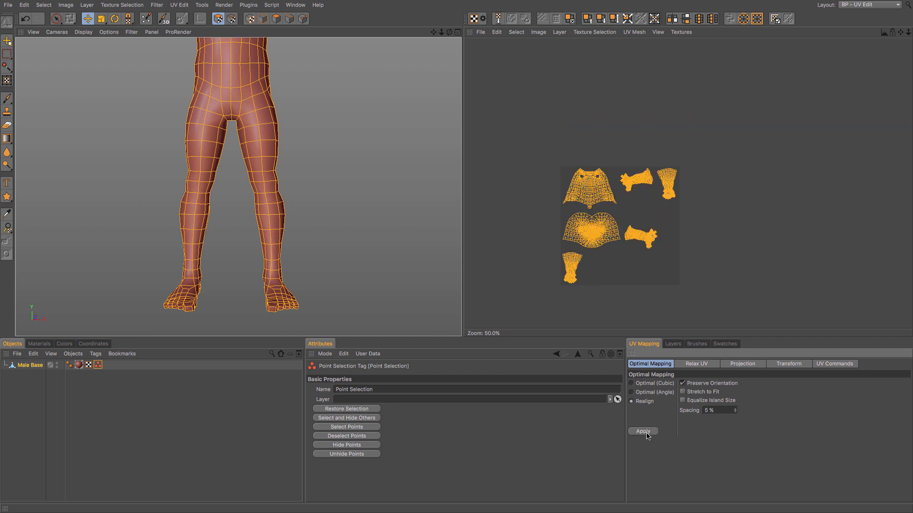
Step: Undo the last realignment and move the torso UV island into the middle of the texture area
{"action": "key", "text": "ctrl+z"}
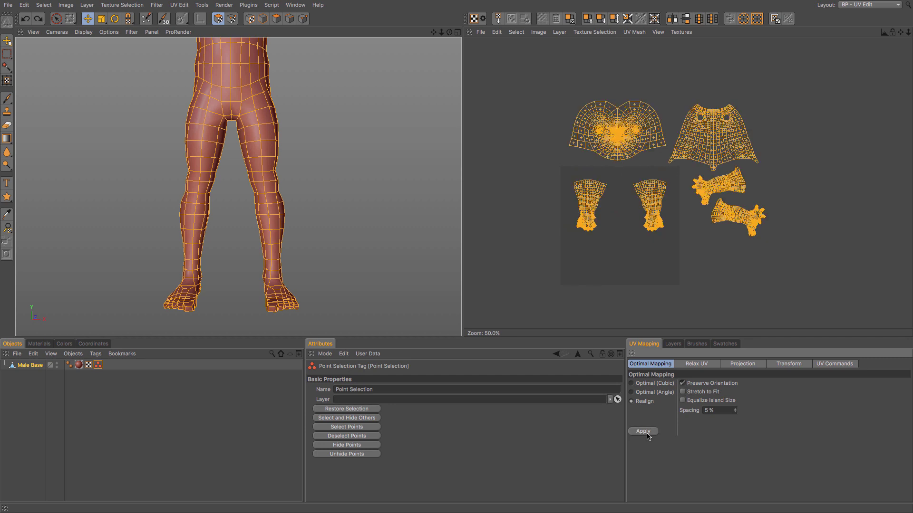
{"action": "scroll", "coordinate": [653, 306], "scroll_direction": "up", "scroll_amount": 1}
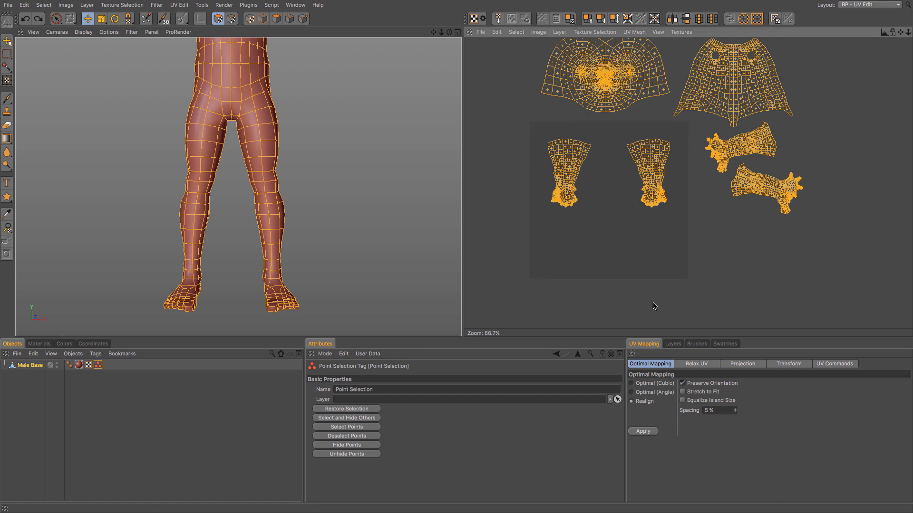
{"action": "scroll", "coordinate": [662, 288], "scroll_direction": "up", "scroll_amount": 1}
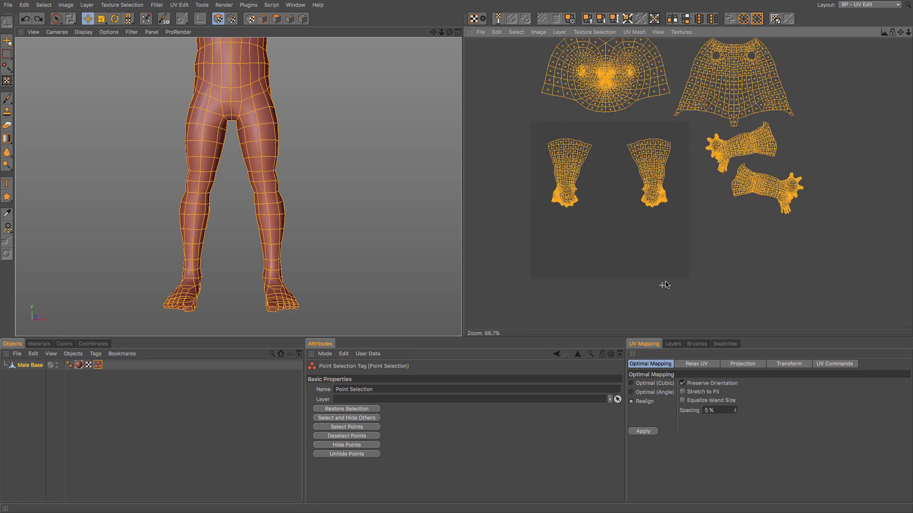
{"action": "left_click", "coordinate": [744, 224]}
{"action": "double_click", "coordinate": [735, 87]}
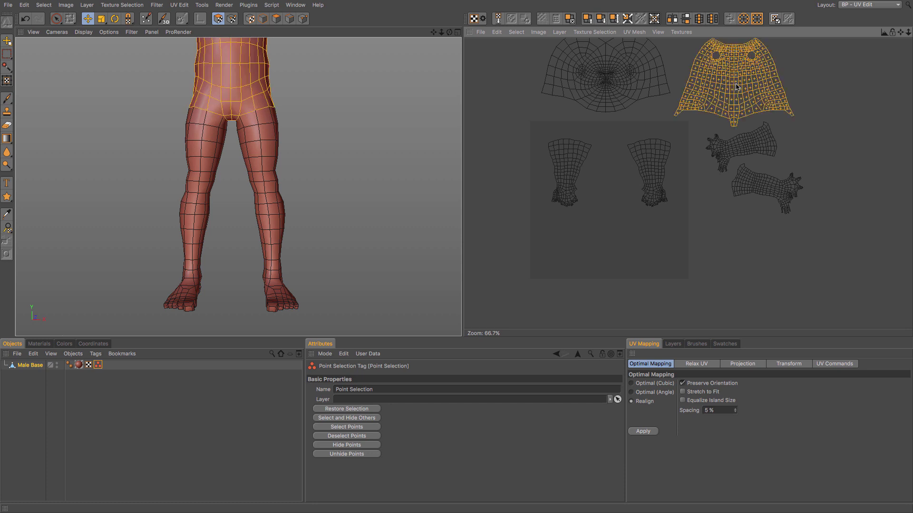
{"action": "left_click_drag", "start_coordinate": [736, 87], "coordinate": [608, 201]}
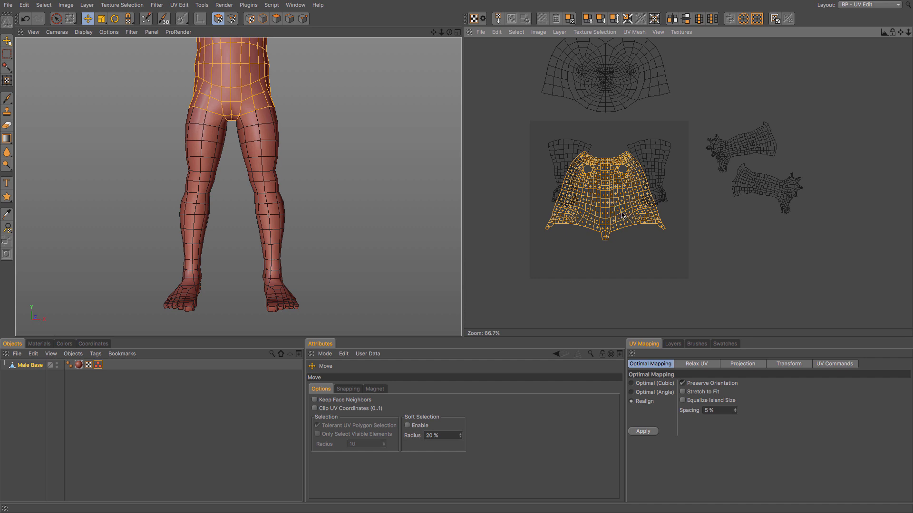
Step: Move the two leg UV islands into the upper corners of the texture area, on either side of the torso
{"action": "double_click", "coordinate": [655, 168]}
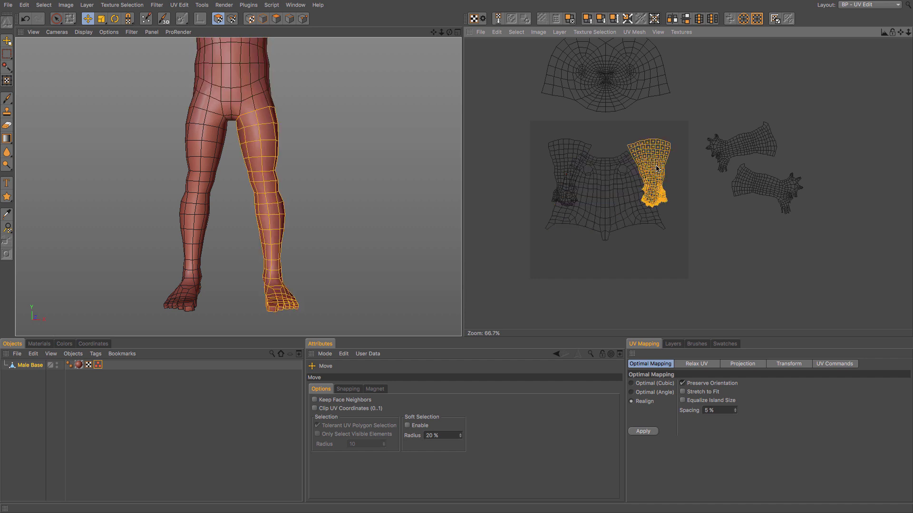
{"action": "left_click_drag", "start_coordinate": [631, 186], "coordinate": [646, 172]}
{"action": "double_click", "coordinate": [570, 161]}
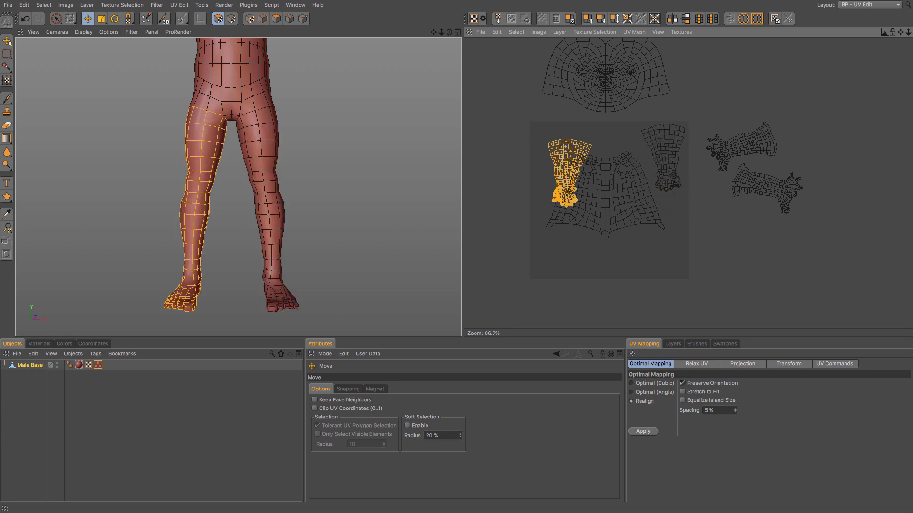
{"action": "left_click_drag", "start_coordinate": [592, 179], "coordinate": [576, 164]}
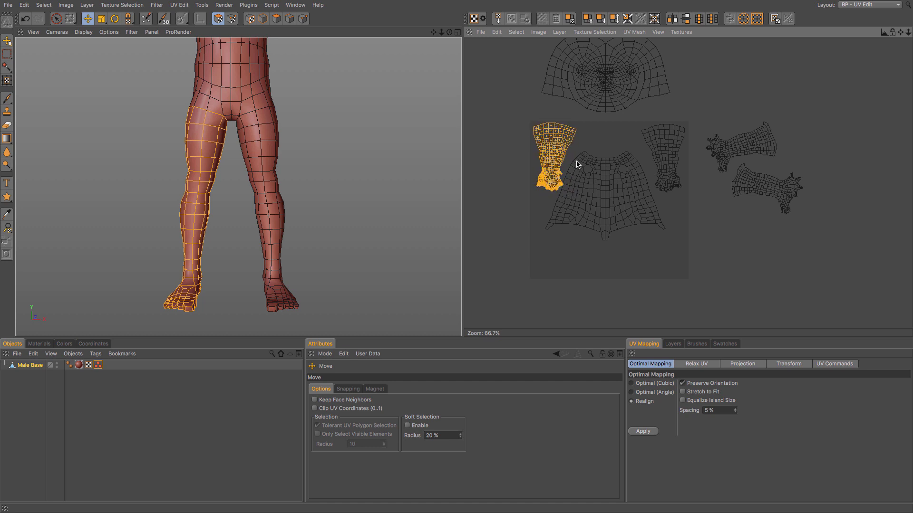
Step: Move the two arm UV islands into the lower corners of the texture area, beneath the torso
{"action": "double_click", "coordinate": [745, 185]}
{"action": "left_click_drag", "start_coordinate": [746, 185], "coordinate": [548, 250]}
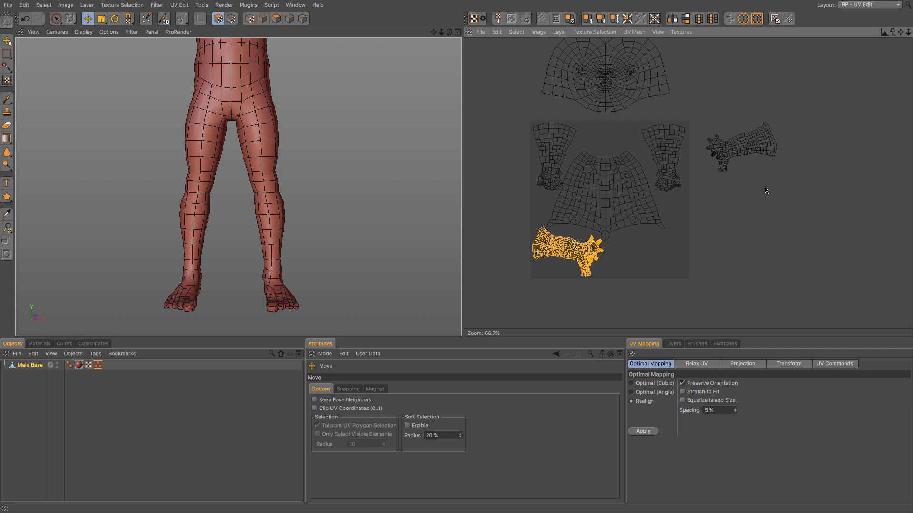
{"action": "double_click", "coordinate": [722, 152]}
{"action": "left_click_drag", "start_coordinate": [723, 152], "coordinate": [631, 256]}
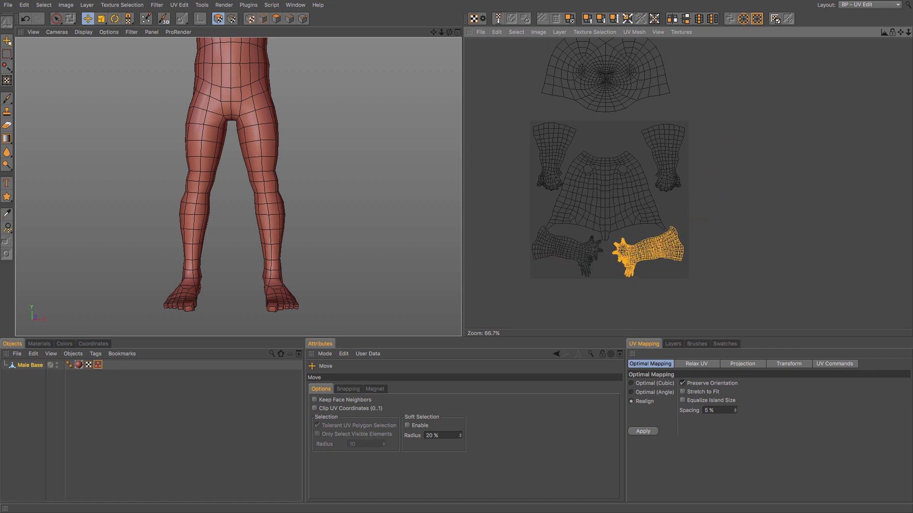
Step: Lower the head UV island to the upper edge of the texture area and add the leg, torso and arm islands to the selection
{"action": "double_click", "coordinate": [616, 88]}
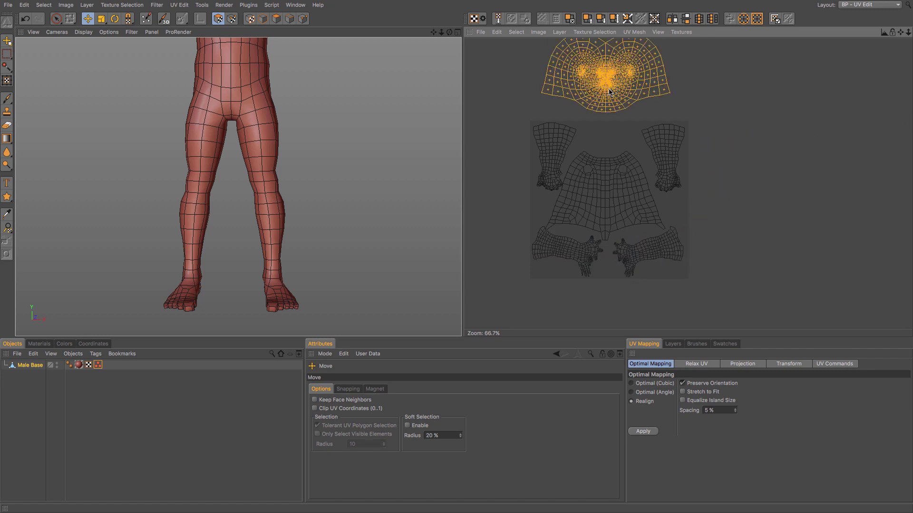
{"action": "left_click_drag", "start_coordinate": [611, 86], "coordinate": [609, 105]}
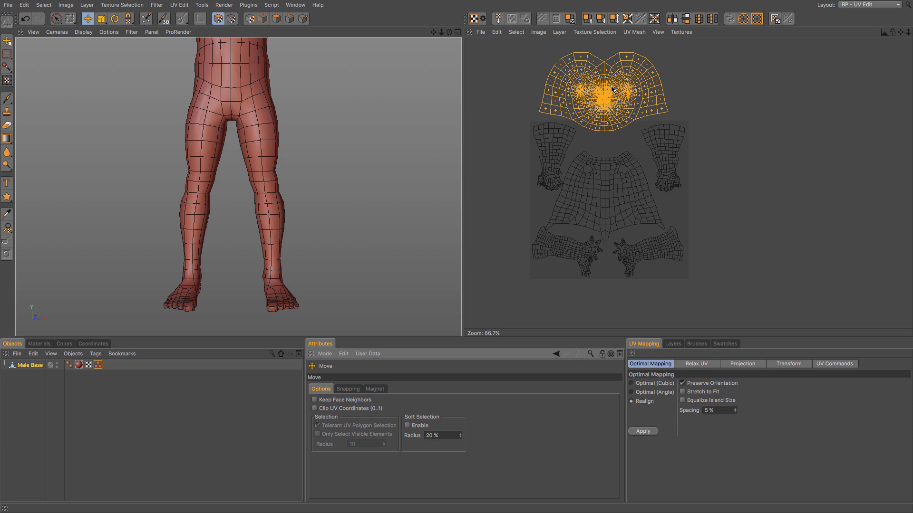
{"action": "double_click", "coordinate": [558, 154], "text": "shift"}
{"action": "double_click", "coordinate": [662, 160], "text": "shift"}
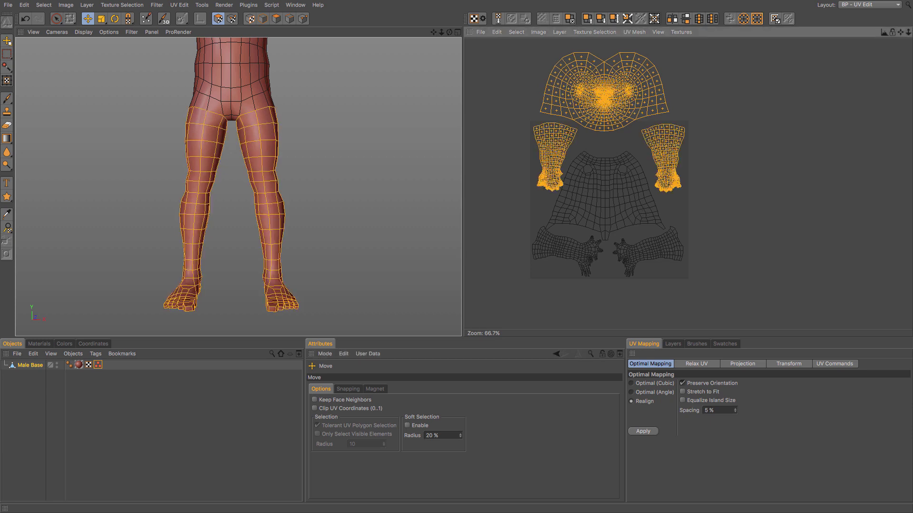
{"action": "double_click", "coordinate": [649, 203], "text": "shift"}
{"action": "double_click", "coordinate": [596, 257], "text": "shift"}
{"action": "double_click", "coordinate": [634, 259], "text": "shift"}
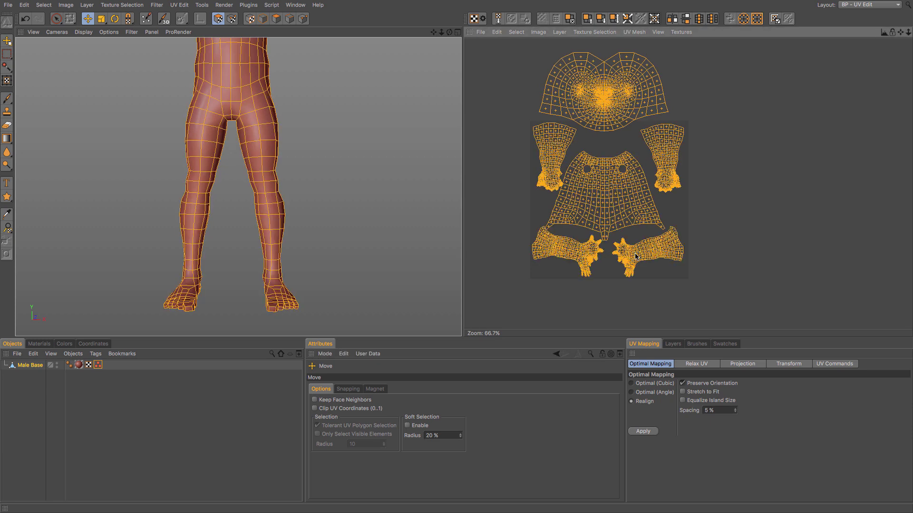
Step: Try realigning all selected islands with Stretch to Fit and Equalize Island Size enabled, and undo the result
{"action": "left_click", "coordinate": [682, 391]}
{"action": "left_click", "coordinate": [682, 400]}
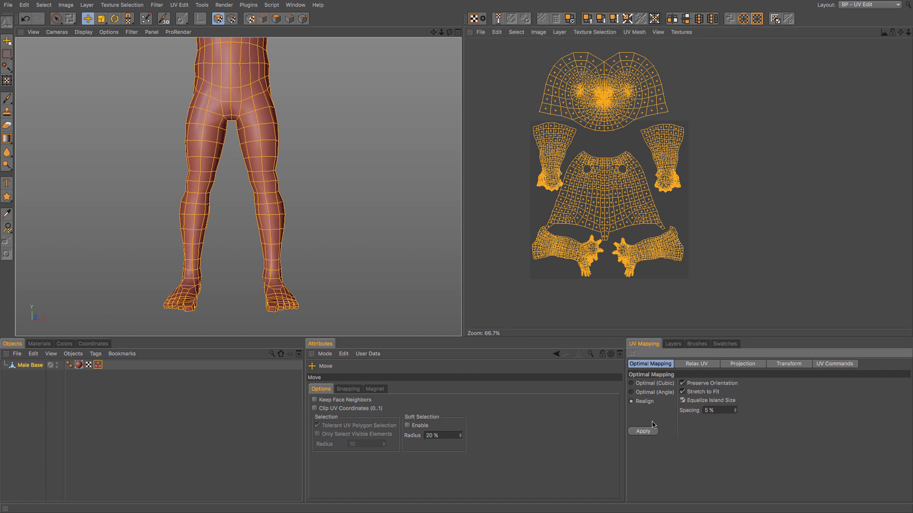
{"action": "left_click", "coordinate": [643, 431]}
{"action": "scroll", "coordinate": [606, 262], "scroll_direction": "up", "scroll_amount": 4}
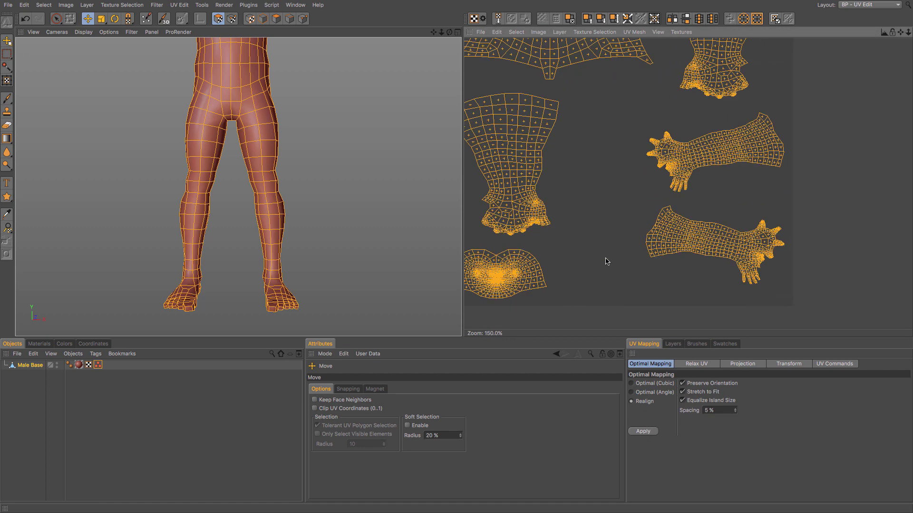
{"action": "scroll", "coordinate": [606, 262], "scroll_direction": "down", "scroll_amount": 4}
{"action": "key", "text": "ctrl+z"}
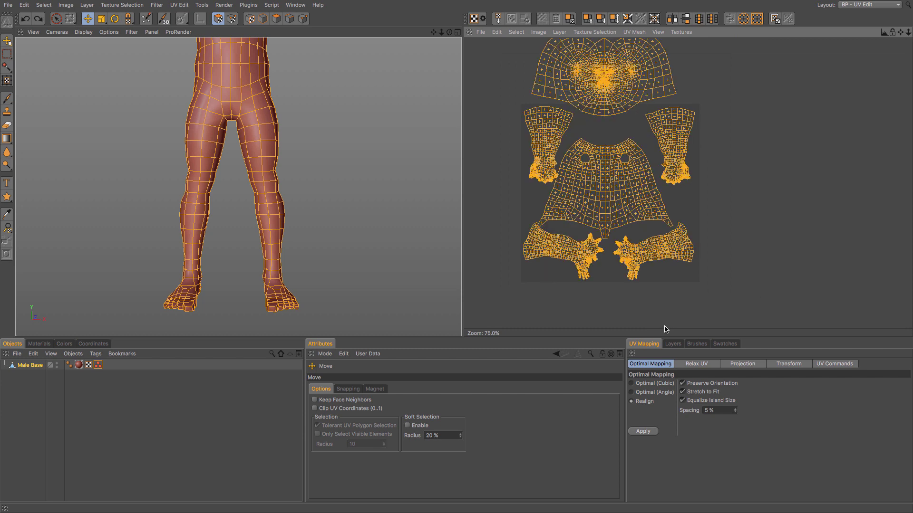
Step: Try realigning the islands with Stretch to Fit disabled and Equalize Island Size still enabled, and undo the result
{"action": "left_click", "coordinate": [683, 392]}
{"action": "left_click", "coordinate": [648, 431]}
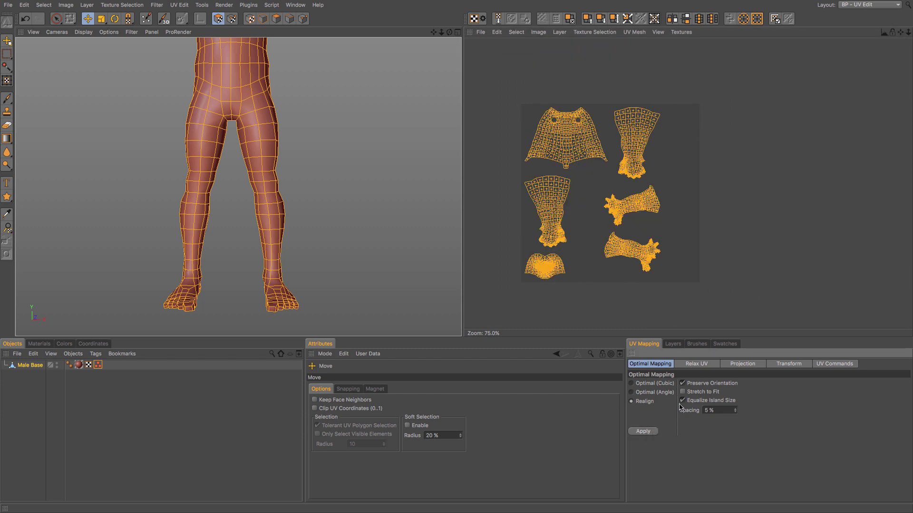
{"action": "key", "text": "super+z"}
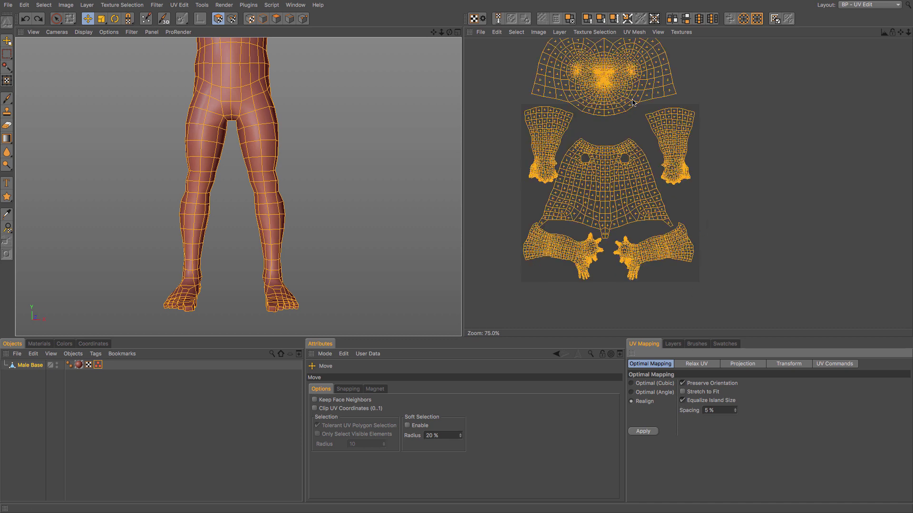
Step: Fit the manually arranged UV islands to the canvas with Fit UV to Canvas and inspect the layout
{"action": "left_click", "coordinate": [653, 19]}
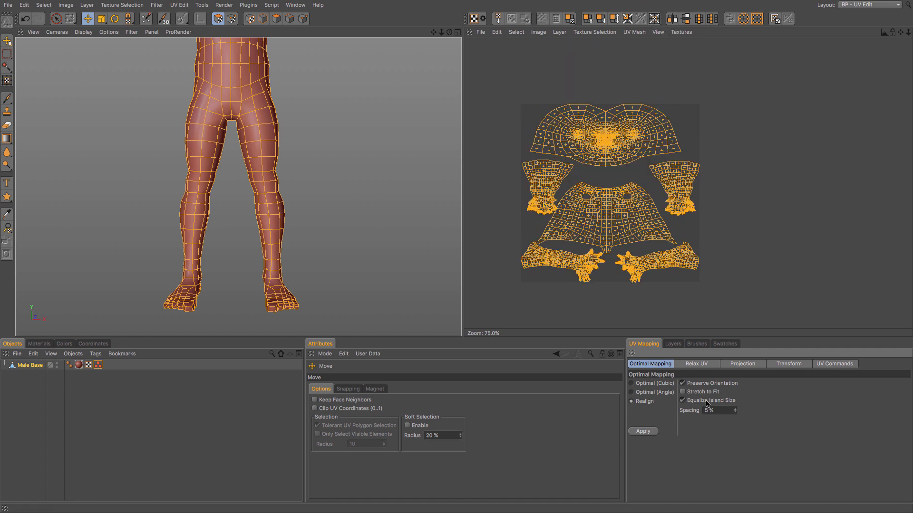
{"action": "scroll", "coordinate": [616, 180], "scroll_direction": "up", "scroll_amount": 5}
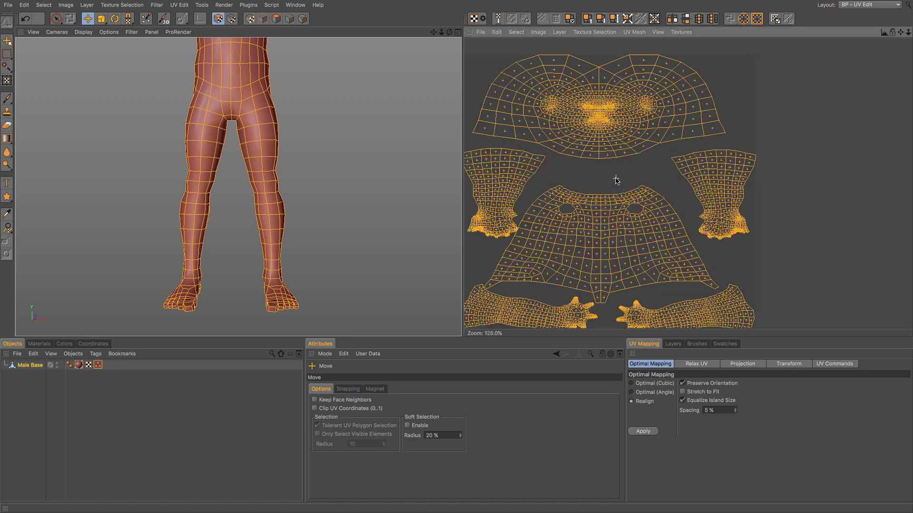
{"action": "scroll", "coordinate": [616, 180], "scroll_direction": "down", "scroll_amount": 5}
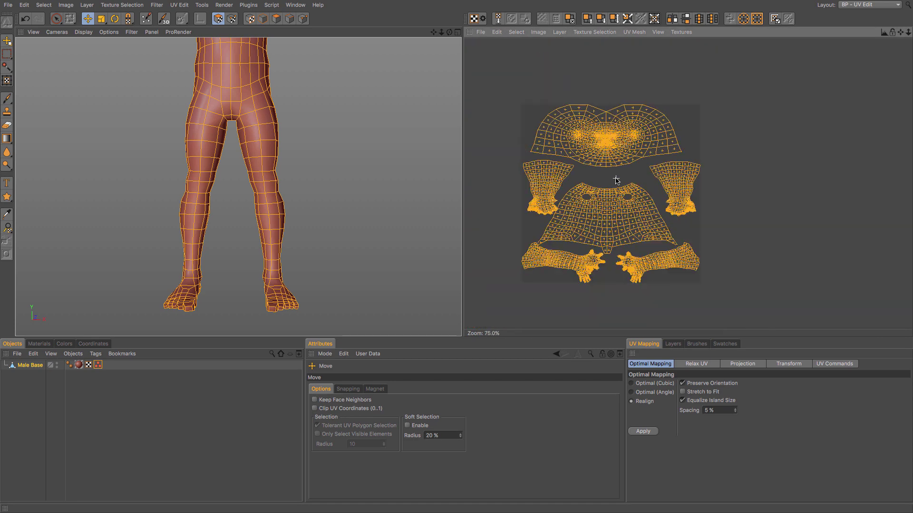
{"action": "middle_click_drag", "start_coordinate": [609, 185], "coordinate": [661, 186], "text": "alt"}
{"action": "scroll", "coordinate": [610, 185], "scroll_direction": "up", "scroll_amount": 1}
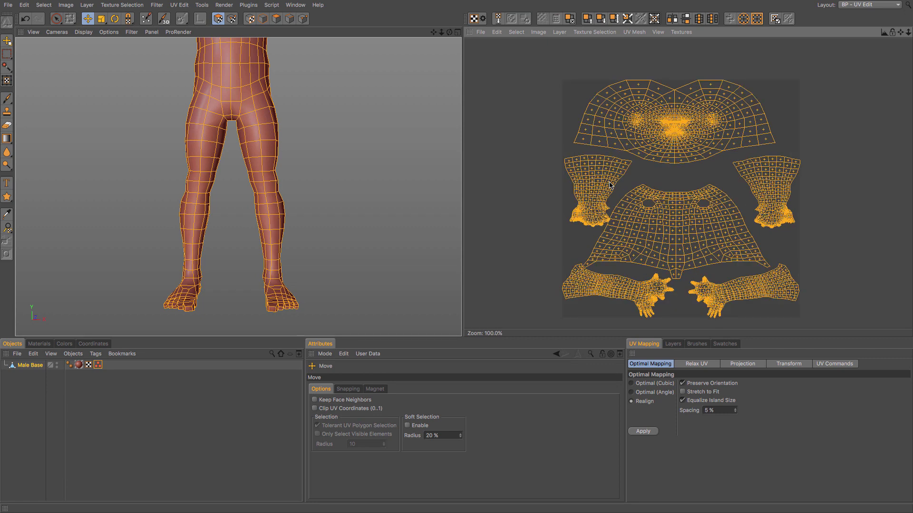